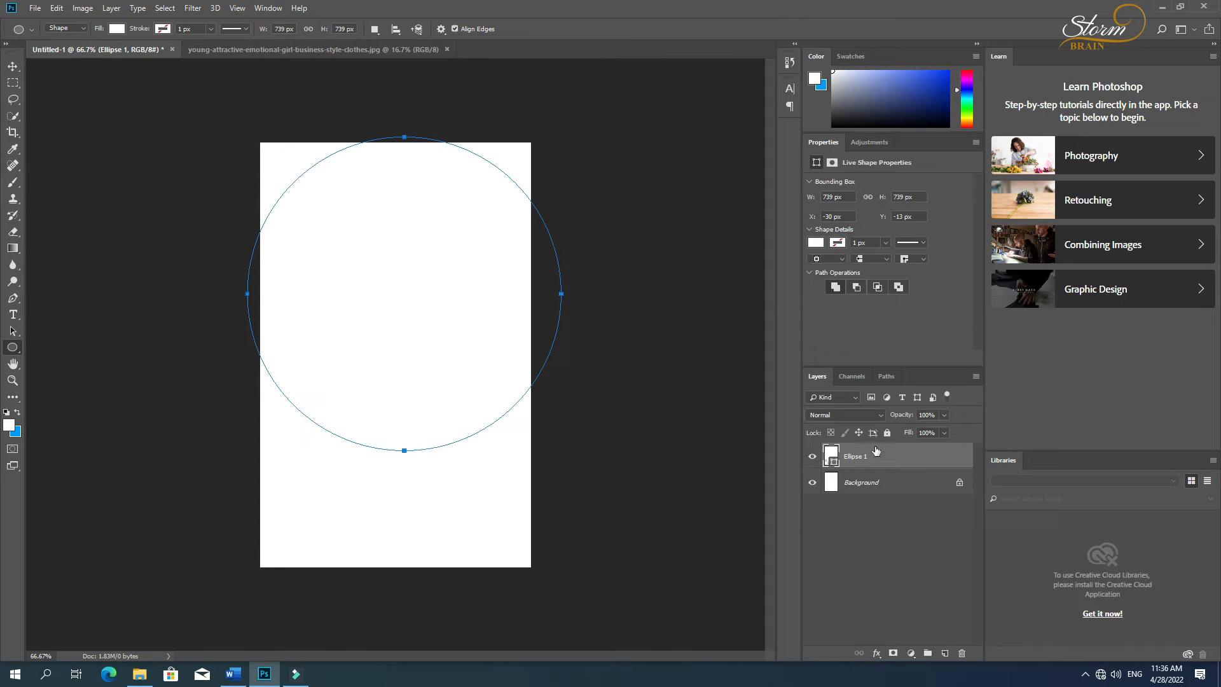
Step: Recolour the large white circle on the card dark navy, #082245
{"action": "double_click", "coordinate": [837, 469]}
{"action": "mouse_move", "coordinate": [810, 386]}
{"action": "left_mouse_down"}
{"action": "mouse_move", "coordinate": [801, 361]}
{"action": "mouse_move", "coordinate": [793, 430]}
{"action": "mouse_move", "coordinate": [772, 437]}
{"action": "left_mouse_up"}
{"action": "left_click_drag", "start_coordinate": [811, 361], "coordinate": [810, 372]}
{"action": "left_click", "coordinate": [772, 440]}
{"action": "mouse_move", "coordinate": [777, 438]}
{"action": "left_mouse_down"}
{"action": "mouse_move", "coordinate": [798, 421]}
{"action": "mouse_move", "coordinate": [778, 430]}
{"action": "left_mouse_up"}
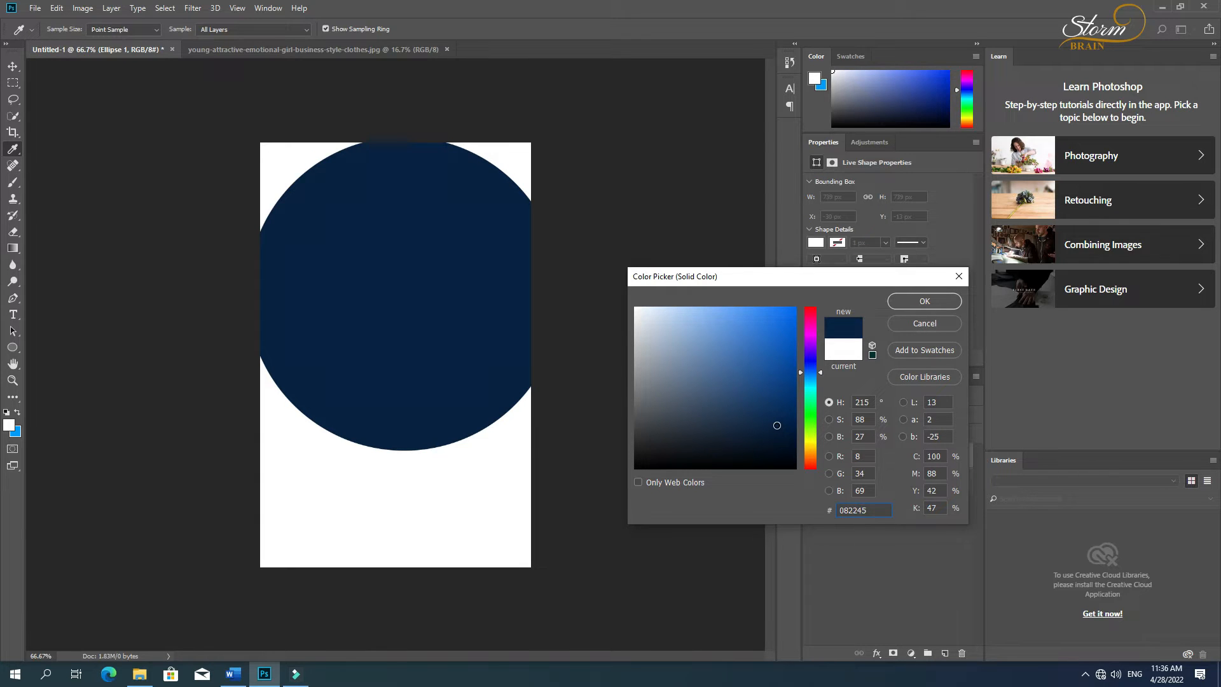
{"action": "left_click", "coordinate": [924, 301]}
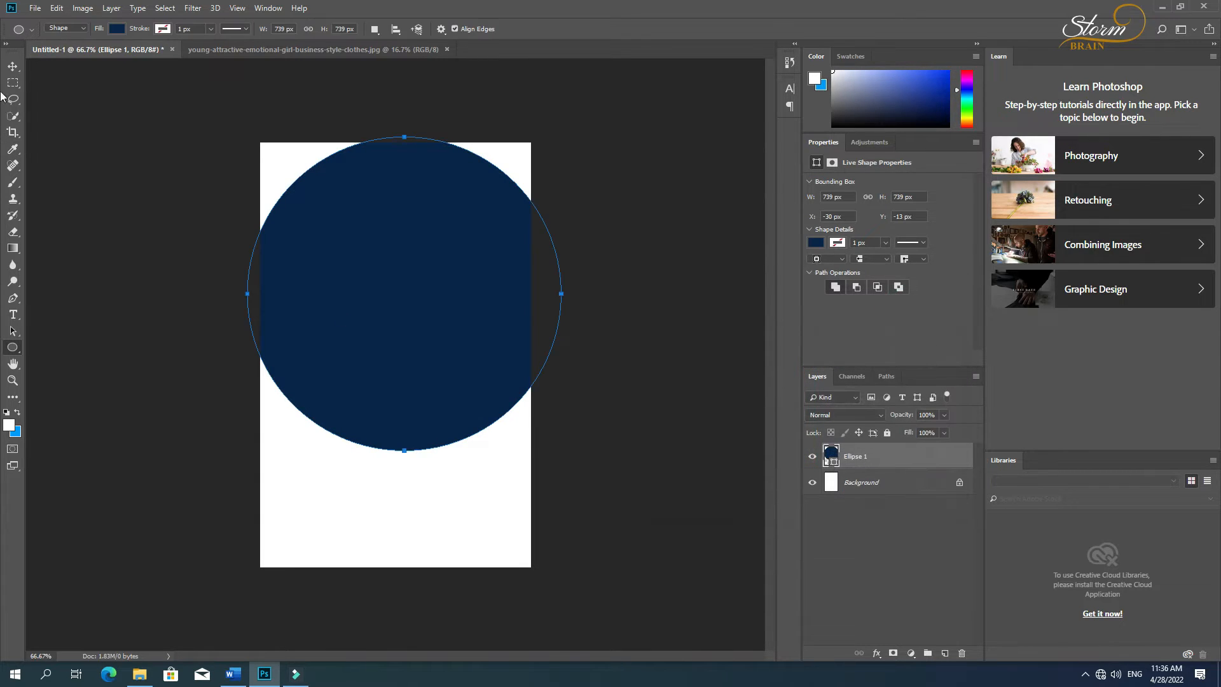
Step: Move the navy circle up so only its lower arc crosses the middle of the card
{"action": "left_click", "coordinate": [12, 66]}
{"action": "left_click_drag", "start_coordinate": [414, 283], "coordinate": [404, 199]}
{"action": "left_click", "coordinate": [422, 250]}
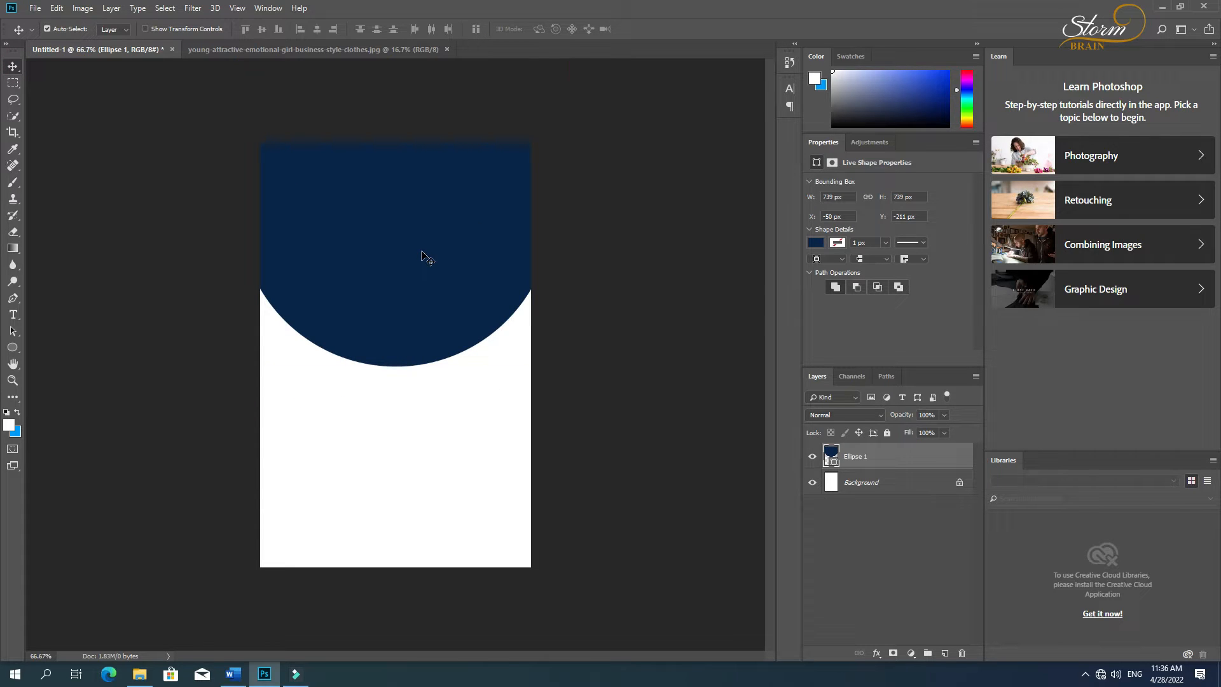
{"action": "left_click_drag", "start_coordinate": [425, 252], "coordinate": [424, 243]}
Step: Duplicate the navy circle toward the lower left, beneath the original, and recolour the copy bright blue, #4594ff
{"action": "left_click_drag", "start_coordinate": [362, 278], "coordinate": [225, 311], "text": "alt"}
{"action": "left_click_drag", "start_coordinate": [866, 462], "coordinate": [852, 495]}
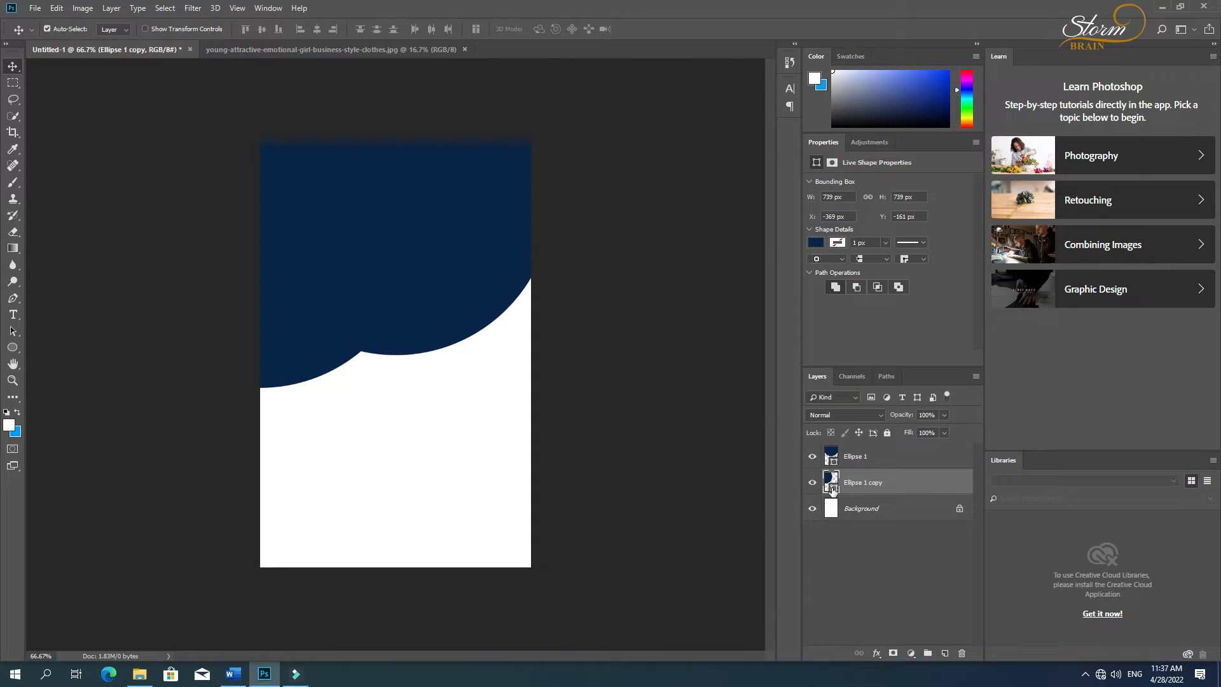
{"action": "double_click", "coordinate": [829, 487]}
{"action": "left_click_drag", "start_coordinate": [718, 356], "coordinate": [753, 293]}
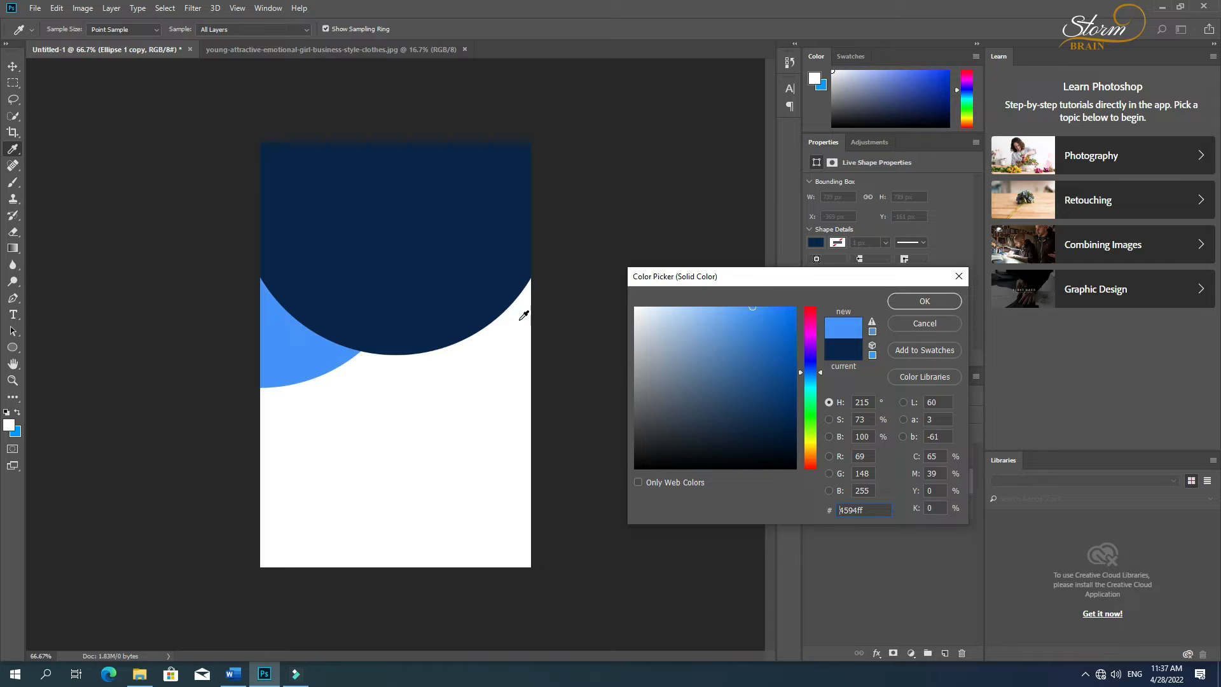
{"action": "left_click", "coordinate": [925, 301]}
Step: Rotate the bright blue circle about 19° and reposition it so a crescent shows along the navy circle's lower-left edge
{"action": "key", "text": "ctrl+t"}
{"action": "left_click_drag", "start_coordinate": [580, 305], "coordinate": [603, 351]}
{"action": "left_click_drag", "start_coordinate": [381, 238], "coordinate": [449, 219]}
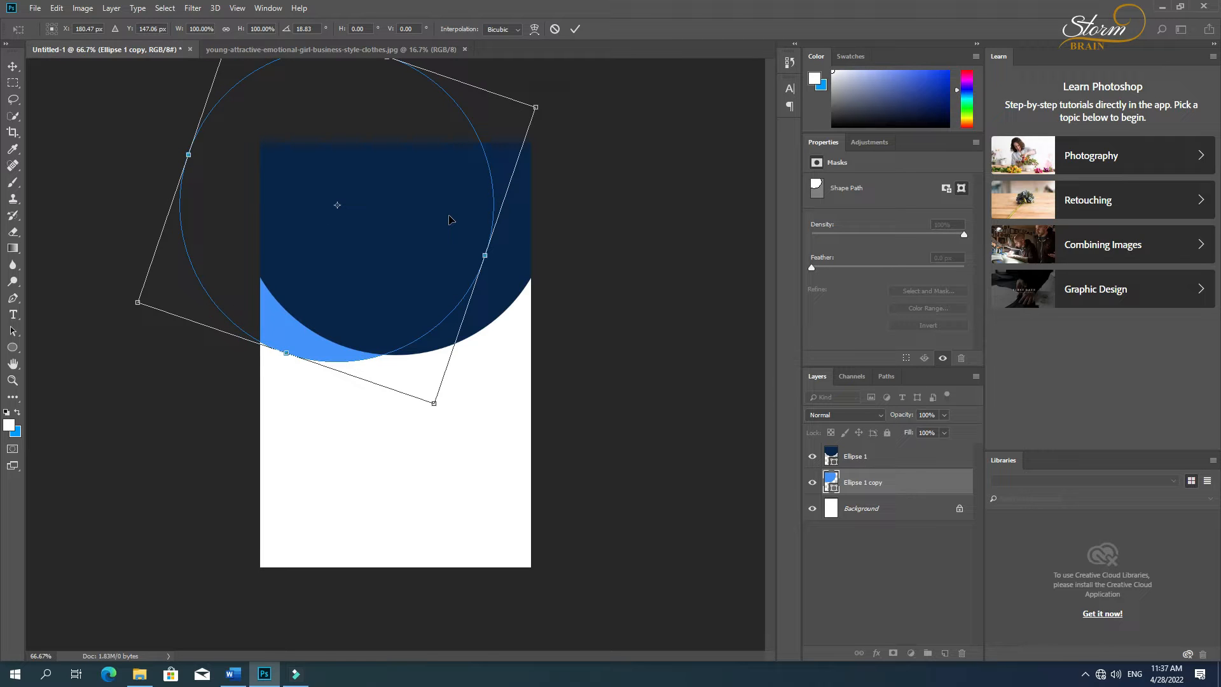
{"action": "key", "text": "Up"}
{"action": "key", "text": "Up"}
{"action": "key", "text": "Up"}
{"action": "key", "text": "Up"}
{"action": "key", "text": "Up"}
{"action": "key", "text": "Up"}
{"action": "key", "text": "Up"}
{"action": "key", "text": "Up"}
{"action": "key", "text": "Right"}
{"action": "key", "text": "Right"}
{"action": "key", "text": "Right"}
{"action": "key", "text": "Right"}
{"action": "key", "text": "Right"}
{"action": "key", "text": "Right"}
{"action": "key", "text": "Right"}
{"action": "key", "text": "Right"}
{"action": "key", "text": "Right"}
{"action": "key", "text": "Right"}
{"action": "key", "text": "Right"}
{"action": "key", "text": "Right"}
{"action": "key", "text": "Right"}
{"action": "key", "text": "Right"}
{"action": "key", "text": "Right"}
{"action": "key", "text": "Right"}
{"action": "key", "text": "Right"}
{"action": "key", "text": "Right"}
{"action": "key", "text": "Right"}
{"action": "key", "text": "Right"}
{"action": "key", "text": "Right"}
{"action": "key", "text": "Right"}
{"action": "key", "text": "Right"}
{"action": "key", "text": "Down"}
{"action": "key", "text": "Down"}
{"action": "key", "text": "Down"}
{"action": "key", "text": "Down"}
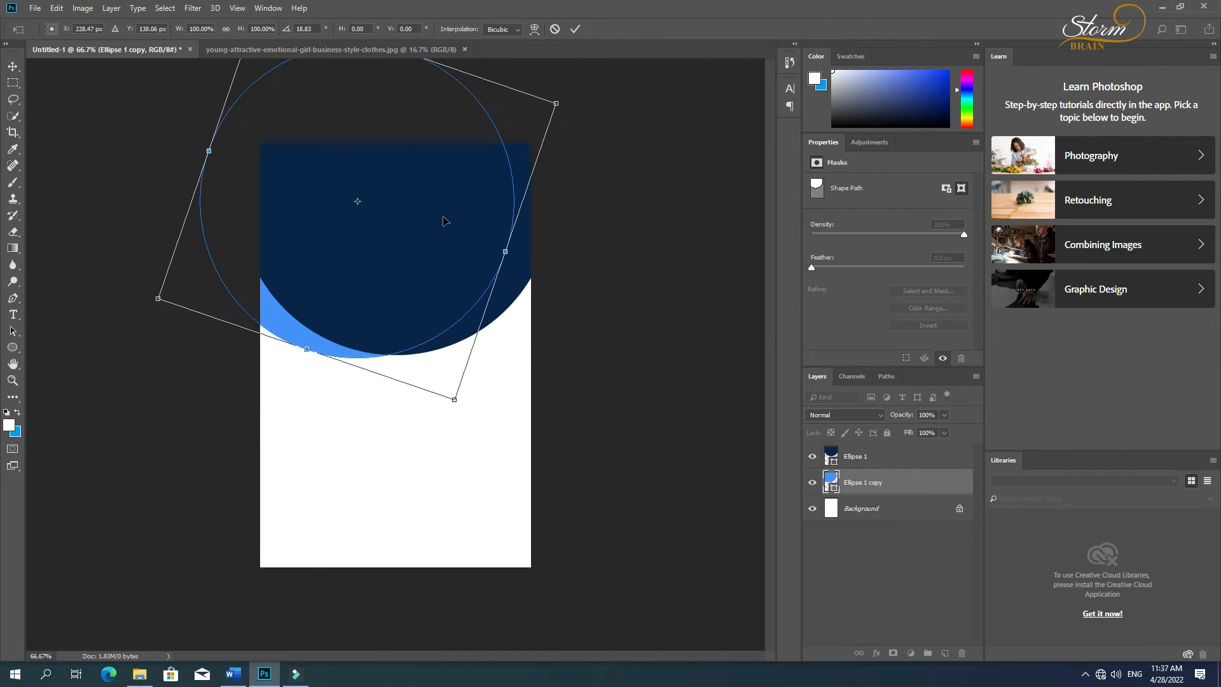
{"action": "key", "text": "Right"}
{"action": "key", "text": "Right"}
{"action": "key", "text": "Right"}
{"action": "key", "text": "Right"}
{"action": "key", "text": "Right"}
{"action": "key", "text": "Right"}
{"action": "key", "text": "Right"}
{"action": "key", "text": "Right"}
{"action": "key", "text": "Right"}
{"action": "key", "text": "Down"}
{"action": "key", "text": "Down"}
{"action": "key", "text": "Down"}
{"action": "key", "text": "Down"}
{"action": "key", "text": "Down"}
{"action": "key", "text": "Up"}
{"action": "key", "text": "Up"}
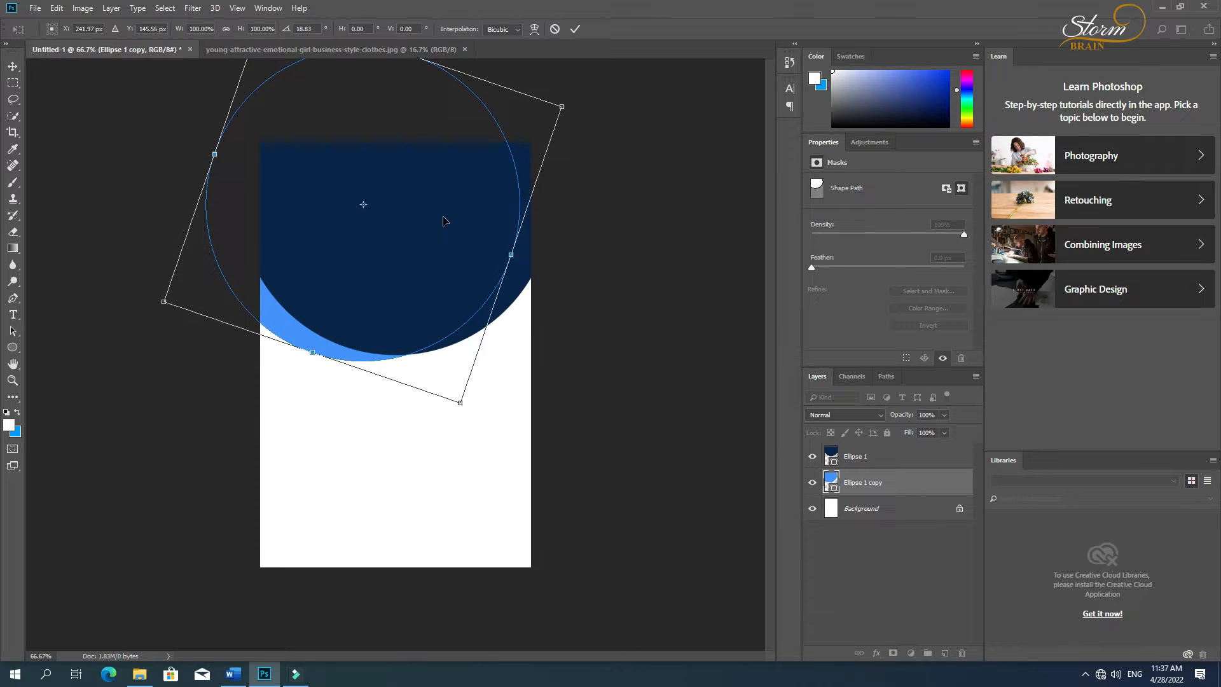
{"action": "key", "text": "Return"}
Step: Duplicate the bright blue circle toward the lower right and nudge the copy up and left, closer to the navy circle
{"action": "left_click_drag", "start_coordinate": [281, 339], "coordinate": [449, 381]}
{"action": "key", "text": "Up"}
{"action": "key", "text": "Up"}
{"action": "key", "text": "Up"}
{"action": "key", "text": "Up"}
{"action": "key", "text": "Up"}
{"action": "key", "text": "Up"}
{"action": "key", "text": "Up"}
{"action": "key", "text": "Up"}
{"action": "key", "text": "Up"}
{"action": "key", "text": "Up"}
{"action": "key", "text": "Up"}
{"action": "key", "text": "Up"}
{"action": "key", "text": "Up"}
{"action": "key", "text": "Up"}
{"action": "key", "text": "Up"}
{"action": "key", "text": "Up"}
{"action": "key", "text": "Up"}
{"action": "key", "text": "Up"}
{"action": "key", "text": "Up"}
{"action": "key", "text": "Up"}
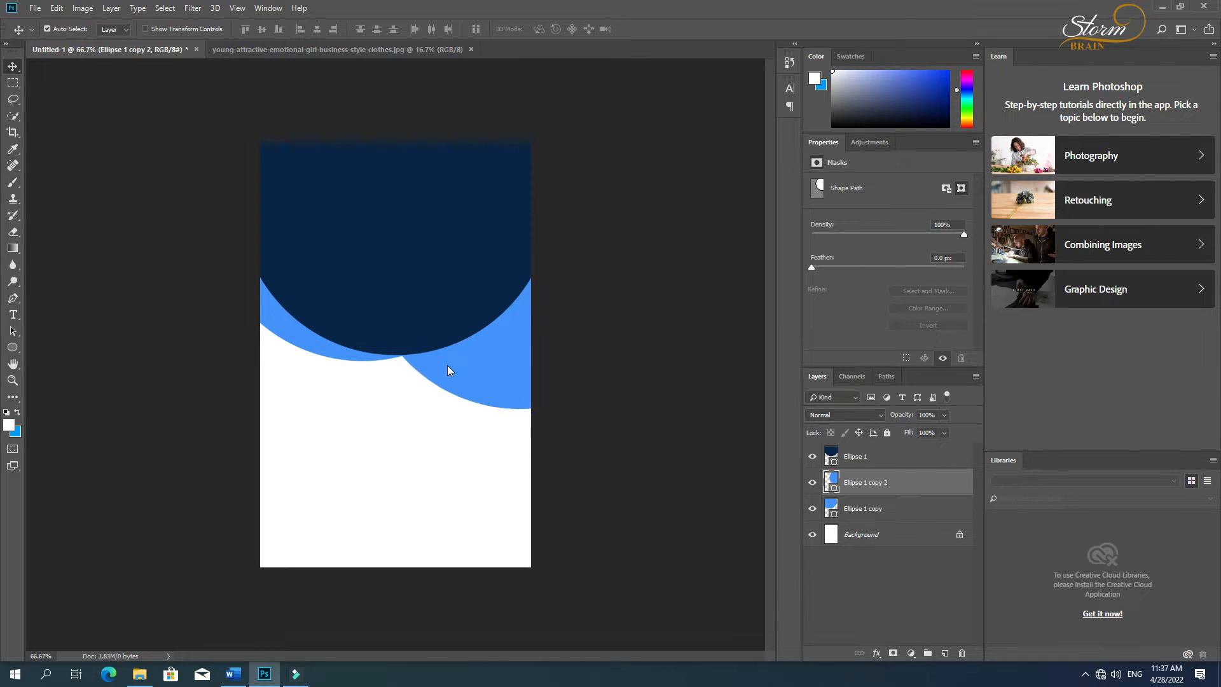
{"action": "key", "text": "Left"}
{"action": "key", "text": "Left"}
{"action": "key", "text": "Left"}
{"action": "key", "text": "Left"}
{"action": "key", "text": "Left"}
{"action": "key", "text": "Left"}
{"action": "key", "text": "Left"}
{"action": "key", "text": "Left"}
{"action": "key", "text": "Left"}
{"action": "key", "text": "Left"}
{"action": "key", "text": "Left"}
{"action": "key", "text": "Left"}
{"action": "key", "text": "Left"}
{"action": "key", "text": "Left"}
{"action": "key", "text": "Left"}
{"action": "key", "text": "Left"}
{"action": "key", "text": "Left"}
{"action": "key", "text": "Left"}
{"action": "key", "text": "Left"}
{"action": "key", "text": "Left"}
{"action": "key", "text": "Left"}
{"action": "key", "text": "Left"}
{"action": "key", "text": "Left"}
{"action": "key", "text": "Left"}
{"action": "key", "text": "Left"}
{"action": "key", "text": "Left"}
{"action": "key", "text": "Left"}
{"action": "key", "text": "Left"}
{"action": "key", "text": "Left"}
{"action": "key", "text": "Left"}
{"action": "key", "text": "Left"}
{"action": "key", "text": "Left"}
{"action": "key", "text": "Left"}
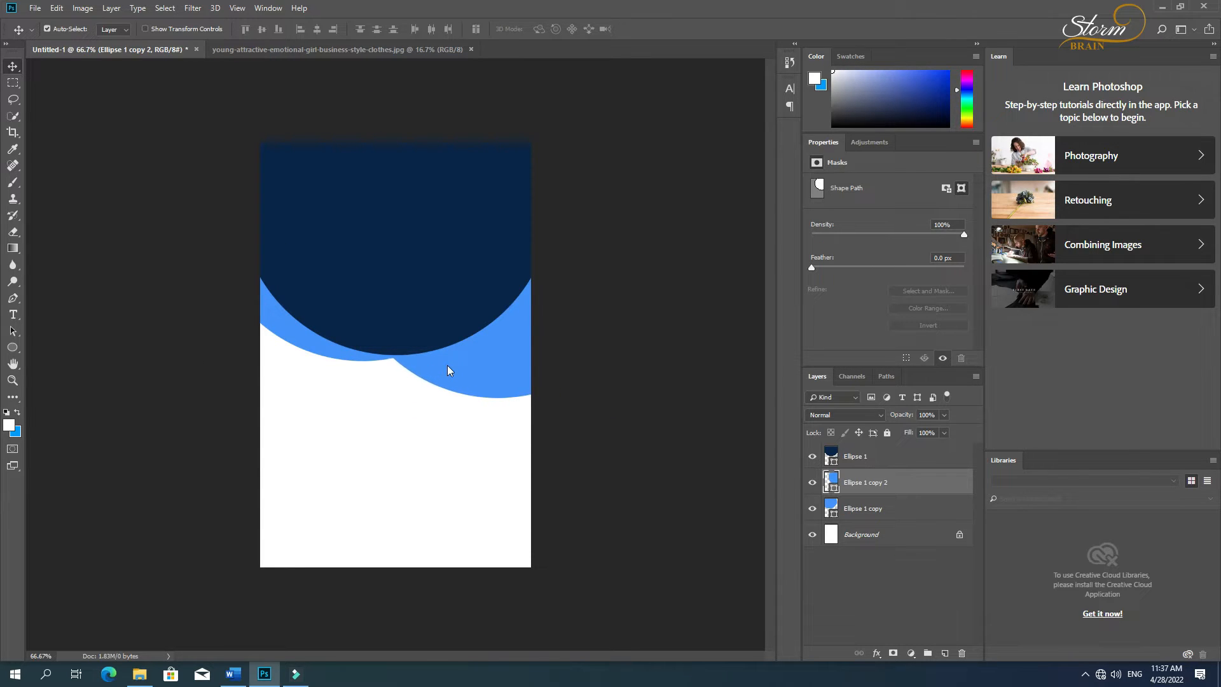
{"action": "key", "text": "Up"}
{"action": "key", "text": "Up"}
{"action": "key", "text": "Up"}
{"action": "key", "text": "Up"}
{"action": "key", "text": "Up"}
{"action": "key", "text": "Up"}
{"action": "key", "text": "Up"}
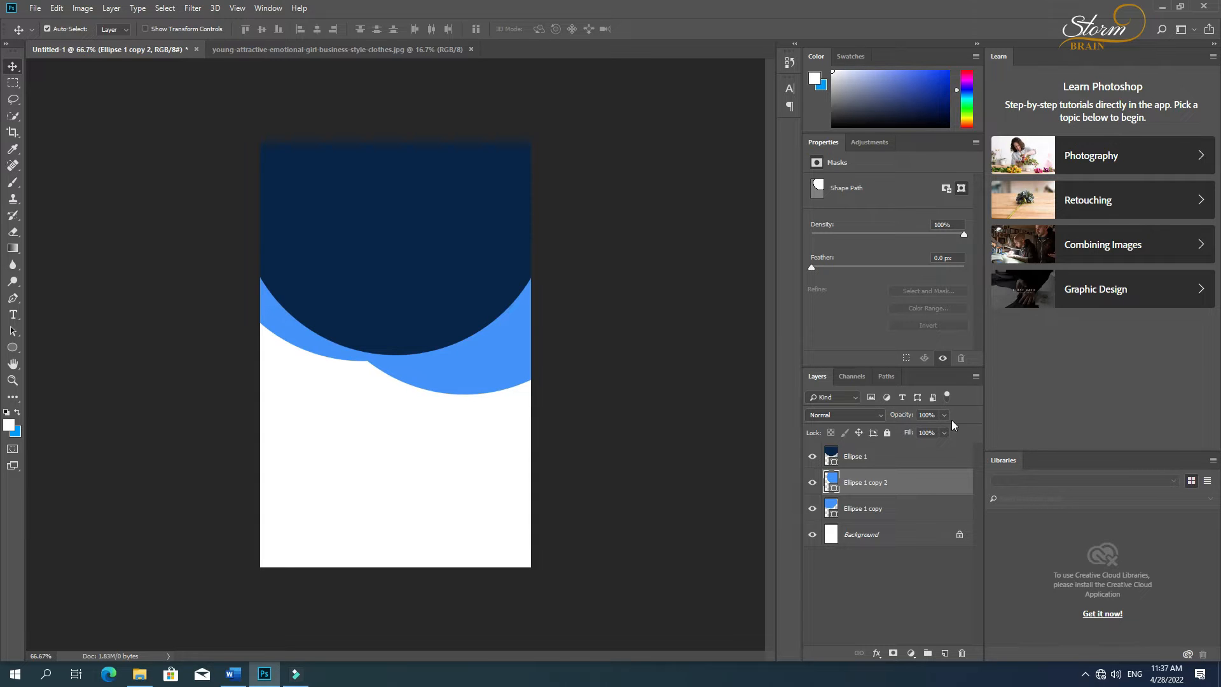
Step: Set the right-hand blue circle's opacity to 57% and nudge it up and left to slim its crescent
{"action": "left_click_drag", "start_coordinate": [905, 417], "coordinate": [877, 418]}
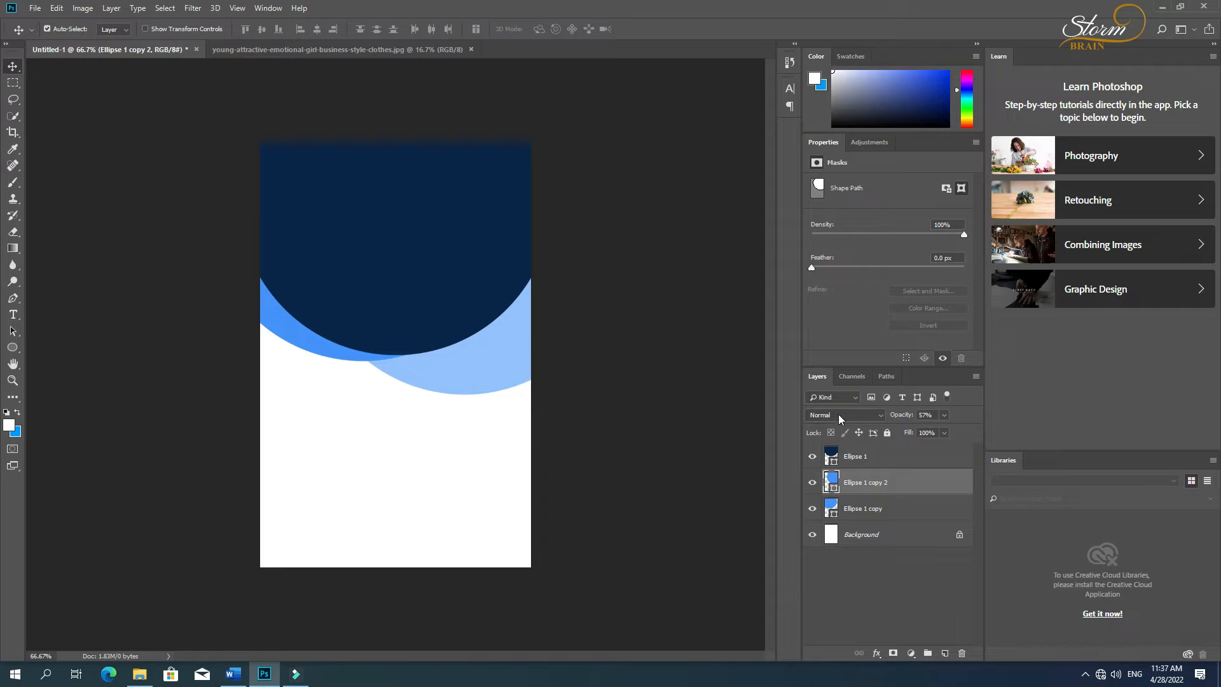
{"action": "left_click", "coordinate": [646, 412]}
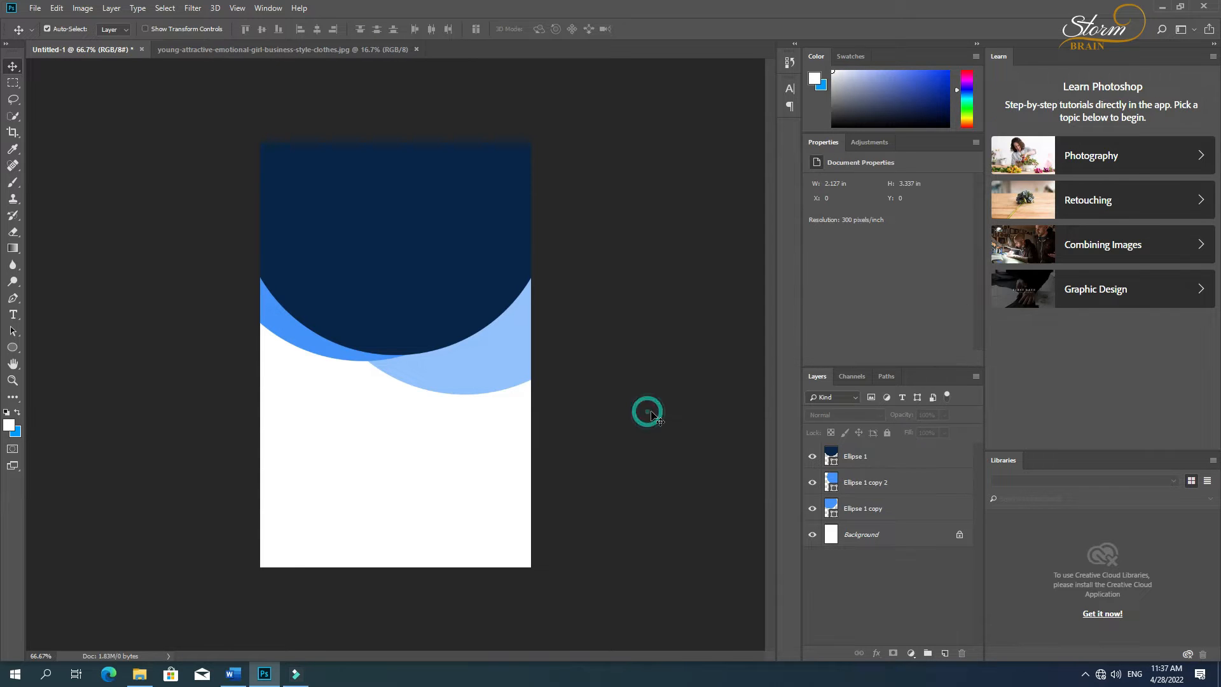
{"action": "left_click", "coordinate": [495, 366]}
{"action": "key", "text": "Up"}
{"action": "key", "text": "Up"}
{"action": "key", "text": "Up"}
{"action": "key", "text": "Up"}
{"action": "key", "text": "Up"}
{"action": "key", "text": "Up"}
{"action": "key", "text": "Up"}
{"action": "key", "text": "Up"}
{"action": "key", "text": "Up"}
{"action": "key", "text": "Up"}
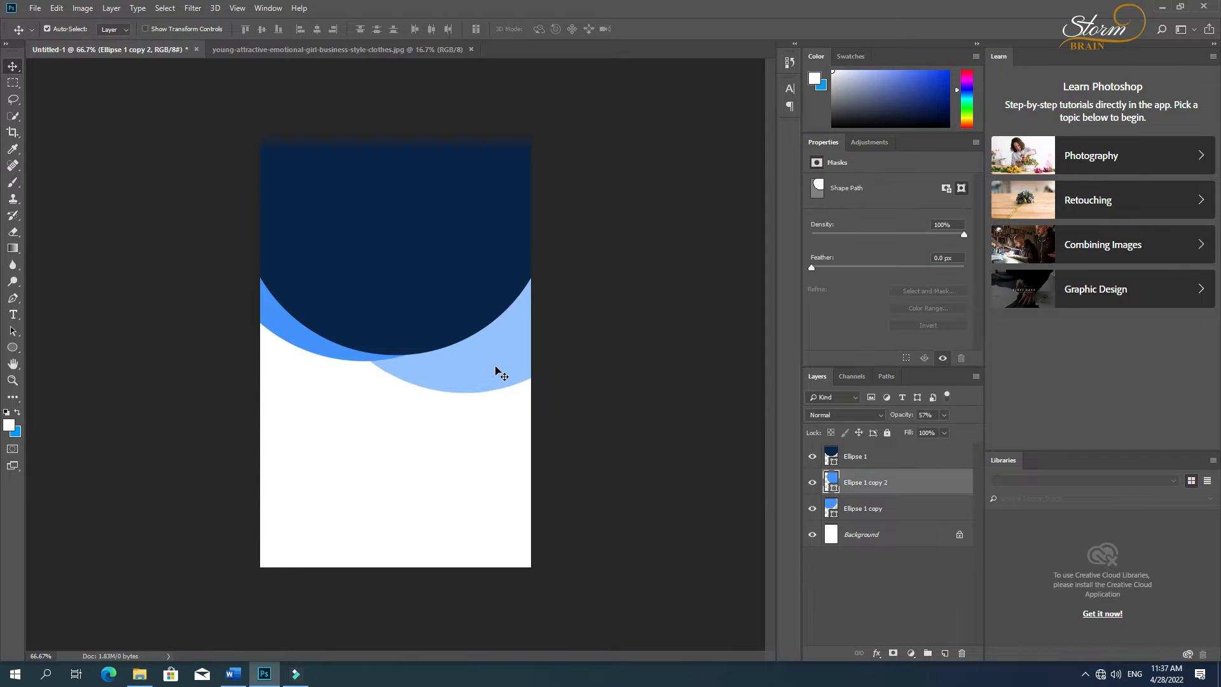
{"action": "key", "text": "Up"}
{"action": "key", "text": "Up"}
{"action": "key", "text": "Up"}
{"action": "key", "text": "Left"}
{"action": "key", "text": "Left"}
{"action": "key", "text": "Left"}
{"action": "key", "text": "Left"}
{"action": "key", "text": "Left"}
{"action": "key", "text": "Left"}
{"action": "key", "text": "Left"}
{"action": "key", "text": "Left"}
{"action": "key", "text": "Left"}
{"action": "key", "text": "Left"}
{"action": "key", "text": "Left"}
{"action": "key", "text": "Left"}
{"action": "key", "text": "Left"}
{"action": "key", "text": "Left"}
{"action": "key", "text": "Left"}
{"action": "key", "text": "Left"}
{"action": "key", "text": "Left"}
{"action": "key", "text": "Left"}
{"action": "key", "text": "Left"}
{"action": "key", "text": "Left"}
{"action": "key", "text": "Up"}
{"action": "key", "text": "Up"}
{"action": "key", "text": "Up"}
{"action": "key", "text": "Up"}
{"action": "key", "text": "Up"}
{"action": "key", "text": "Up"}
{"action": "key", "text": "Up"}
{"action": "key", "text": "Up"}
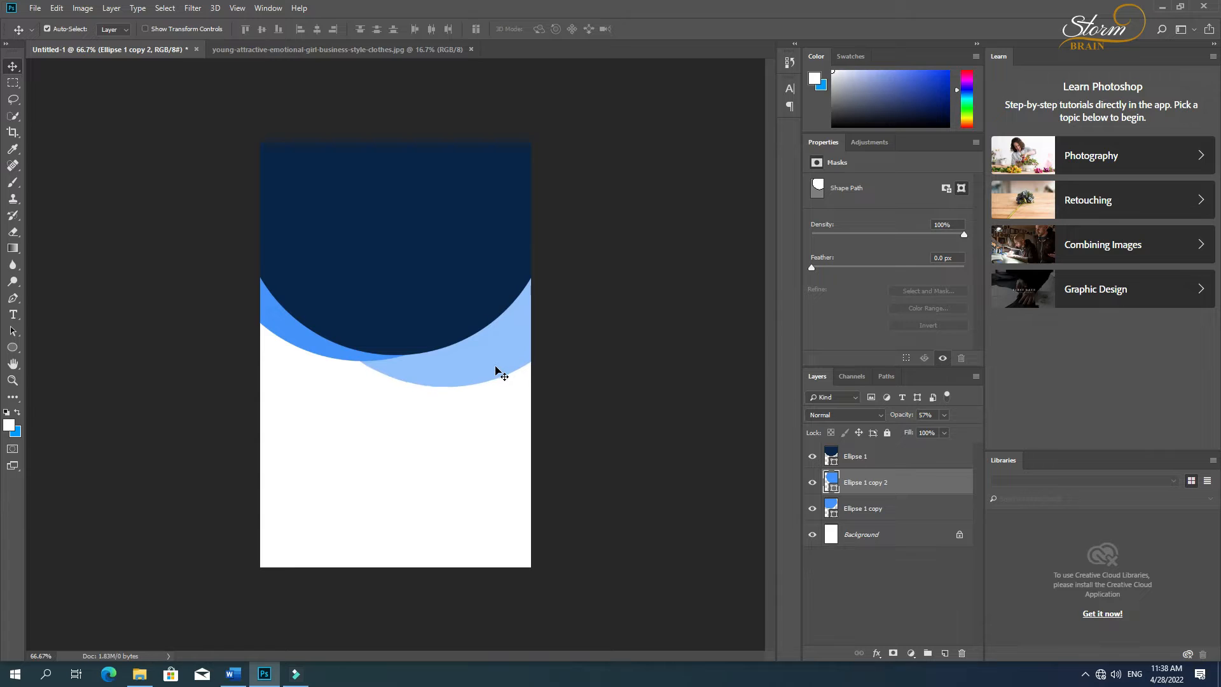
{"action": "key", "text": "Up"}
{"action": "key", "text": "Up"}
{"action": "key", "text": "Up"}
{"action": "key", "text": "Up"}
{"action": "key", "text": "Up"}
{"action": "key", "text": "Up"}
{"action": "key", "text": "Up"}
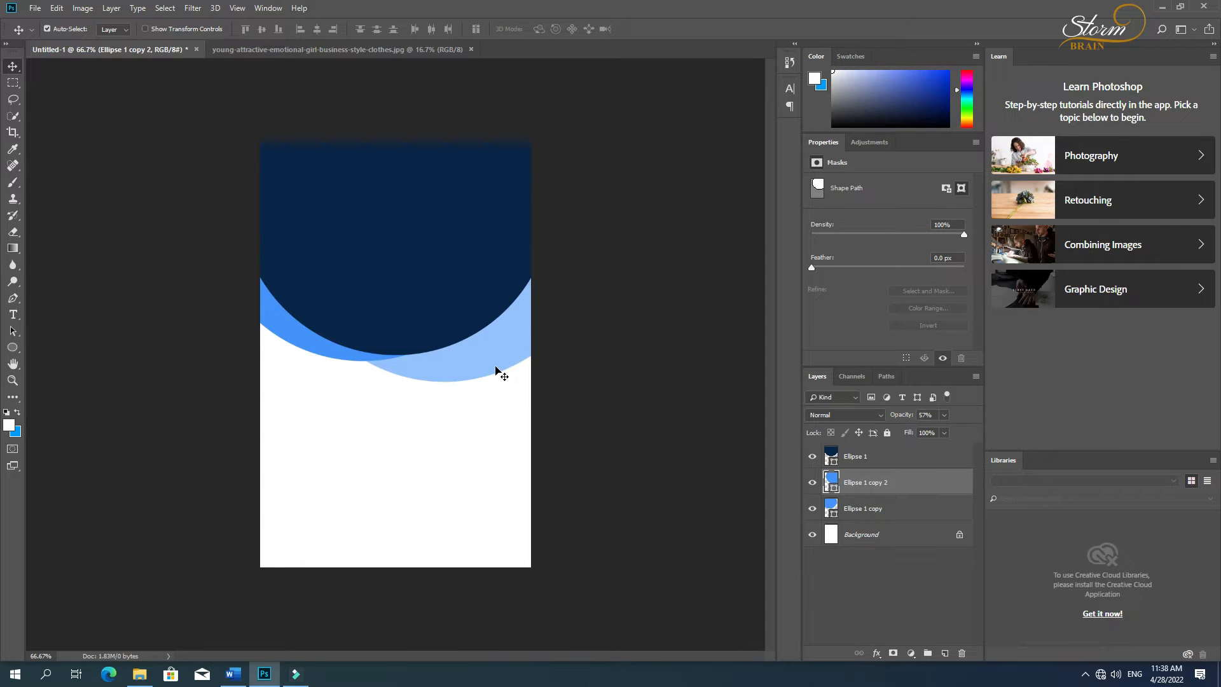
{"action": "key", "text": "Up"}
{"action": "key", "text": "Up"}
{"action": "left_click", "coordinate": [586, 406]}
Step: Draw a white circle about 244 px in diameter and place it in the upper part of the navy area
{"action": "left_click", "coordinate": [12, 347]}
{"action": "left_click_drag", "start_coordinate": [332, 198], "coordinate": [452, 302]}
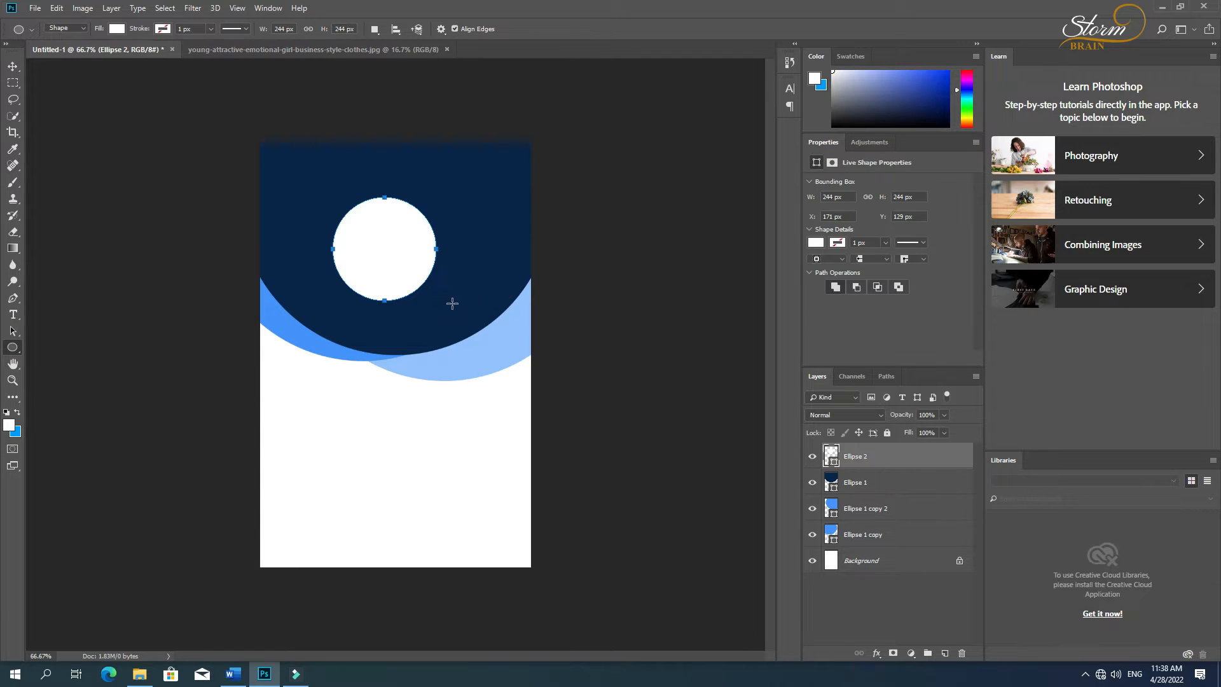
{"action": "left_click", "coordinate": [14, 67]}
{"action": "left_click_drag", "start_coordinate": [391, 246], "coordinate": [395, 212]}
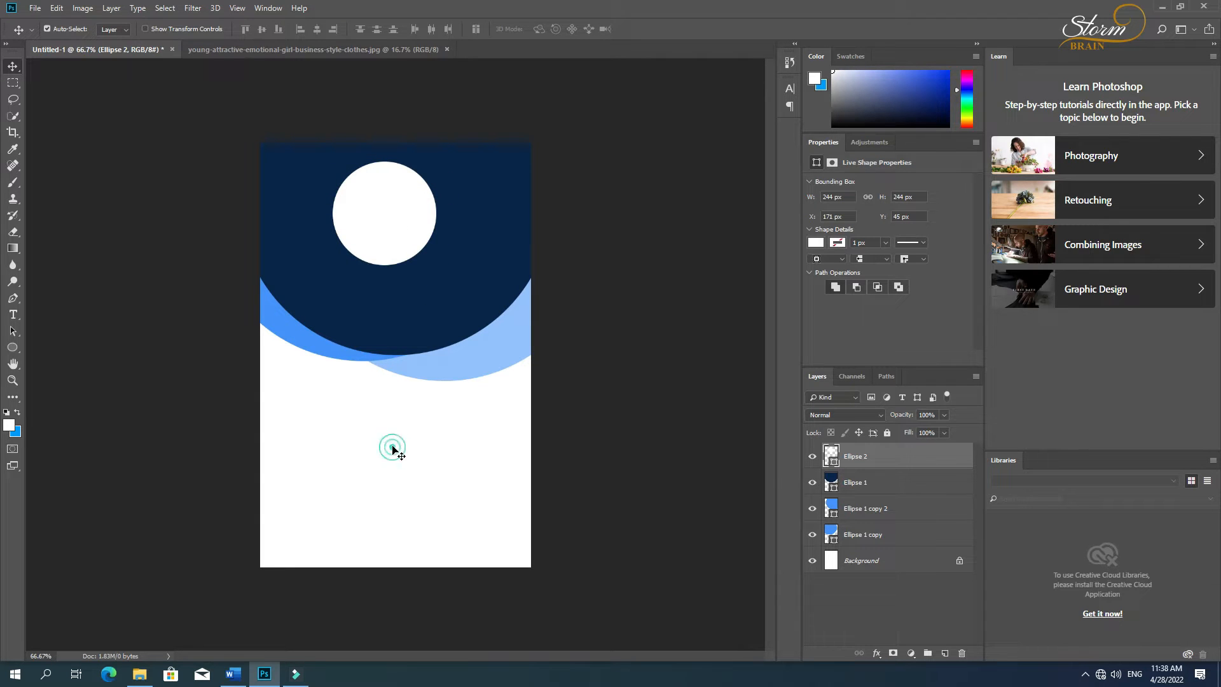
Step: Centre the white circle horizontally on the card background
{"action": "left_click", "coordinate": [860, 562], "text": "ctrl"}
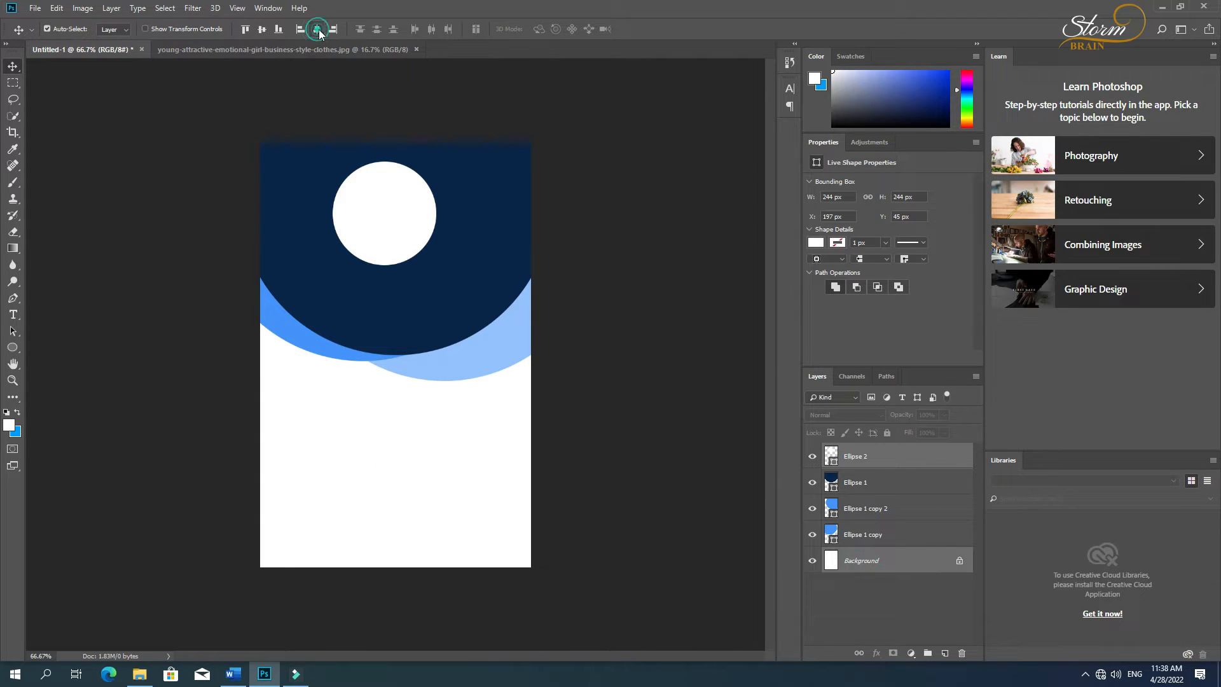
{"action": "left_click", "coordinate": [317, 29]}
{"action": "left_click", "coordinate": [630, 248], "text": "ctrl"}
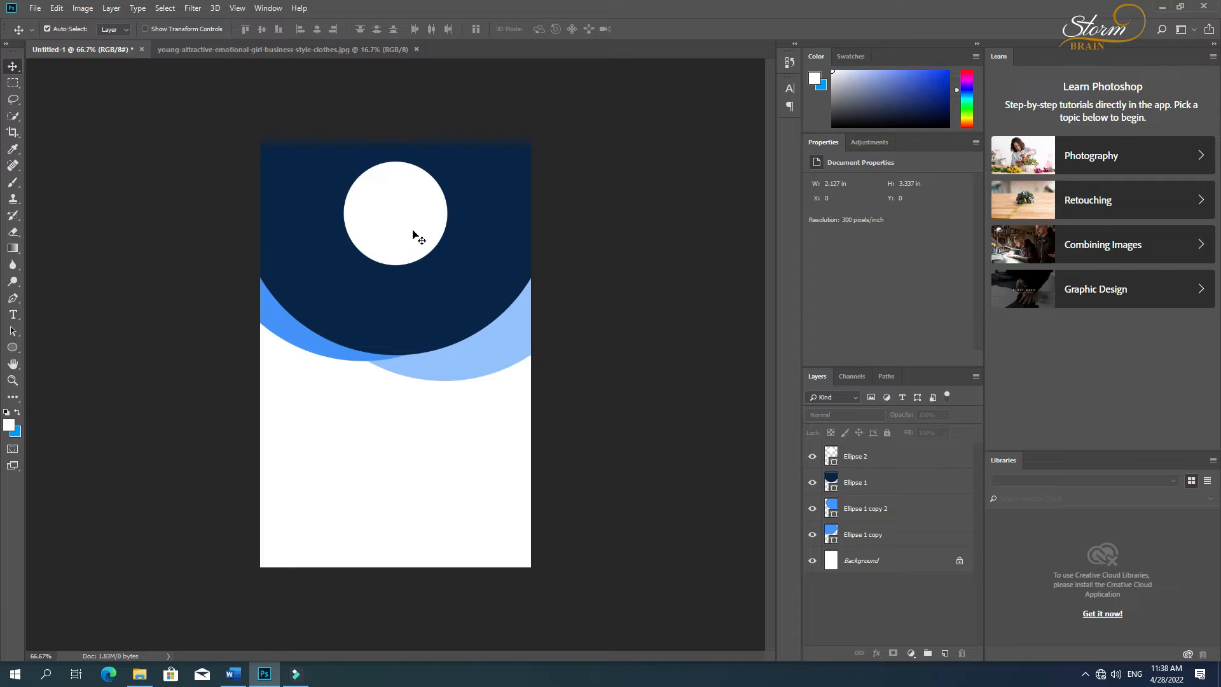
Step: Enlarge the white circle to about 281 px in diameter and shift it slightly down
{"action": "left_click", "coordinate": [413, 236]}
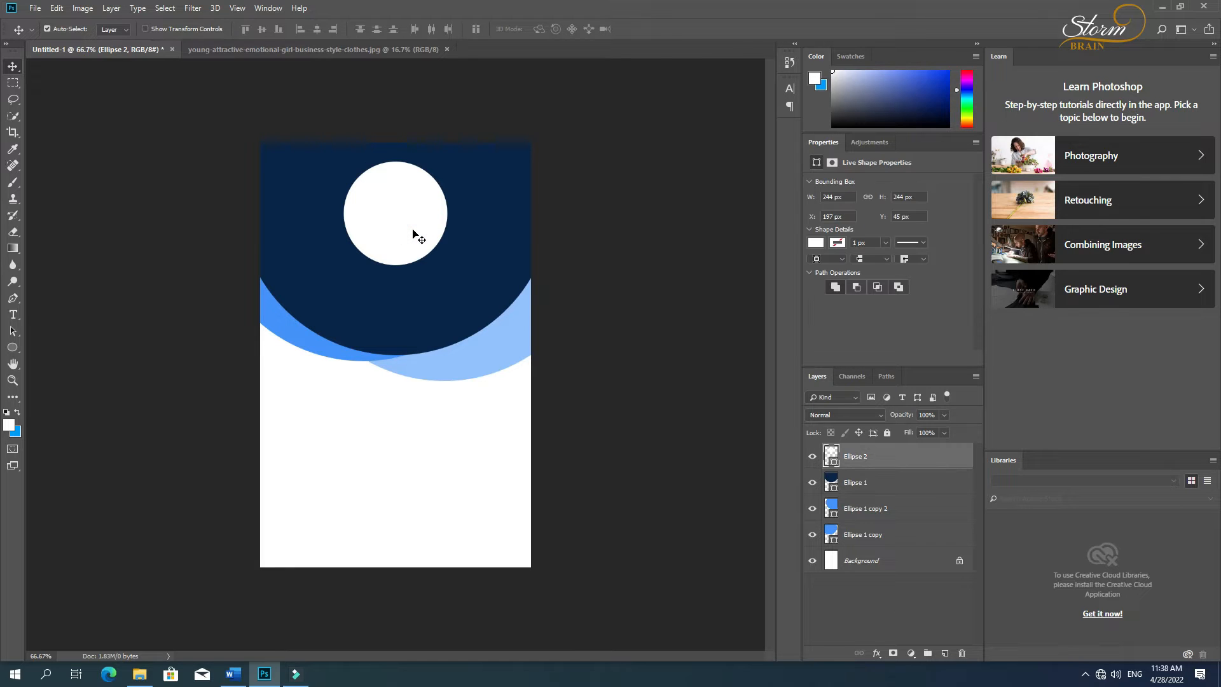
{"action": "key", "text": "ctrl+t"}
{"action": "left_click_drag", "start_coordinate": [447, 265], "coordinate": [455, 272]}
{"action": "key", "text": "Return"}
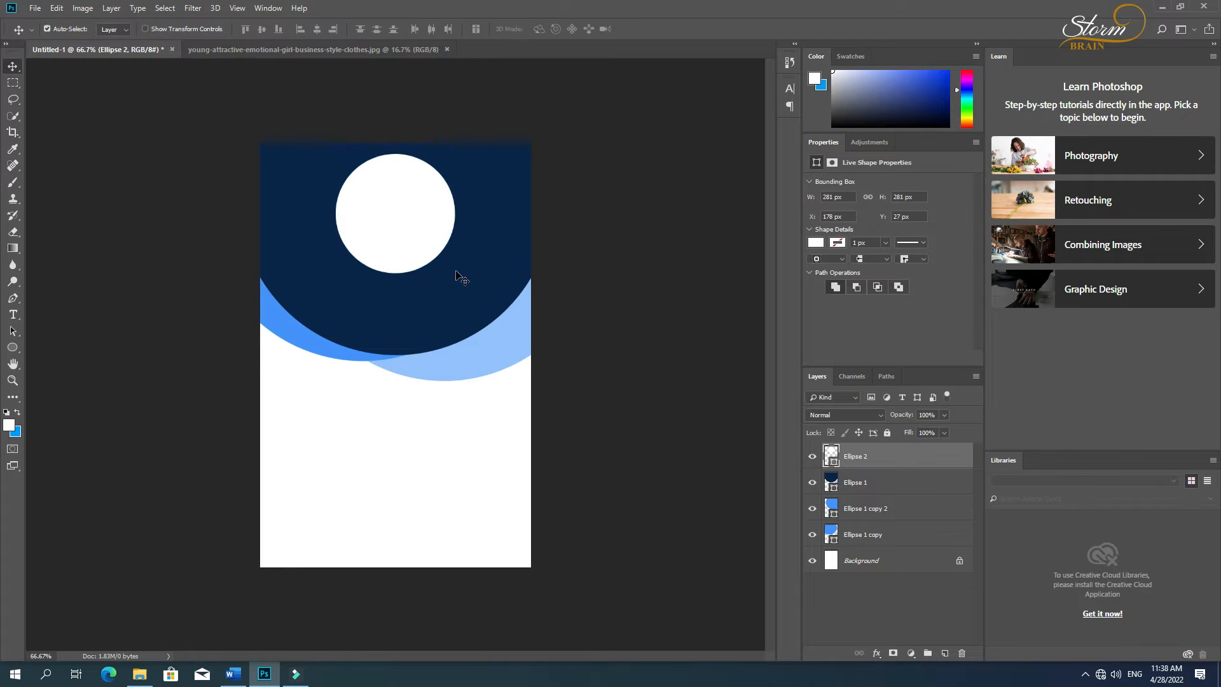
{"action": "left_click", "coordinate": [618, 355]}
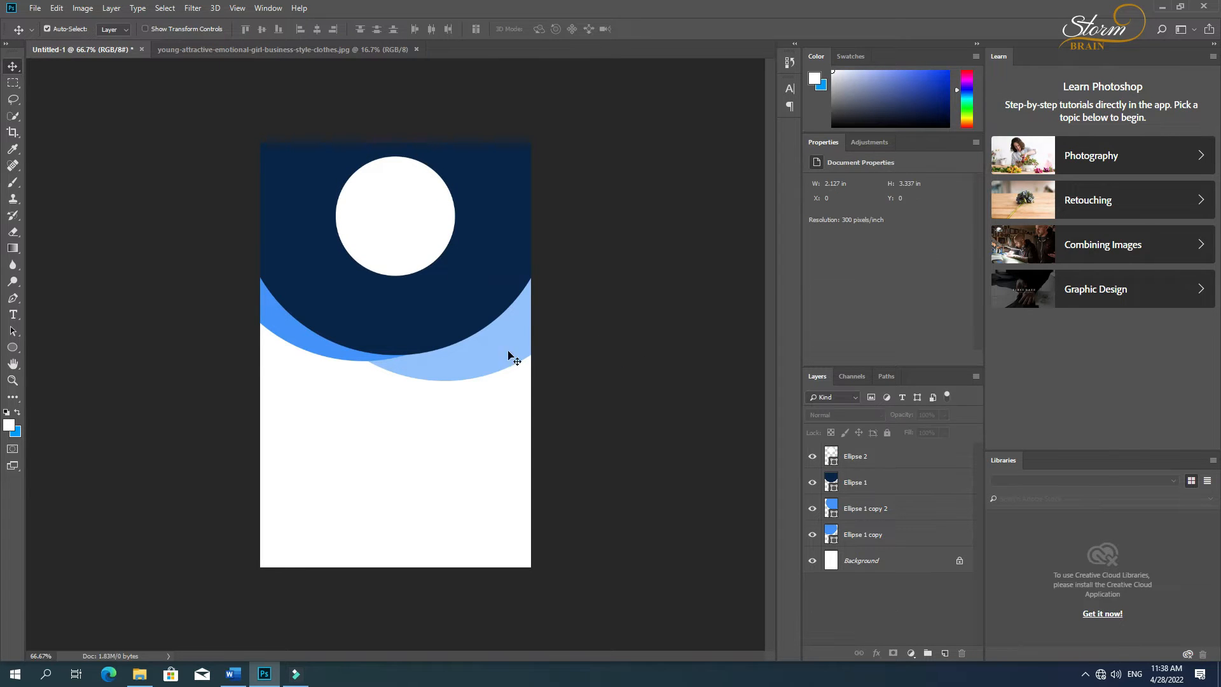
Step: Add a text line with the cardholder's full name in capitals below the white circle
{"action": "key", "text": "r"}
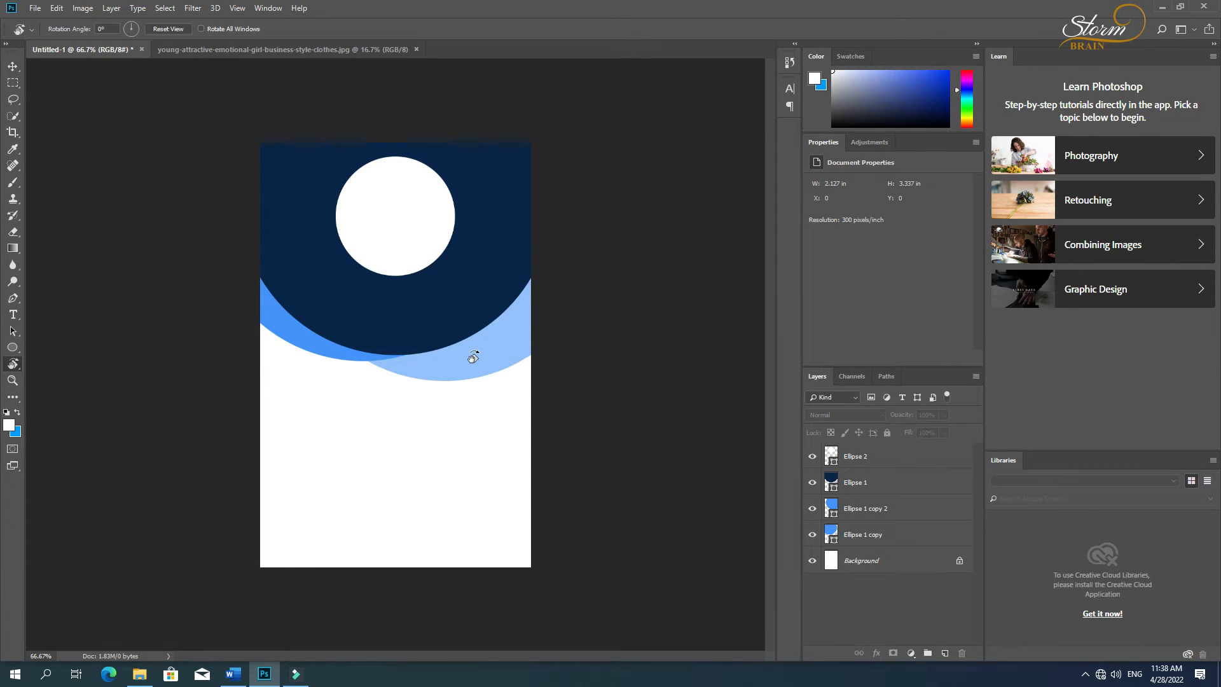
{"action": "key", "text": "t"}
{"action": "left_click", "coordinate": [356, 299]}
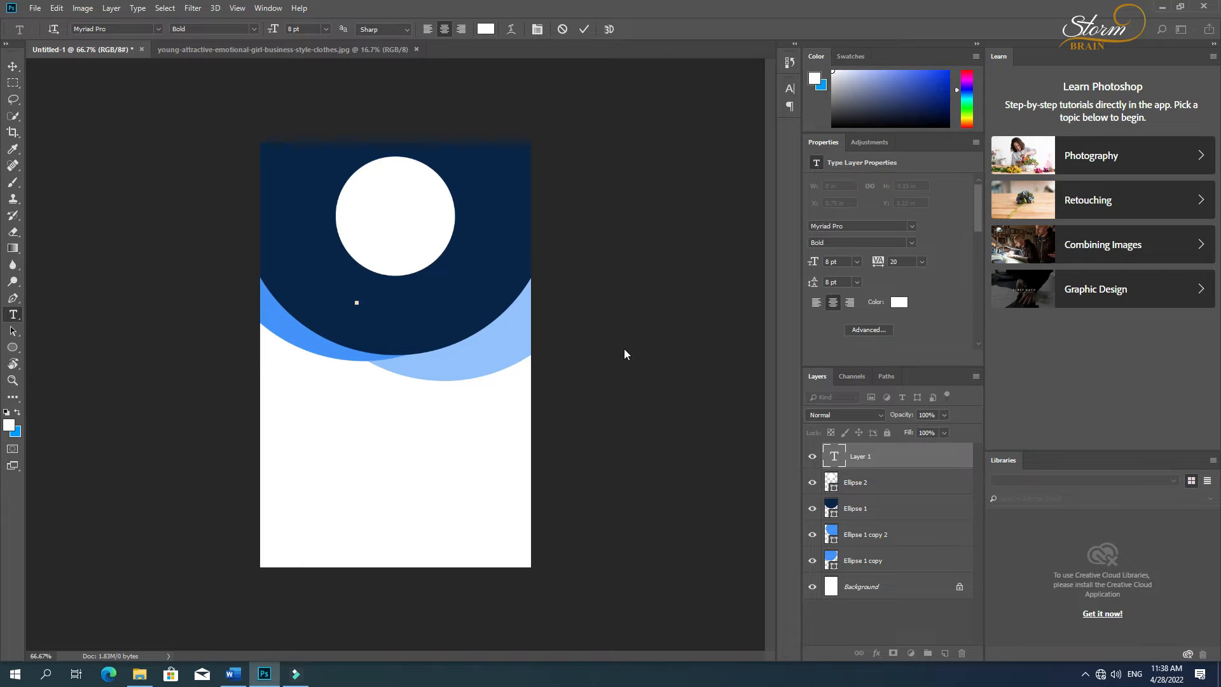
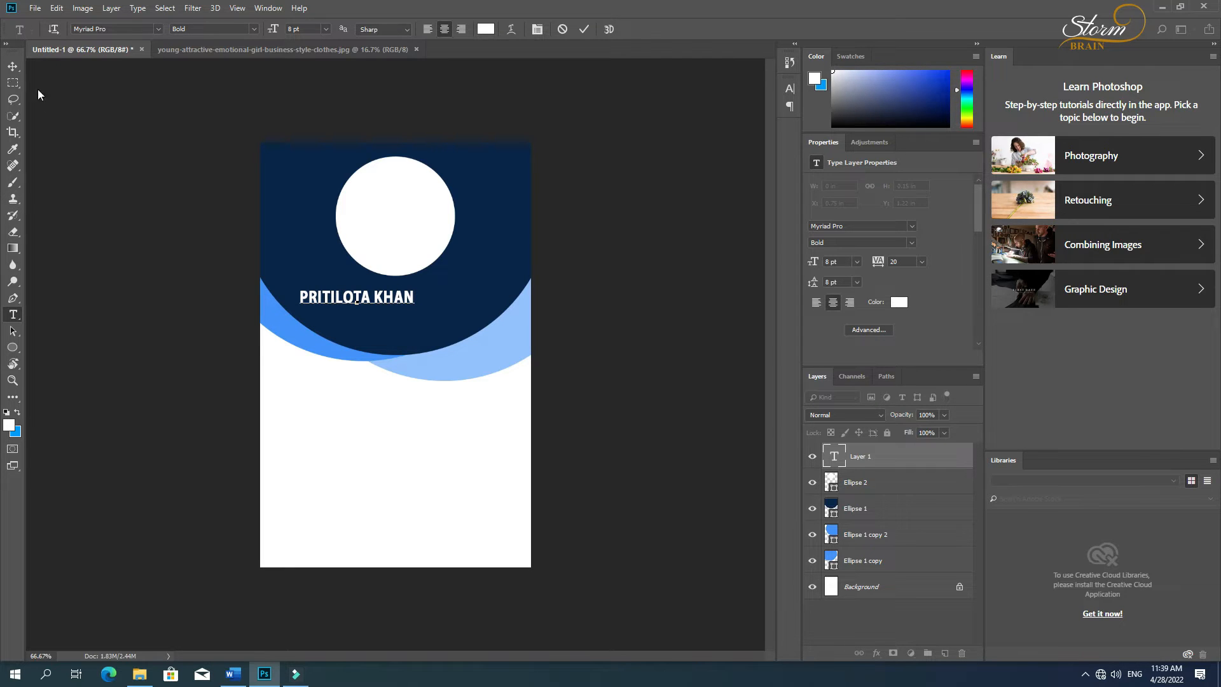
Step: Try a tracking of 40 on the name text and return it to 20
{"action": "key", "text": "ctrl+a"}
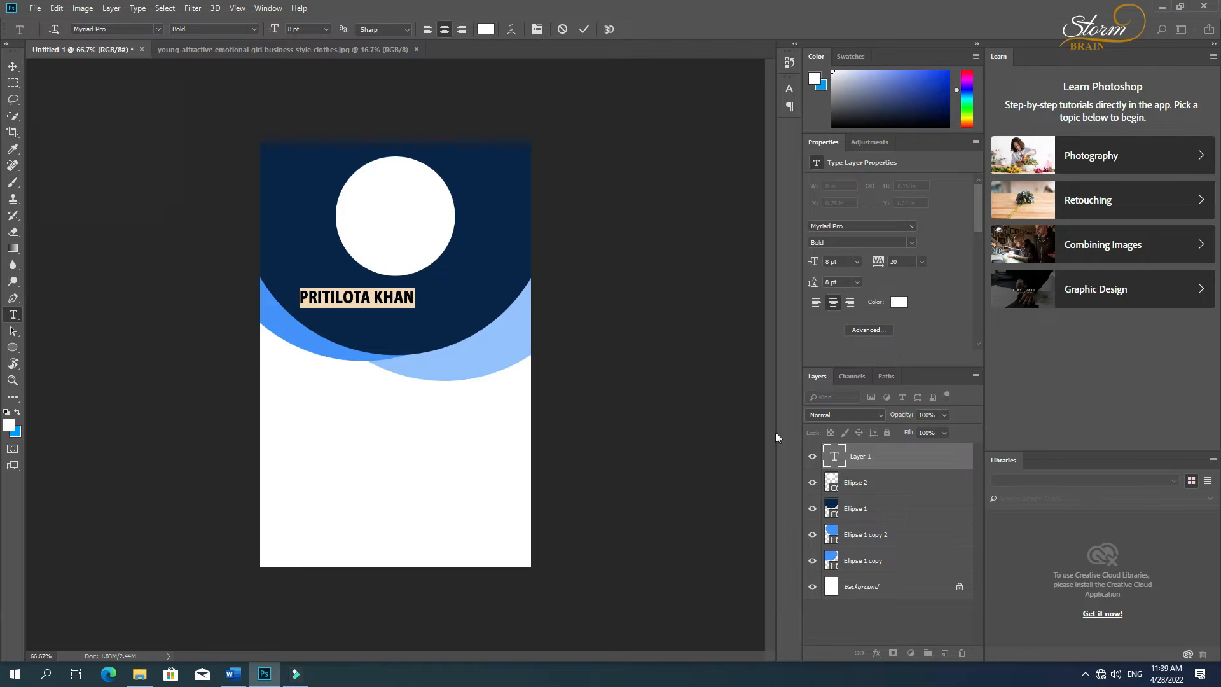
{"action": "left_click", "coordinate": [790, 89]}
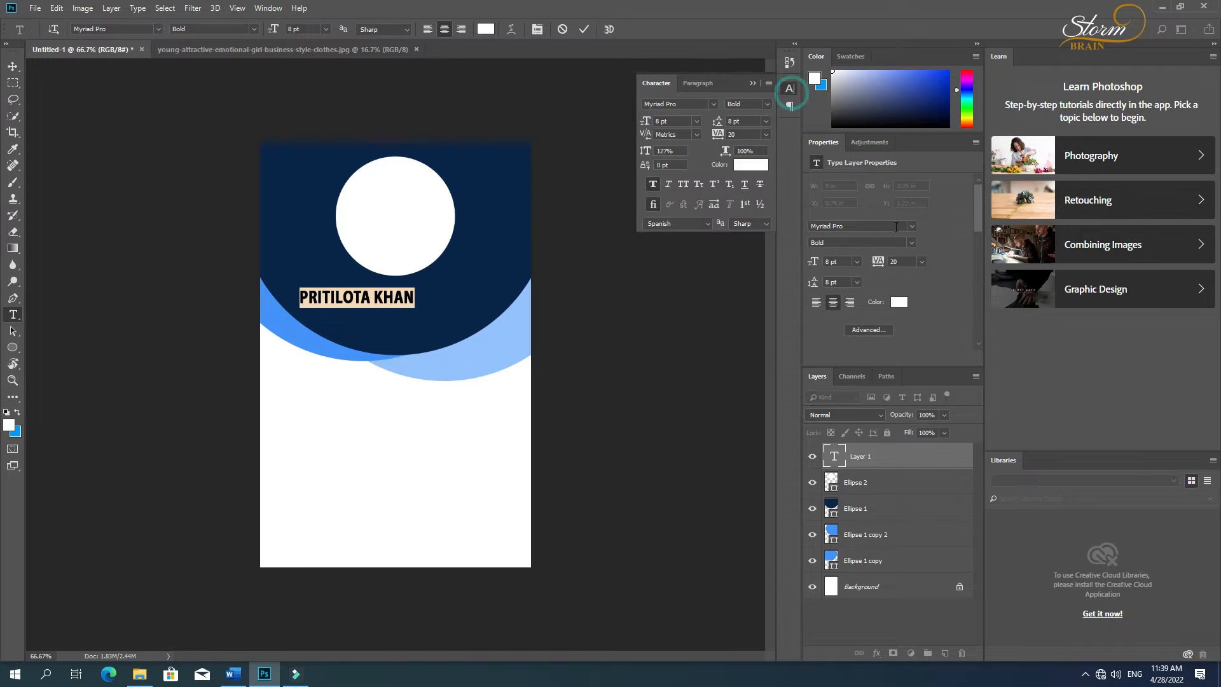
{"action": "scroll", "coordinate": [748, 134], "scroll_direction": "up", "scroll_amount": 3}
{"action": "scroll", "coordinate": [749, 134], "scroll_direction": "down", "scroll_amount": 1}
{"action": "scroll", "coordinate": [748, 134], "scroll_direction": "down", "scroll_amount": 1}
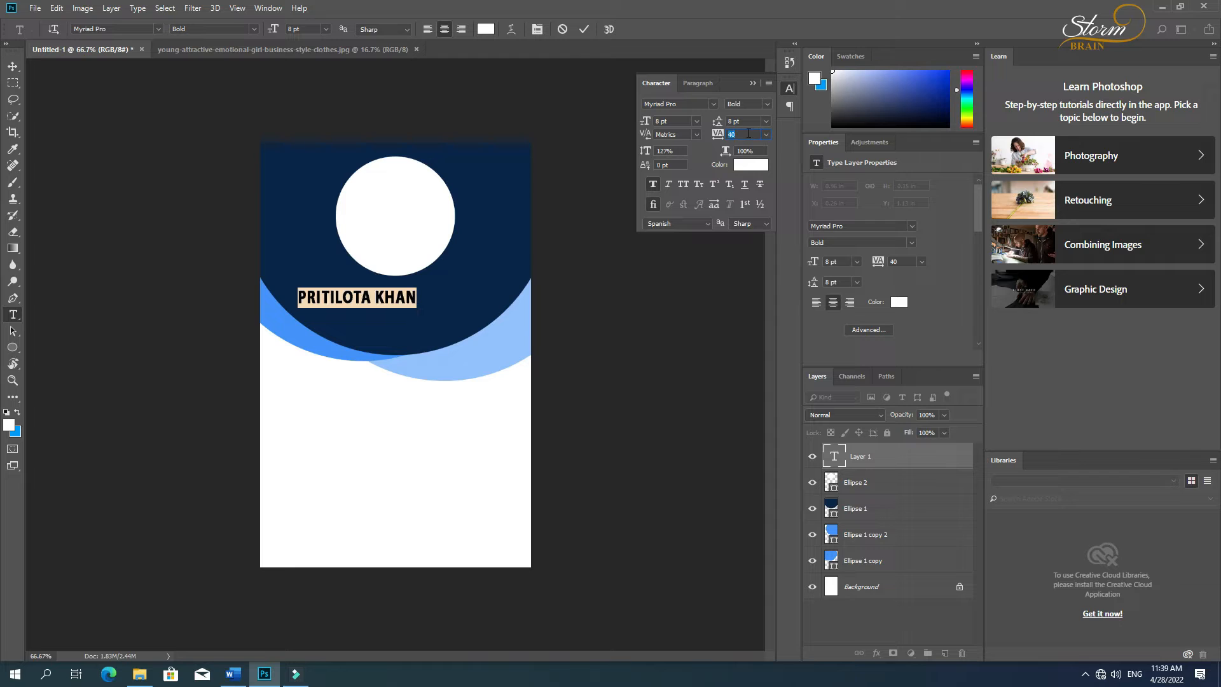
{"action": "scroll", "coordinate": [748, 133], "scroll_direction": "down", "scroll_amount": 2}
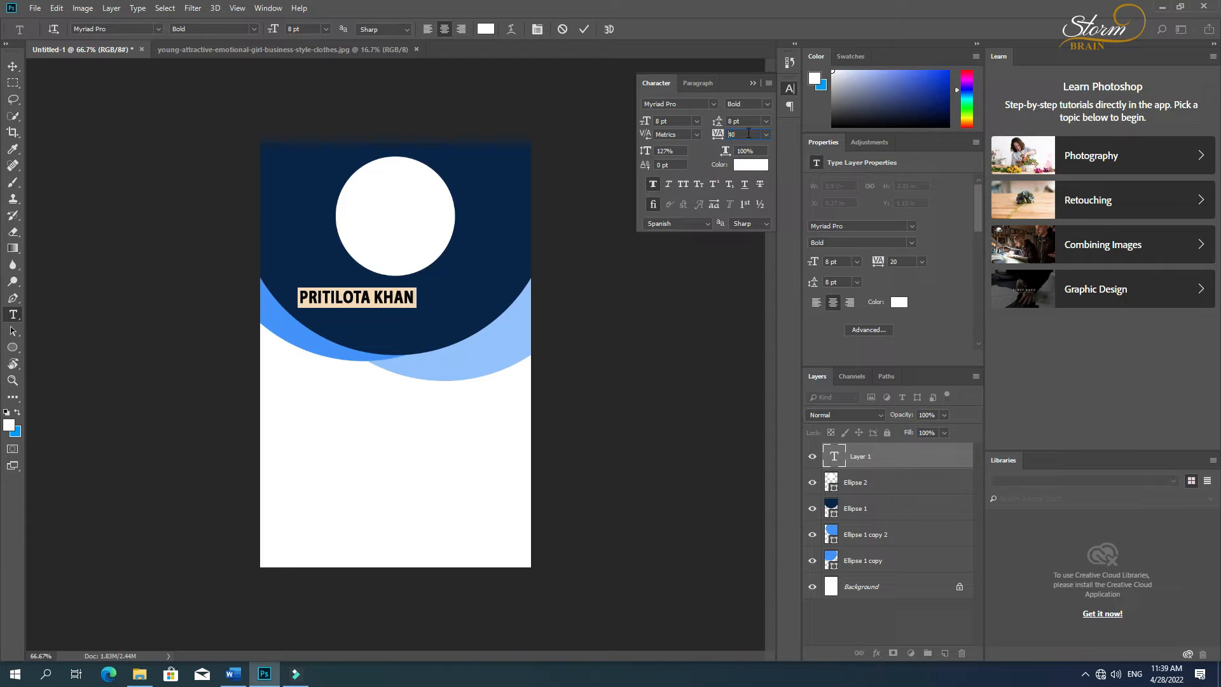
Step: Move the name text beneath the white circle and align the two on their horizontal centres
{"action": "left_click", "coordinate": [12, 66]}
{"action": "left_click_drag", "start_coordinate": [360, 299], "coordinate": [399, 265]}
{"action": "left_click", "coordinate": [400, 264], "text": "shift"}
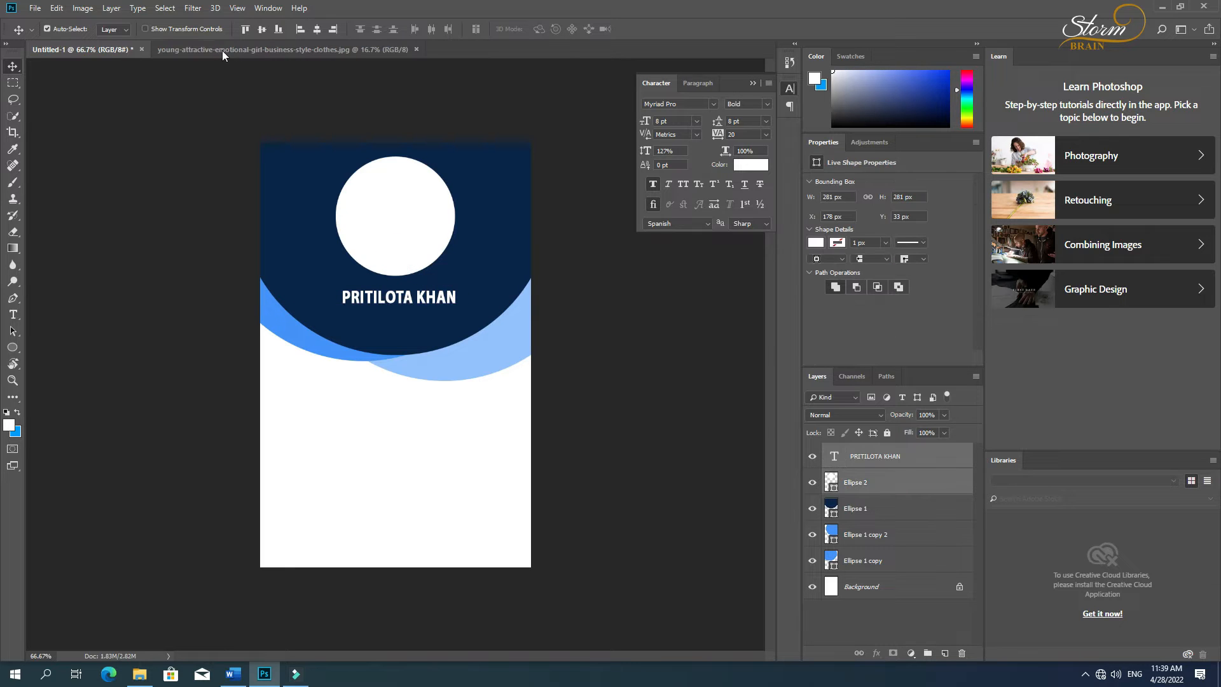
{"action": "left_click", "coordinate": [317, 29]}
{"action": "left_click", "coordinate": [502, 242]}
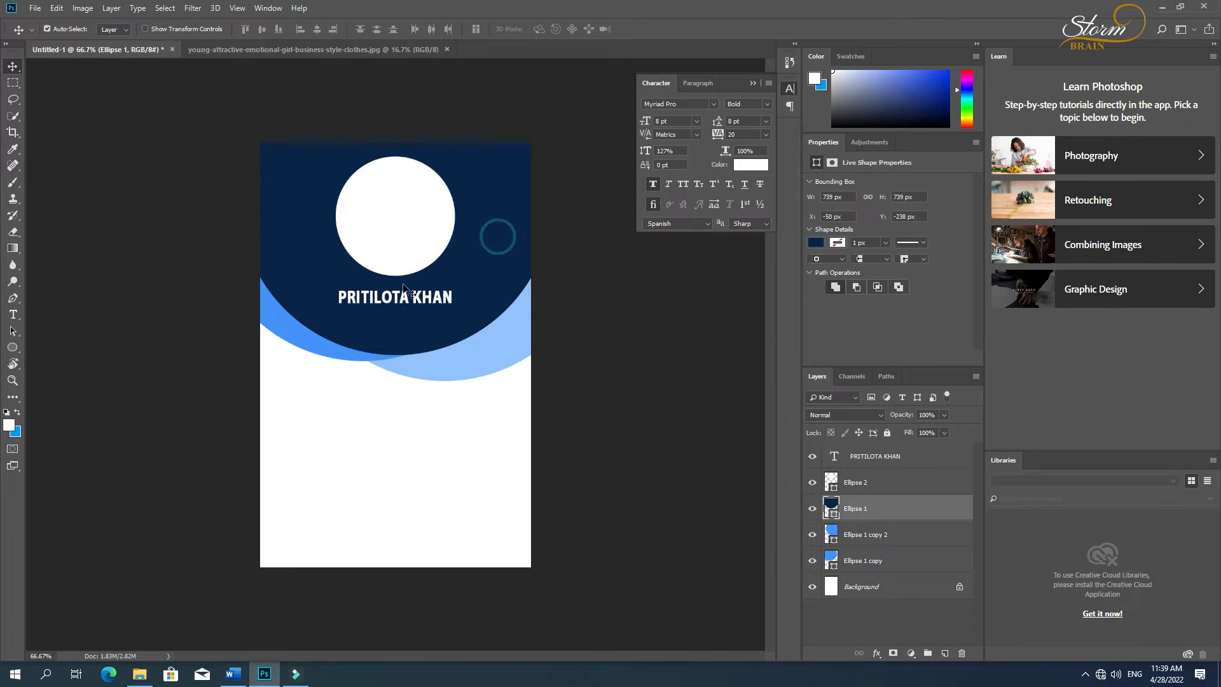
Step: Add the text line "Video Editor" below the cardholder's name
{"action": "left_click", "coordinate": [397, 300]}
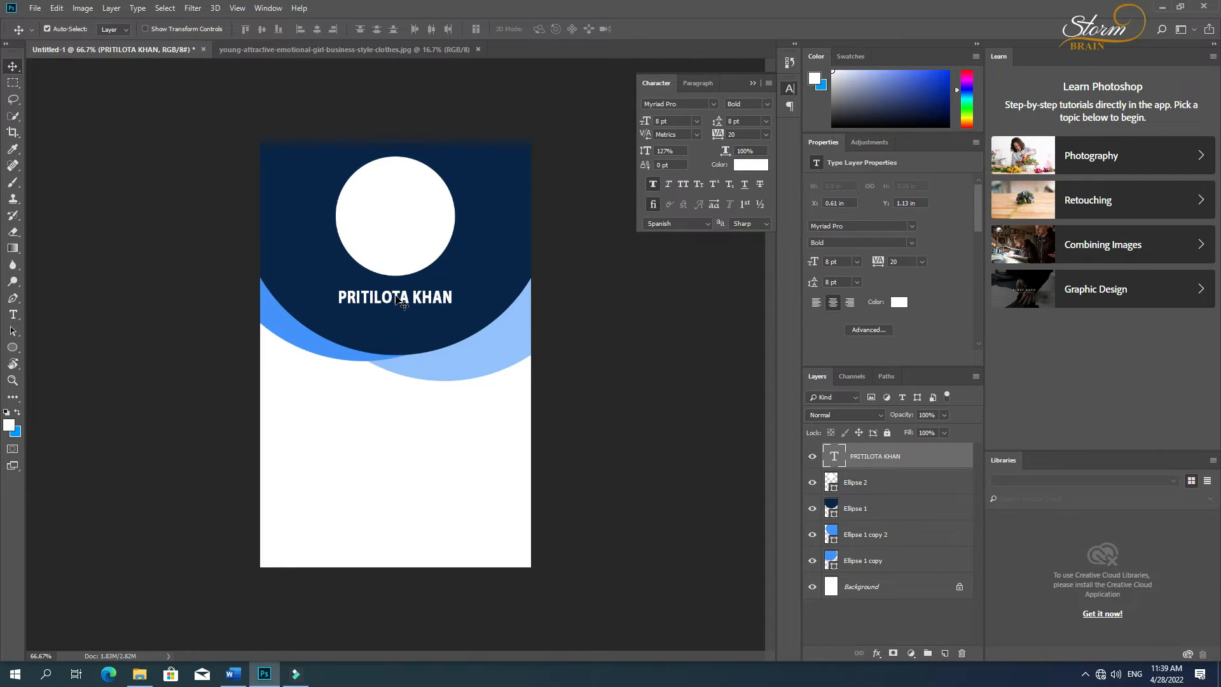
{"action": "key", "text": "t"}
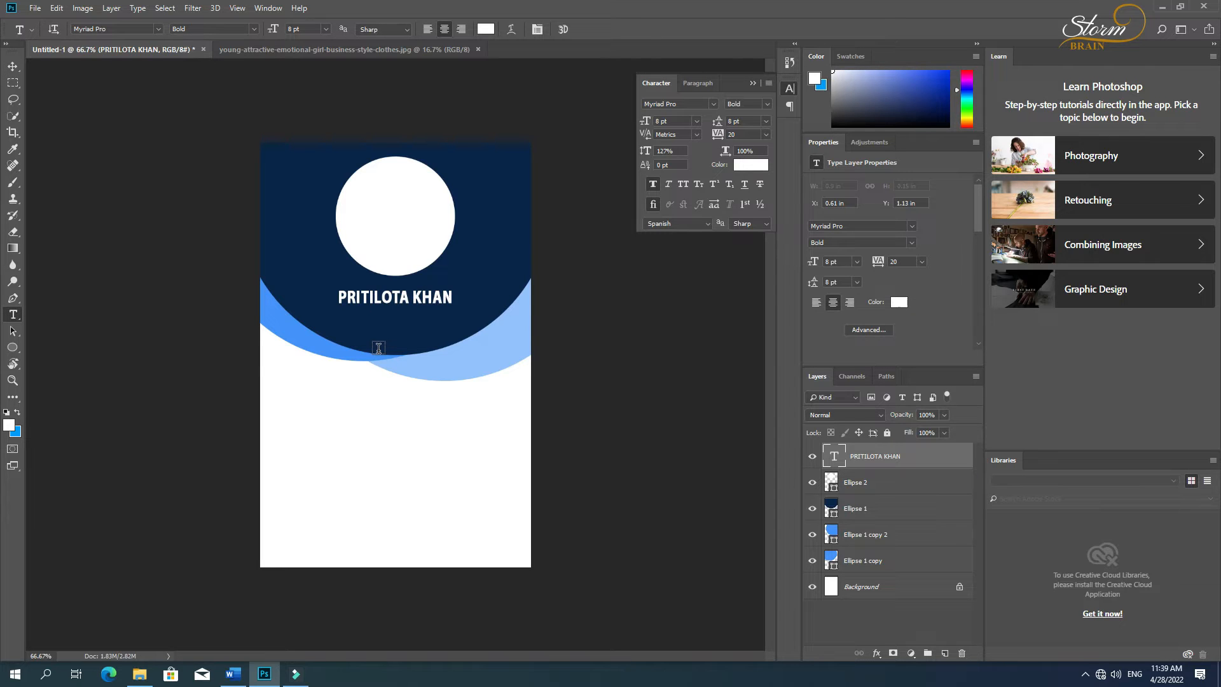
{"action": "left_click", "coordinate": [374, 323]}
{"action": "type", "text": "Video "}
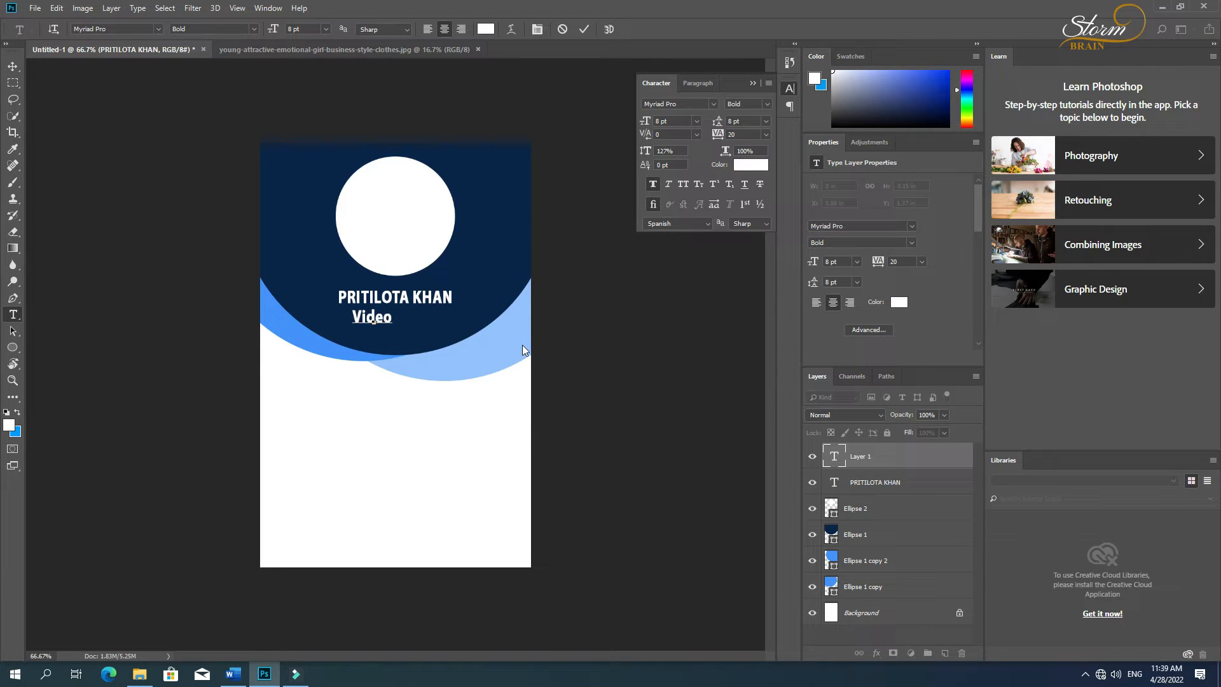
{"action": "type", "text": "Editor"}
Step: Set the Video Editor text to Regular style without faux bold and with a vertical scale of 100%
{"action": "key", "text": "ctrl+a"}
{"action": "left_click", "coordinate": [255, 29]}
{"action": "left_click", "coordinate": [238, 41]}
{"action": "left_click", "coordinate": [651, 185]}
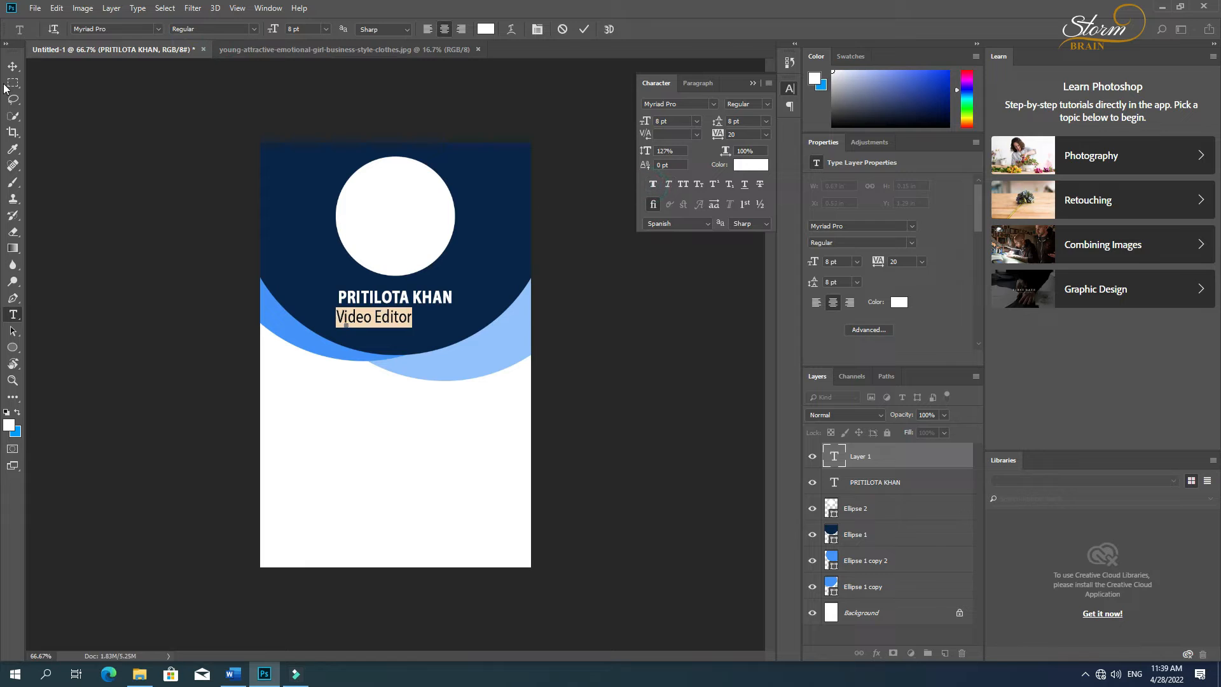
{"action": "left_click", "coordinate": [689, 153]}
{"action": "type", "text": "10"}
{"action": "key", "text": "Return"}
{"action": "left_click_drag", "start_coordinate": [681, 151], "coordinate": [513, 166]}
{"action": "type", "text": "100"}
{"action": "key", "text": "Return"}
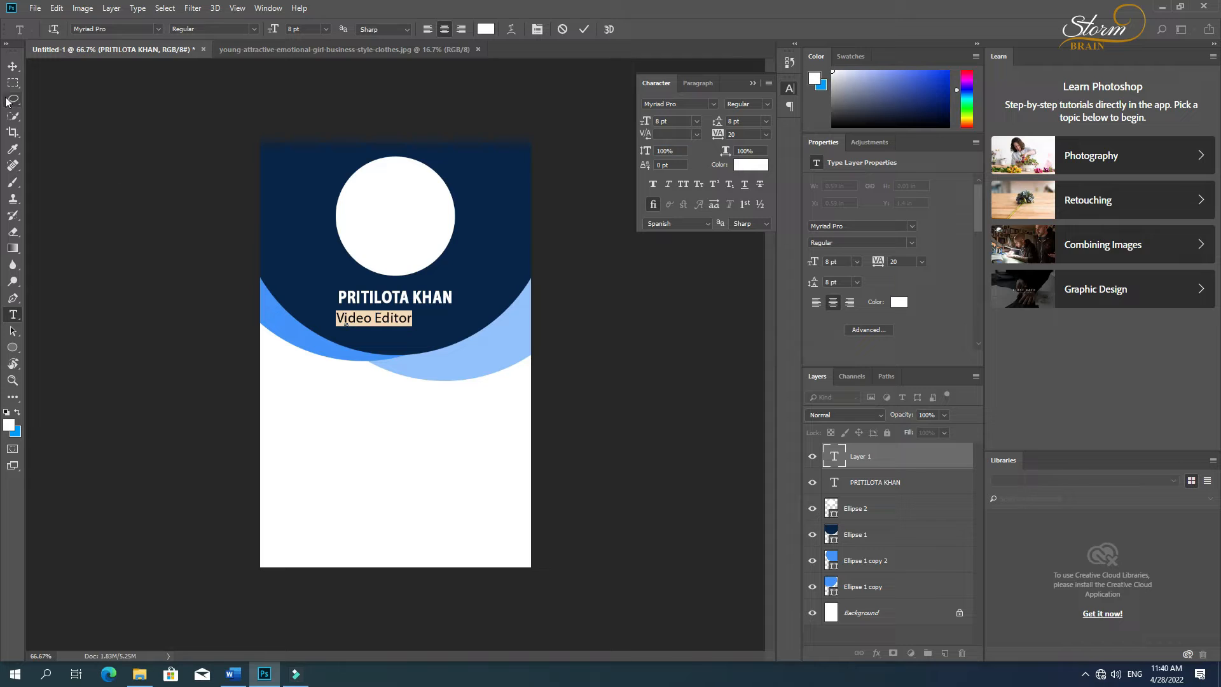
Step: Move the Video Editor text so it sits centred just beneath the cardholder's name
{"action": "left_click", "coordinate": [13, 66]}
{"action": "left_click_drag", "start_coordinate": [389, 326], "coordinate": [410, 321]}
{"action": "left_click", "coordinate": [610, 362]}
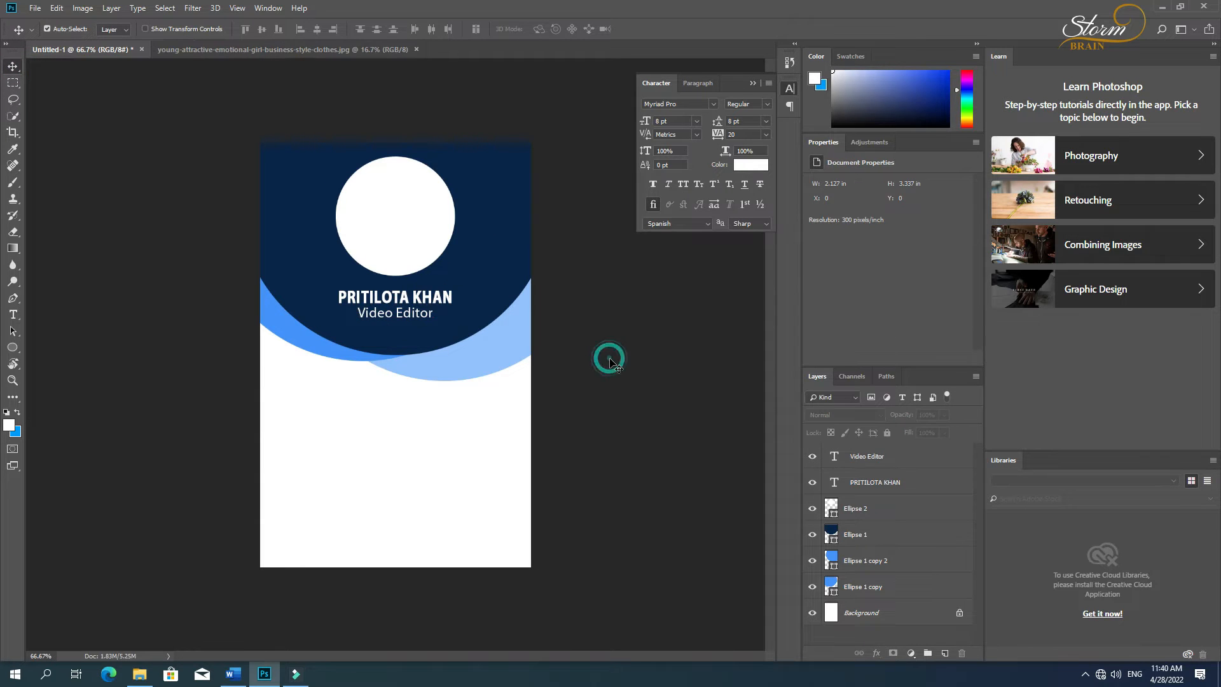
Step: Bring the portrait photo into the ID card document and clip its layer to the white circle, Ellipse 2
{"action": "left_click", "coordinate": [369, 233]}
{"action": "left_click", "coordinate": [327, 50]}
{"action": "mouse_move", "coordinate": [407, 240]}
{"action": "left_mouse_down"}
{"action": "mouse_move", "coordinate": [194, 69]}
{"action": "mouse_move", "coordinate": [71, 50]}
{"action": "mouse_move", "coordinate": [399, 231]}
{"action": "left_mouse_up"}
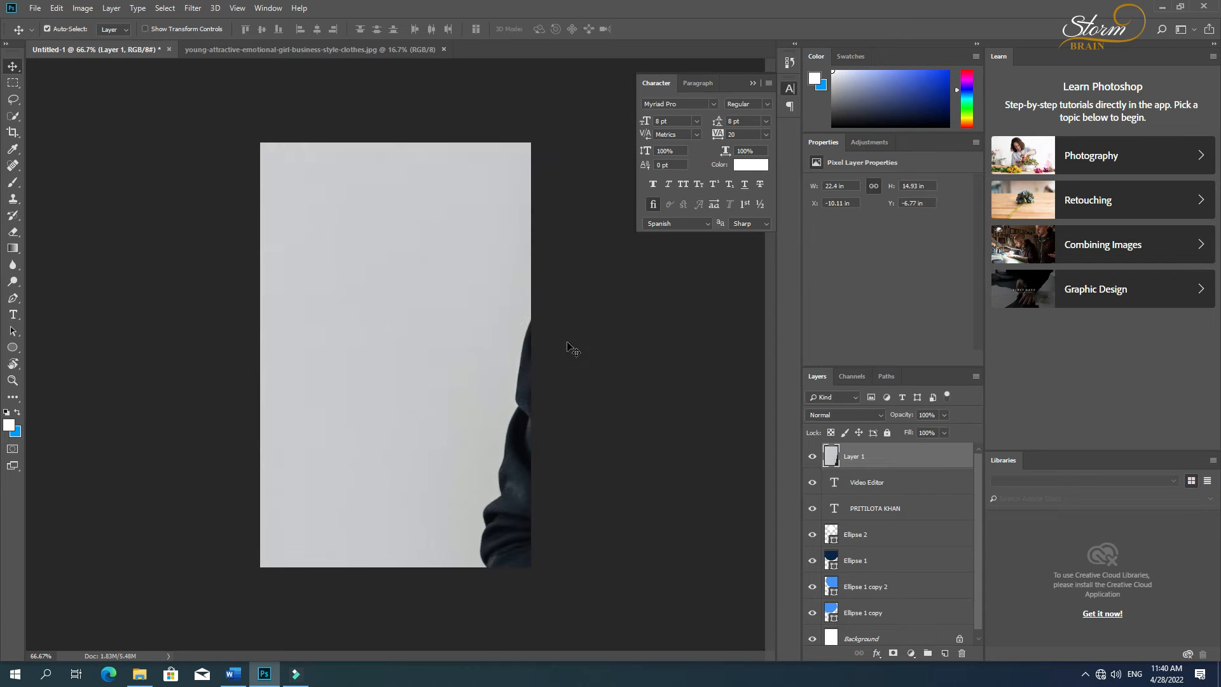
{"action": "left_click_drag", "start_coordinate": [889, 460], "coordinate": [889, 517]}
{"action": "left_click", "coordinate": [892, 518], "text": "alt"}
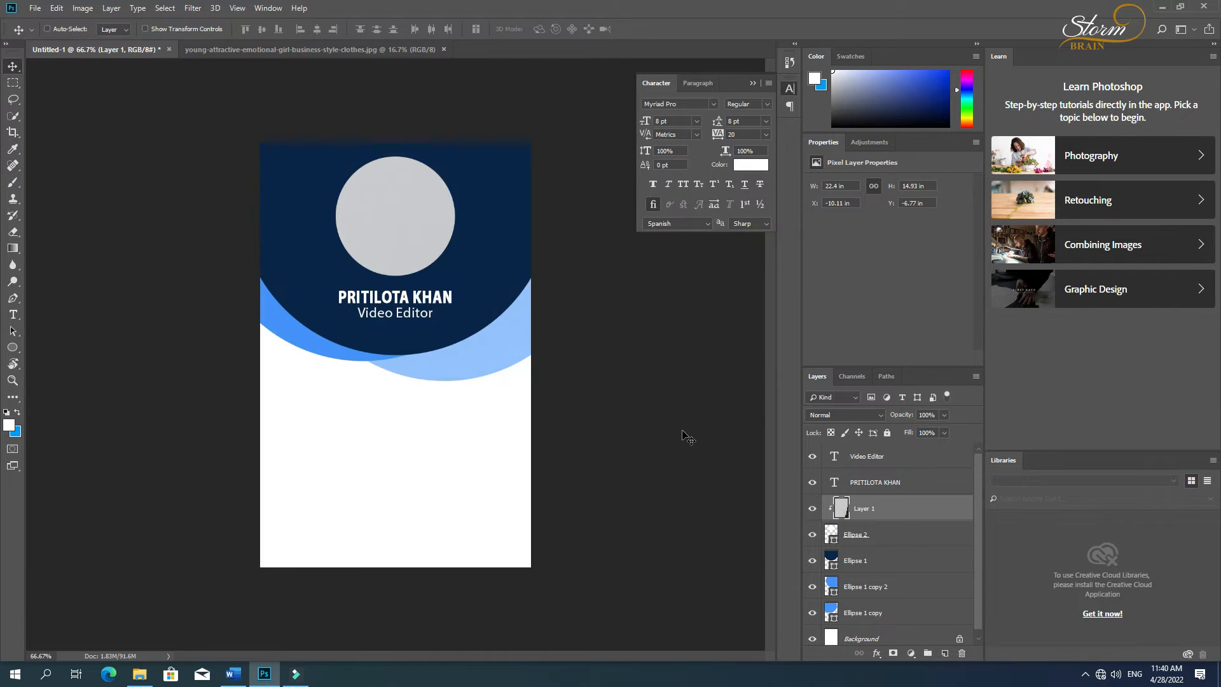
Step: Scale the clipped photo down to about 5.86% and move it so the woman sits inside the circle
{"action": "key", "text": "ctrl+t"}
{"action": "key", "text": "ctrl+0"}
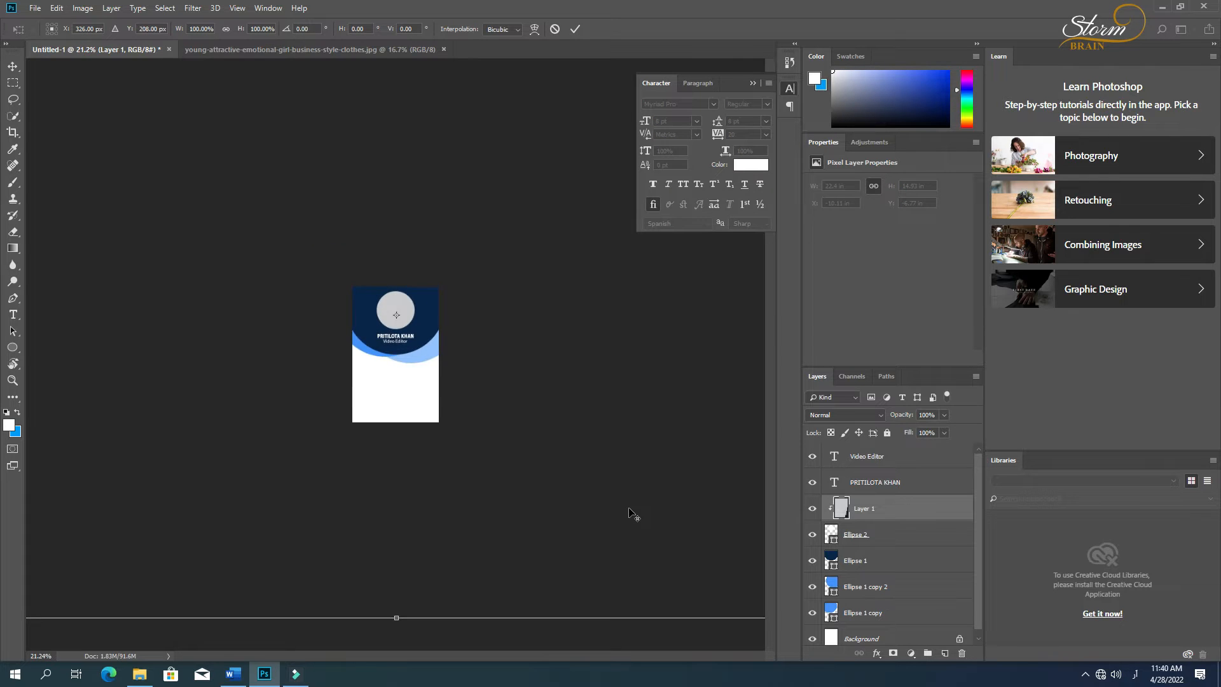
{"action": "scroll", "coordinate": [685, 517], "scroll_direction": "down", "scroll_amount": 2}
{"action": "left_click_drag", "start_coordinate": [658, 507], "coordinate": [400, 371]}
{"action": "scroll", "coordinate": [409, 382], "scroll_direction": "down", "scroll_amount": 2}
{"action": "scroll", "coordinate": [408, 385], "scroll_direction": "up", "scroll_amount": 5}
{"action": "scroll", "coordinate": [405, 384], "scroll_direction": "up", "scroll_amount": 5}
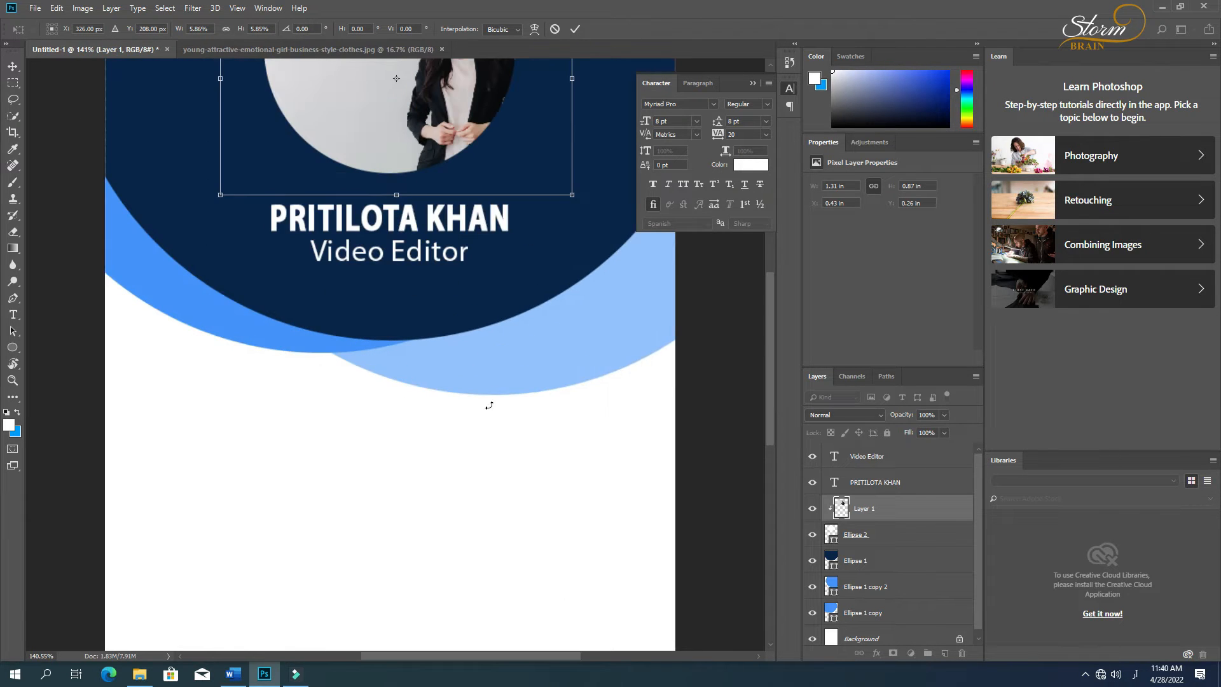
{"action": "scroll", "coordinate": [489, 405], "scroll_direction": "up", "scroll_amount": 5}
{"action": "left_click_drag", "start_coordinate": [464, 298], "coordinate": [385, 259]}
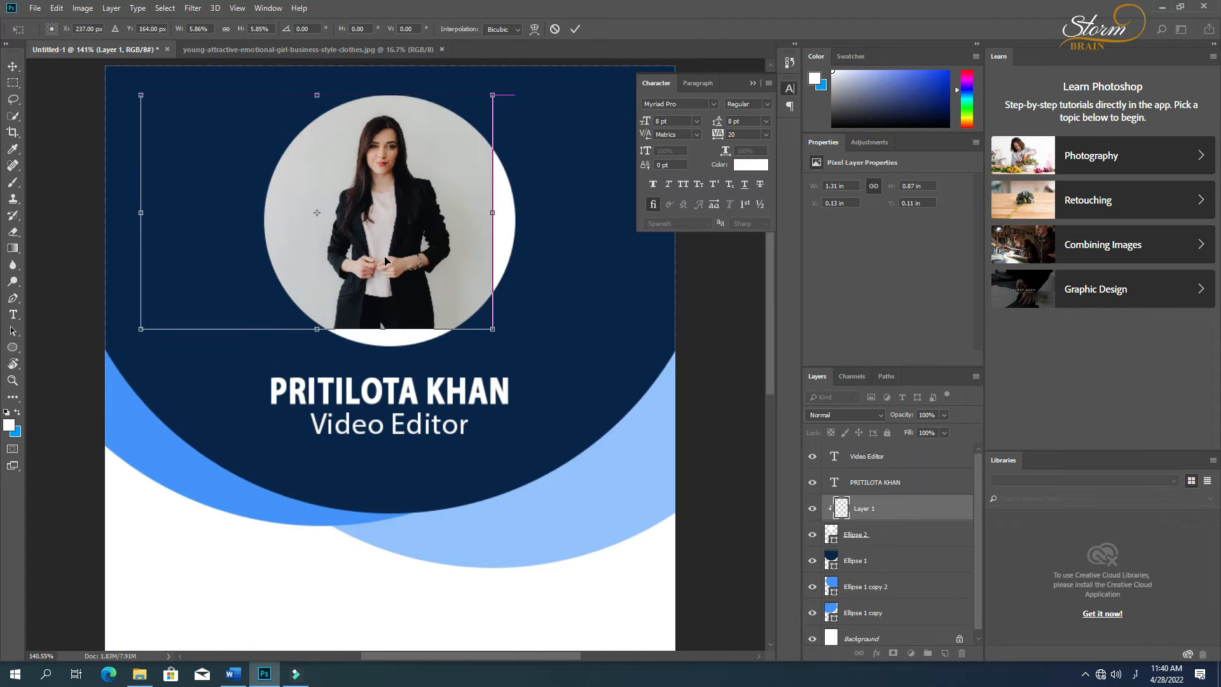
Step: Enlarge the photo to about 2.89 in wide and position the woman's head and shoulders within the circle
{"action": "left_click", "coordinate": [554, 378], "text": "alt"}
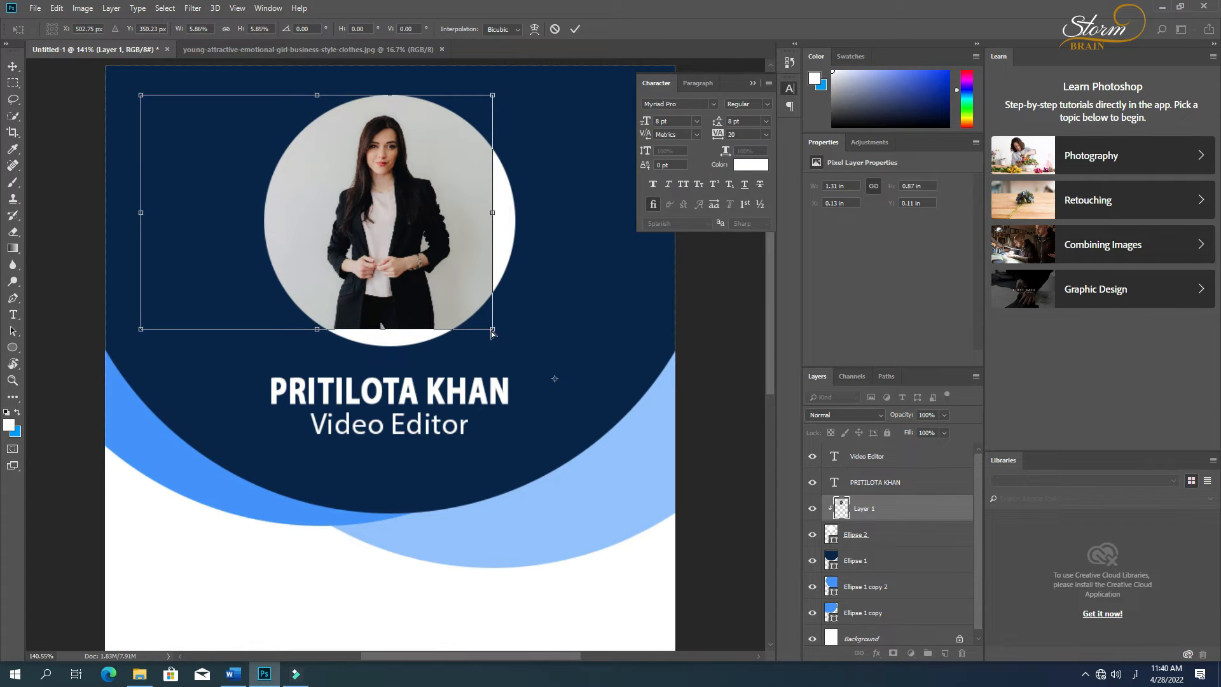
{"action": "left_click_drag", "start_coordinate": [492, 330], "coordinate": [262, 381]}
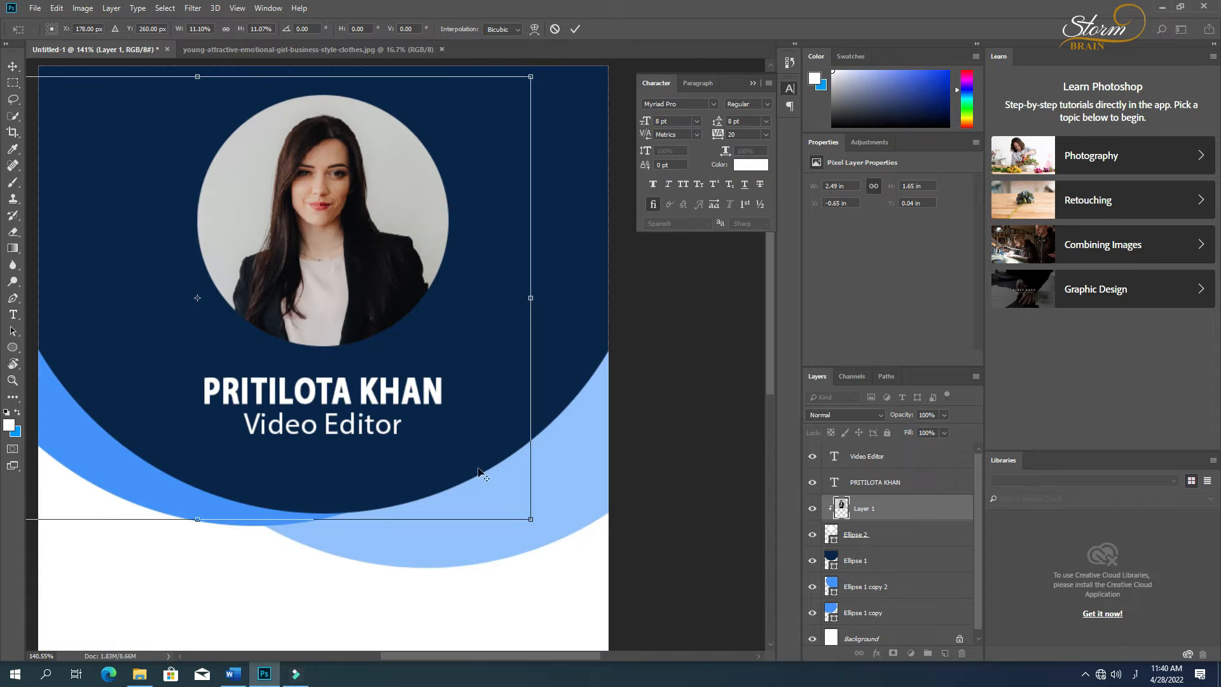
{"action": "left_click_drag", "start_coordinate": [531, 518], "coordinate": [584, 555]}
{"action": "left_click_drag", "start_coordinate": [376, 431], "coordinate": [356, 468]}
{"action": "key", "text": "Return"}
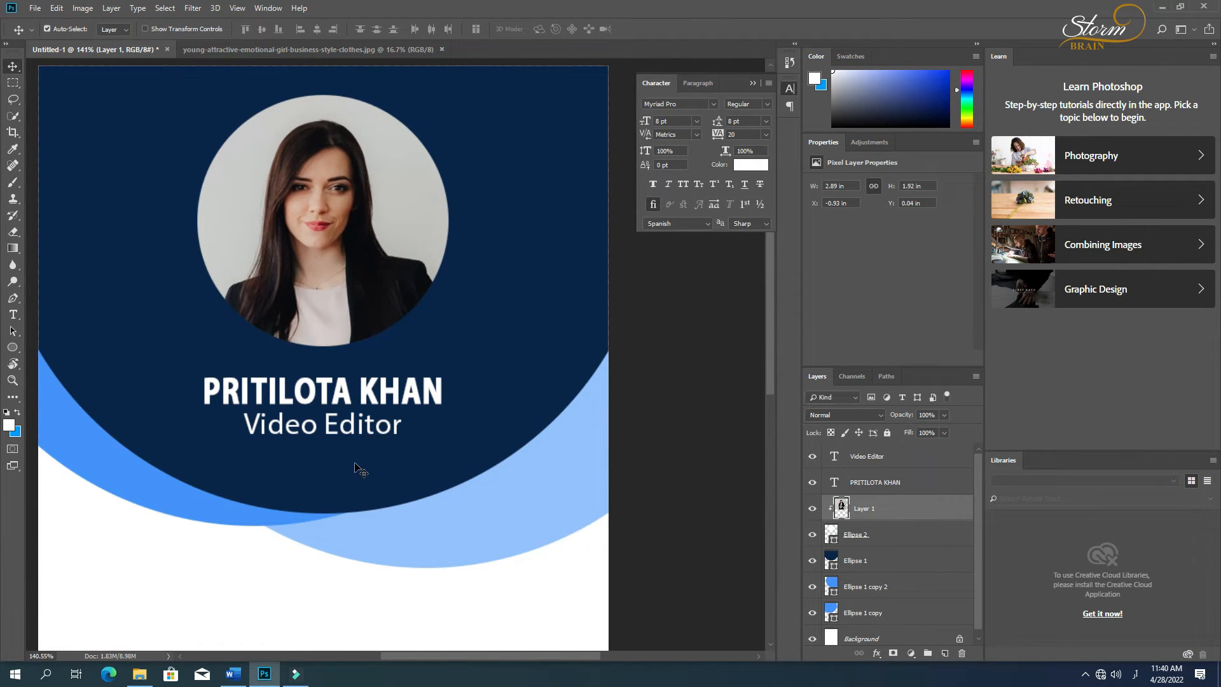
Step: Add a 6 px inside stroke to the photo circle in the card's medium blue, 4594ff
{"action": "key", "text": "ctrl+0"}
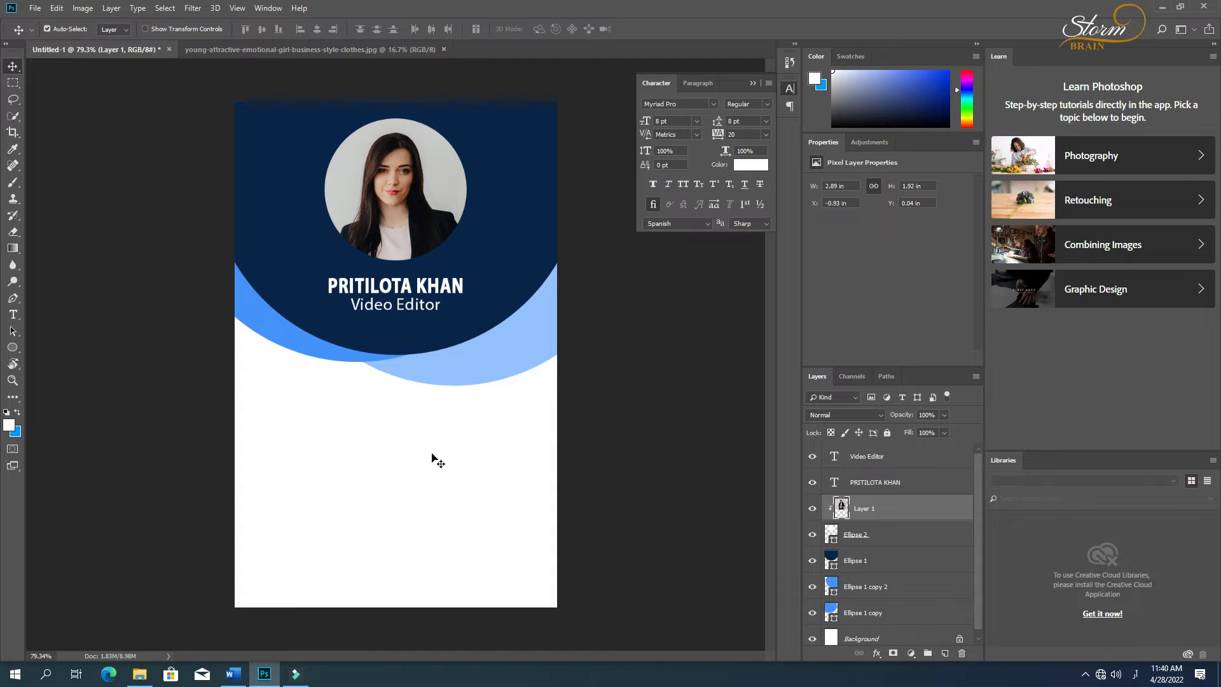
{"action": "left_click", "coordinate": [857, 540]}
{"action": "left_click", "coordinate": [877, 655]}
{"action": "left_click", "coordinate": [889, 553]}
{"action": "left_click", "coordinate": [813, 307]}
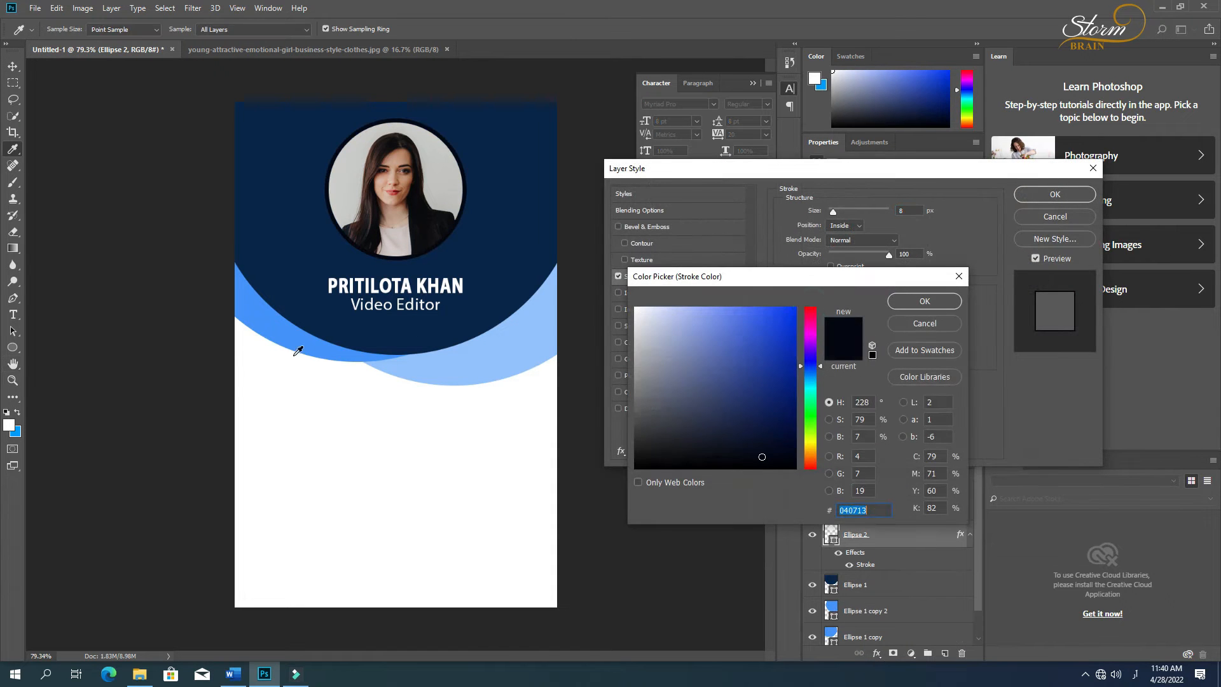
{"action": "left_click", "coordinate": [268, 327]}
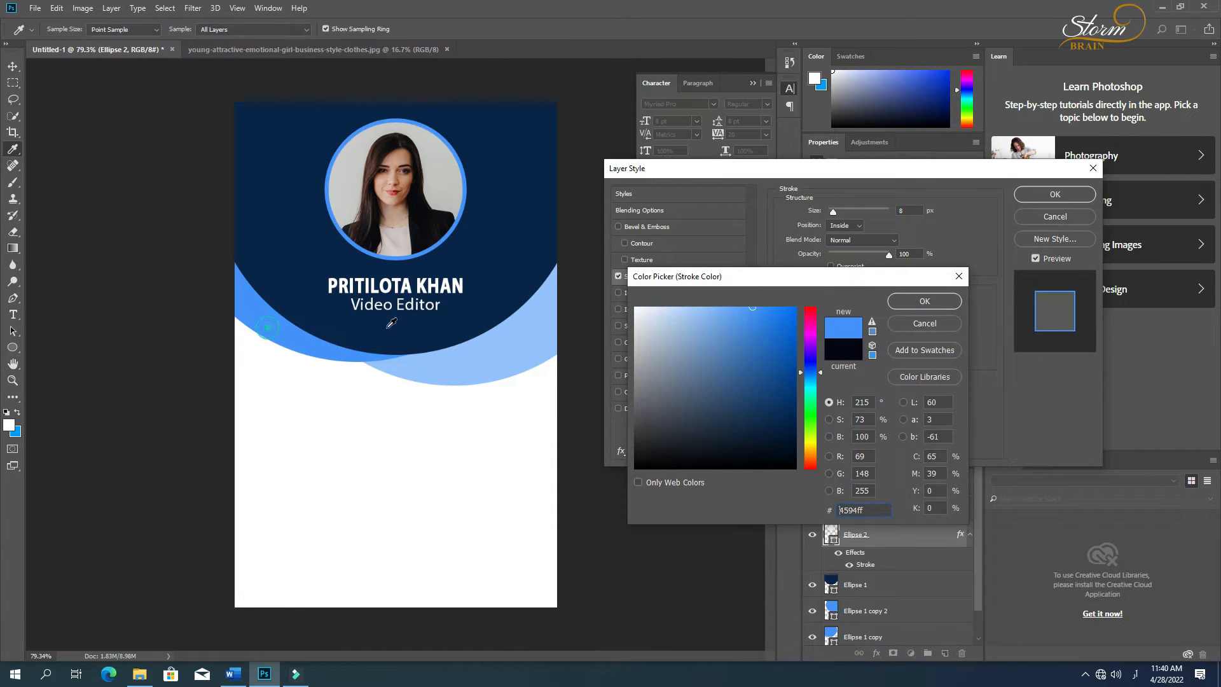
{"action": "left_click", "coordinate": [925, 302]}
{"action": "left_click", "coordinate": [909, 210]}
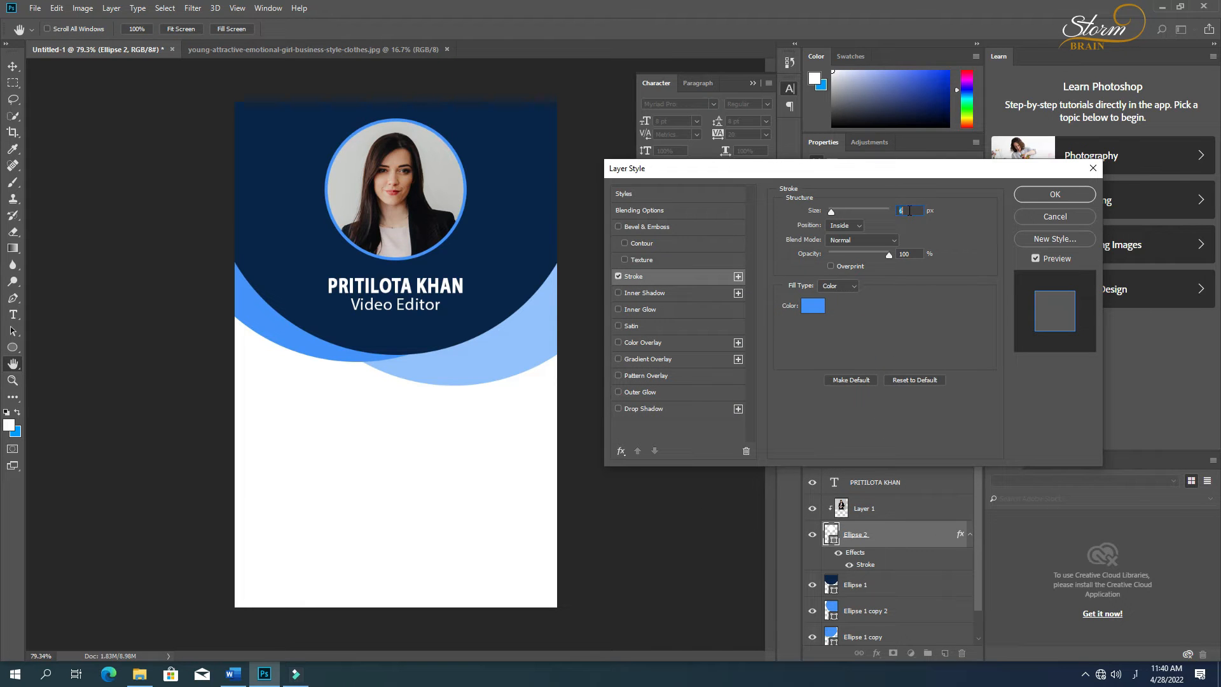
{"action": "left_click", "coordinate": [1047, 195]}
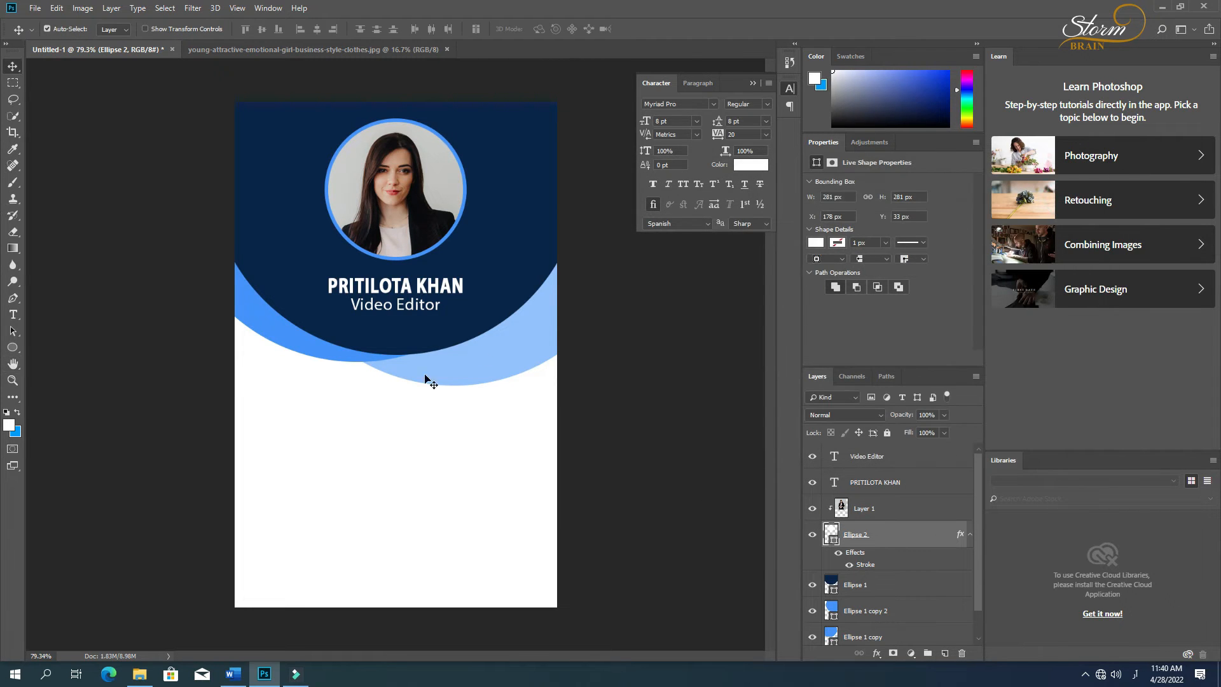
{"action": "left_click", "coordinate": [659, 381]}
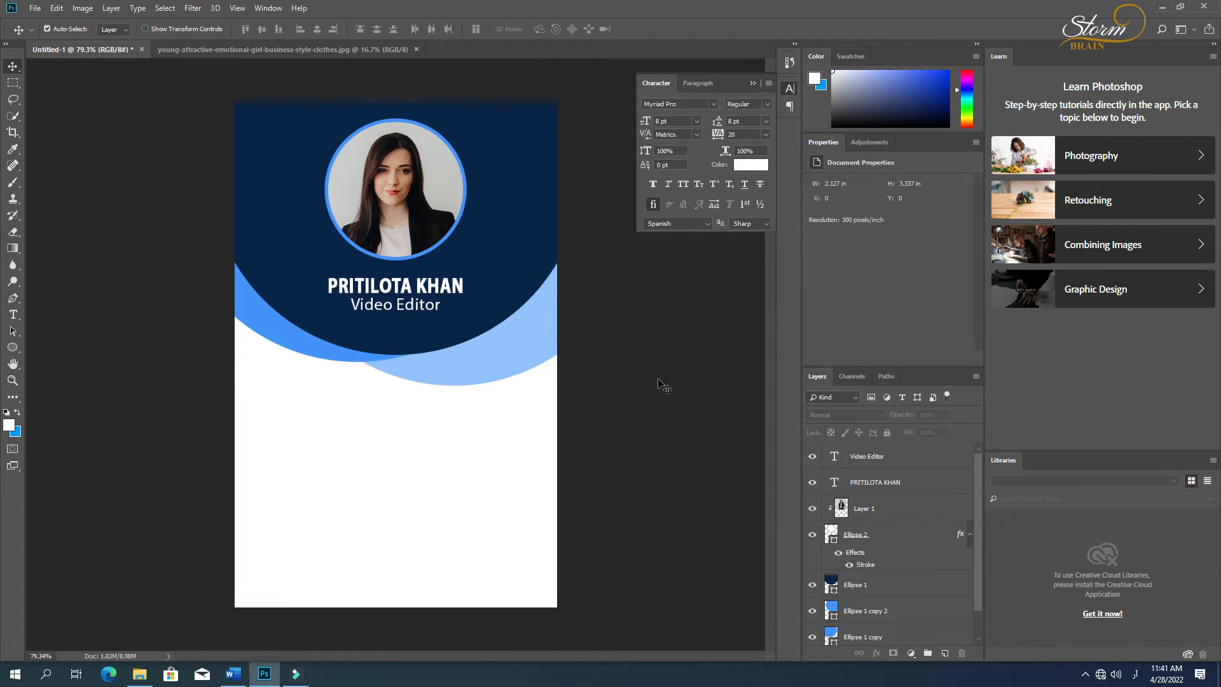
Step: Start a new text line in the white area below the blue shapes and set its colour to black
{"action": "key", "text": "t"}
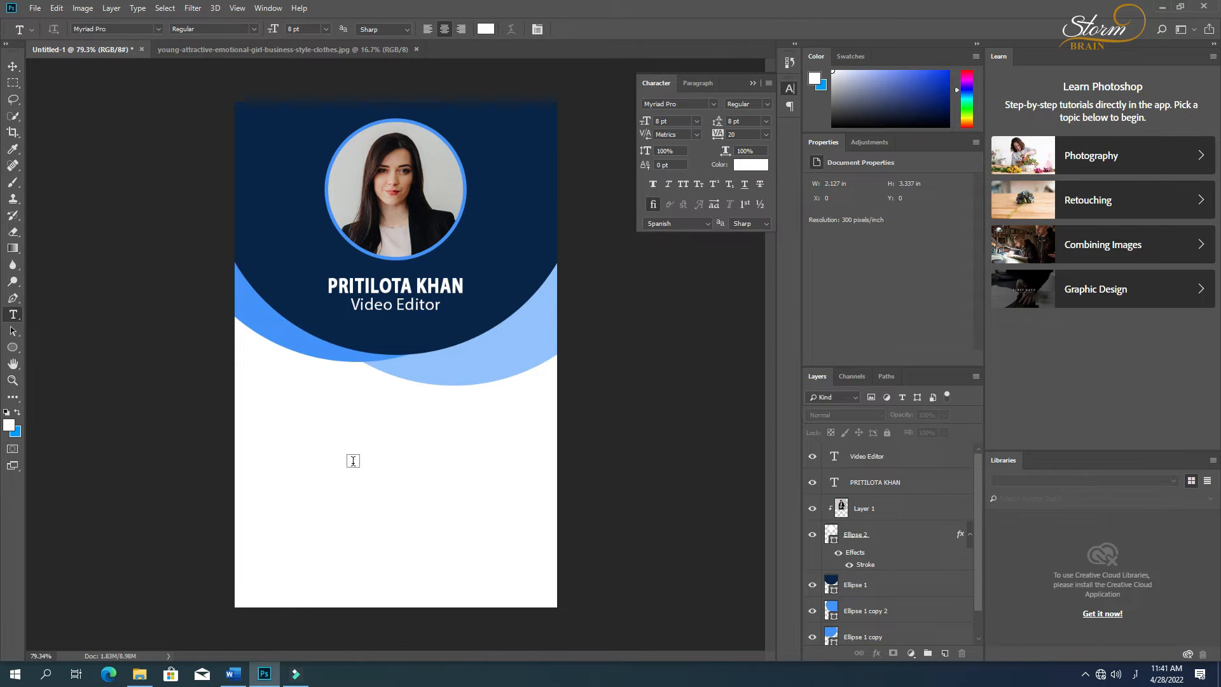
{"action": "left_click", "coordinate": [305, 430]}
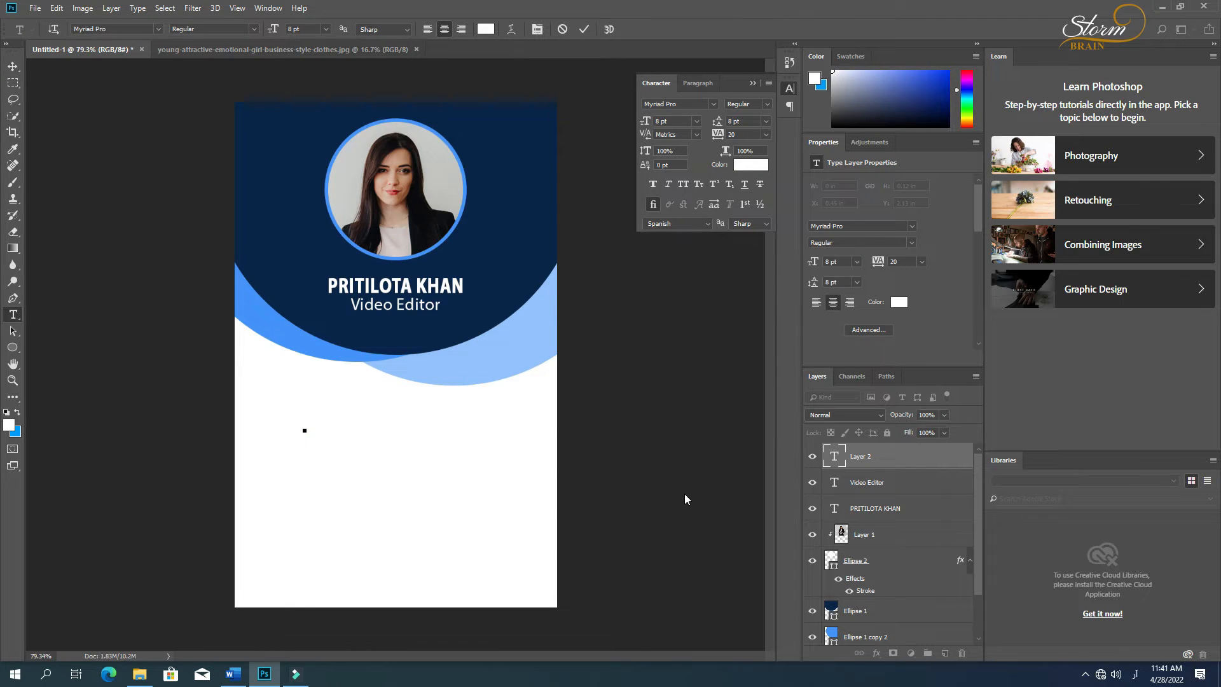
{"action": "type", "text": "ID No"}
{"action": "key", "text": "BackSpace"}
{"action": "key", "text": "BackSpace"}
{"action": "key", "text": "BackSpace"}
{"action": "key", "text": "BackSpace"}
{"action": "key", "text": "BackSpace"}
{"action": "left_click", "coordinate": [485, 30]}
{"action": "left_click_drag", "start_coordinate": [666, 381], "coordinate": [575, 564]}
{"action": "left_click", "coordinate": [927, 298]}
{"action": "type", "text": "ڈی"}
{"action": "key", "text": "BackSpace"}
{"action": "key", "text": "BackSpace"}
{"action": "key", "text": "alt+shift"}
{"action": "type", "text": "id"}
{"action": "key", "text": "BackSpace"}
{"action": "key", "text": "BackSpace"}
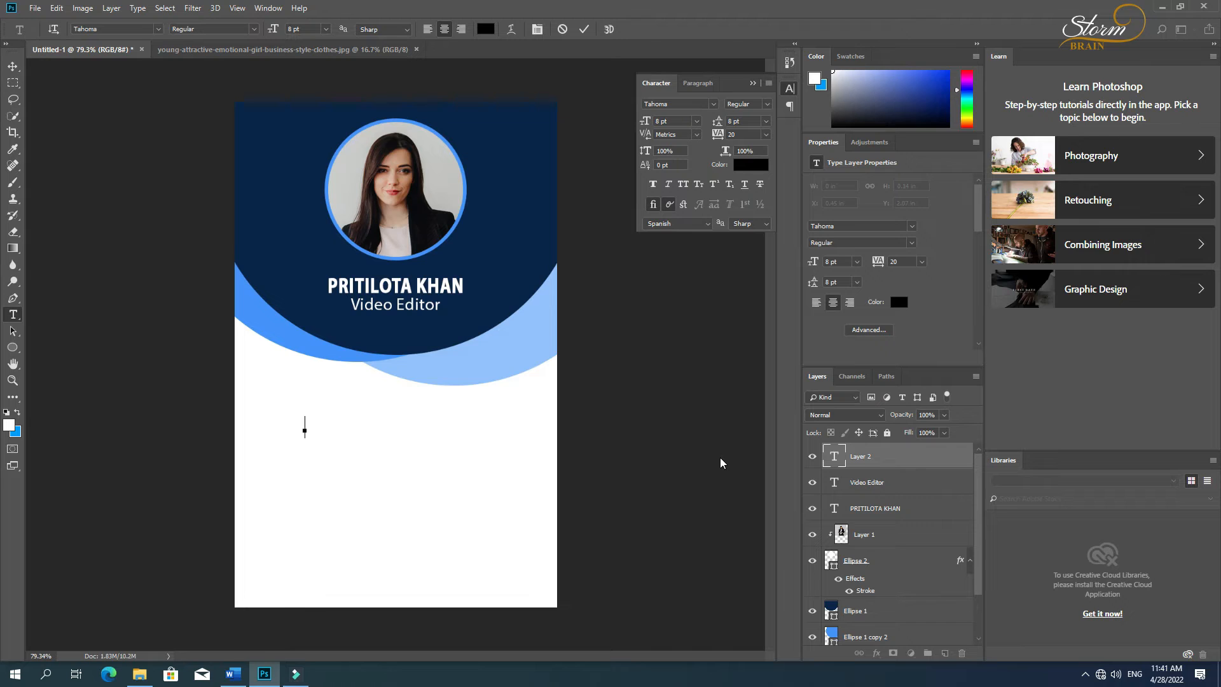
Step: Enter "ID NO", a colon and a placeholder number of six zeros, and shift the line inward from the card's left edge
{"action": "type", "text": "ID"}
{"action": "type", "text": ".no"}
{"action": "key", "text": "BackSpace"}
{"action": "key", "text": "BackSpace"}
{"action": "key", "text": "BackSpace"}
{"action": "type", "text": ".N"}
{"action": "type", "text": "O "}
{"action": "type", "text": "  : "}
{"action": "type", "text": " 000000"}
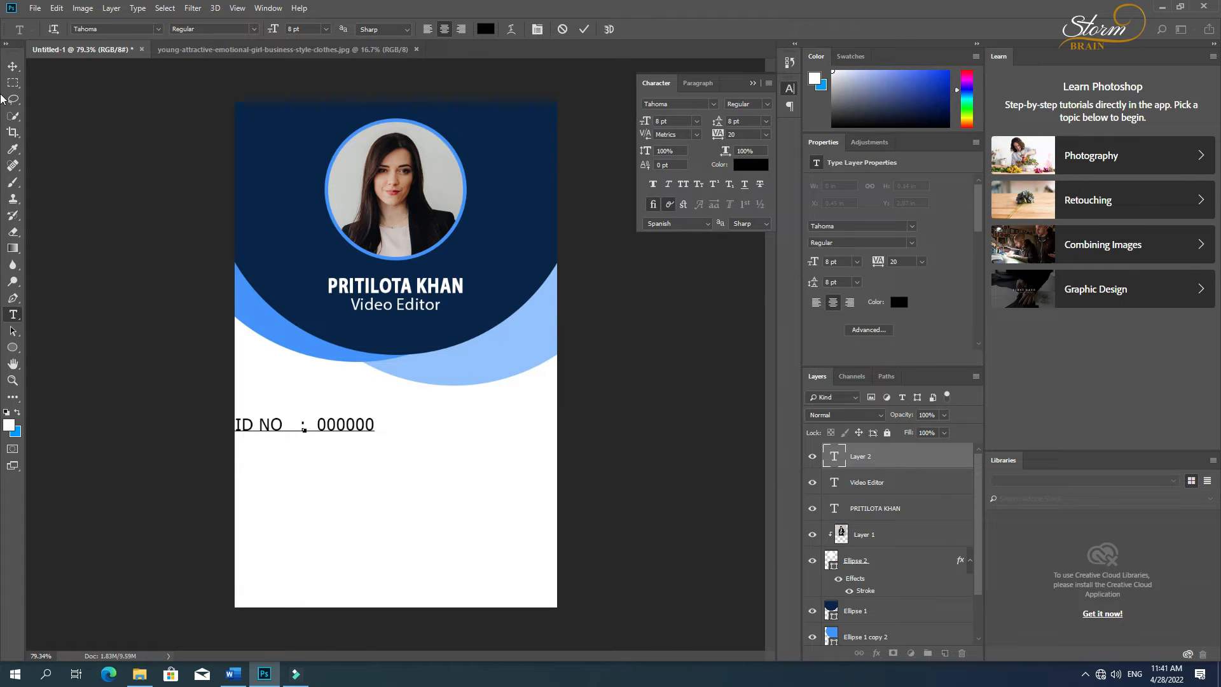
{"action": "left_click", "coordinate": [13, 66]}
{"action": "left_click_drag", "start_coordinate": [266, 428], "coordinate": [300, 434]}
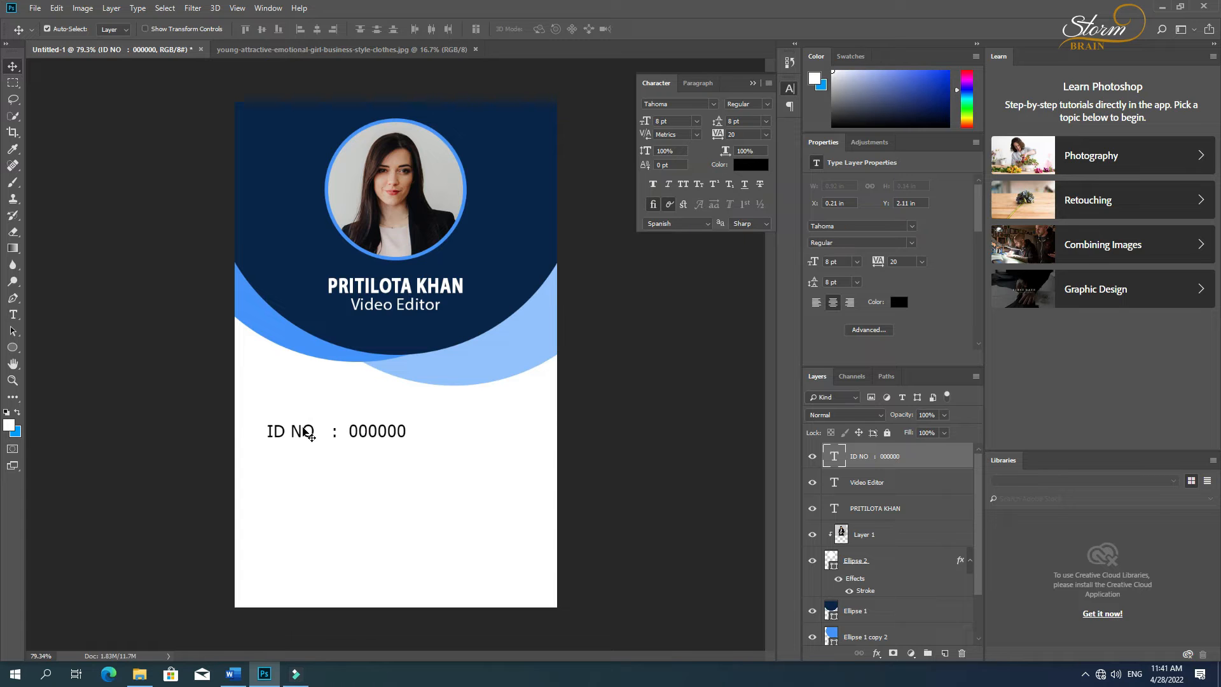
Step: Set the ID NO line's font to Arial Bold
{"action": "key", "text": "t"}
{"action": "triple_click", "coordinate": [342, 425]}
{"action": "left_click", "coordinate": [242, 29]}
{"action": "left_click", "coordinate": [199, 51]}
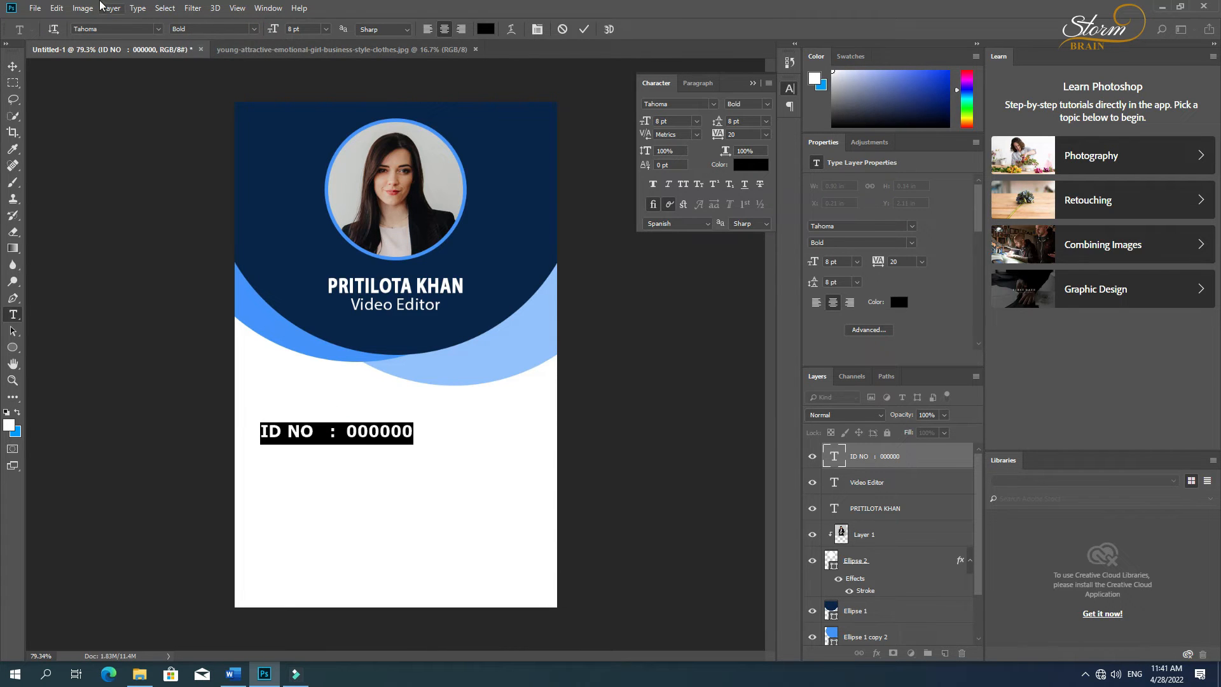
{"action": "left_click", "coordinate": [157, 29]}
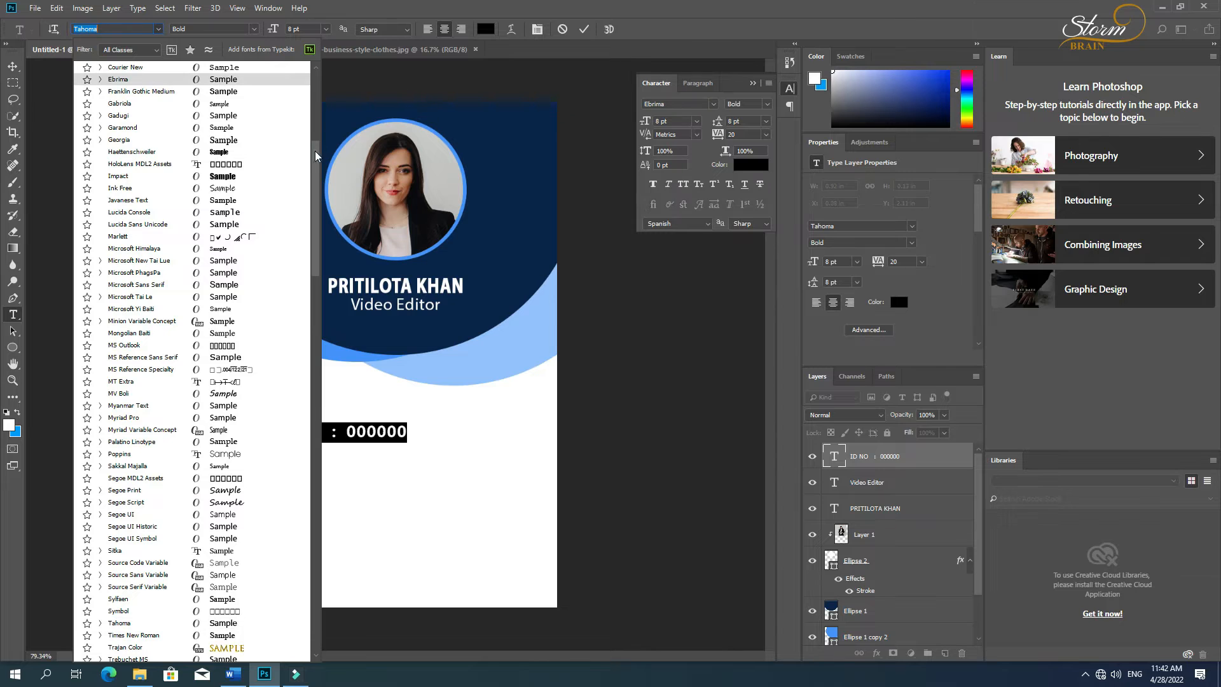
{"action": "left_click_drag", "start_coordinate": [314, 150], "coordinate": [309, 50]}
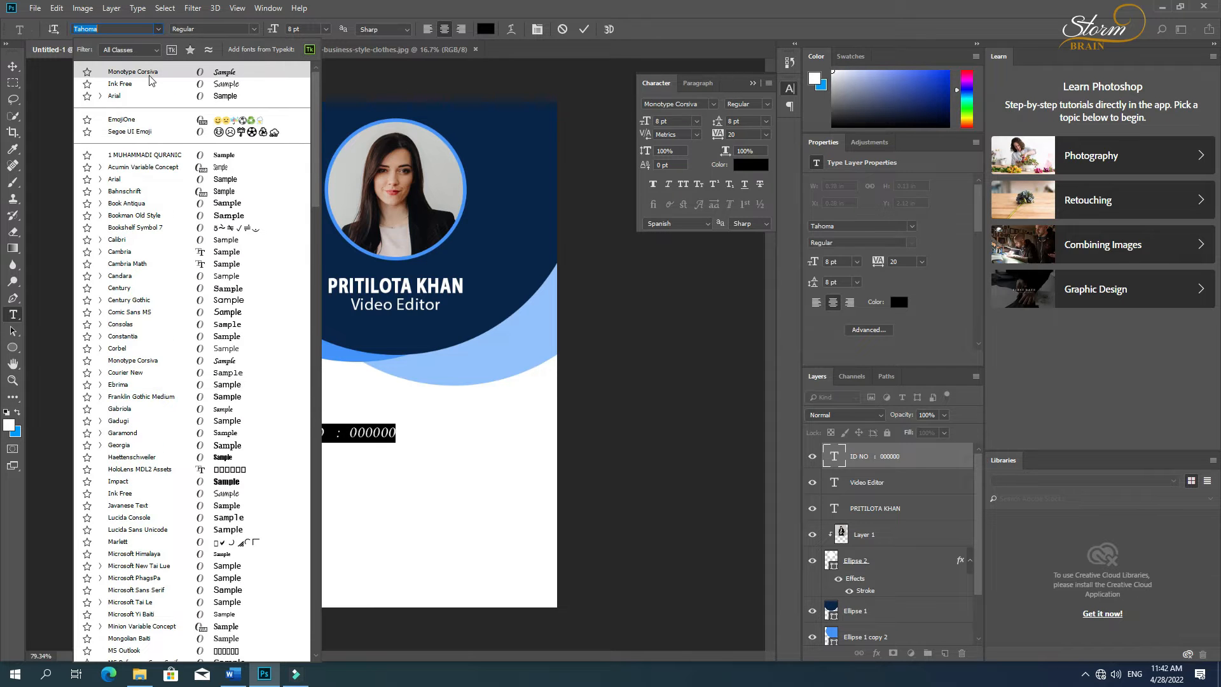
{"action": "left_click", "coordinate": [132, 181]}
{"action": "left_click", "coordinate": [13, 66]}
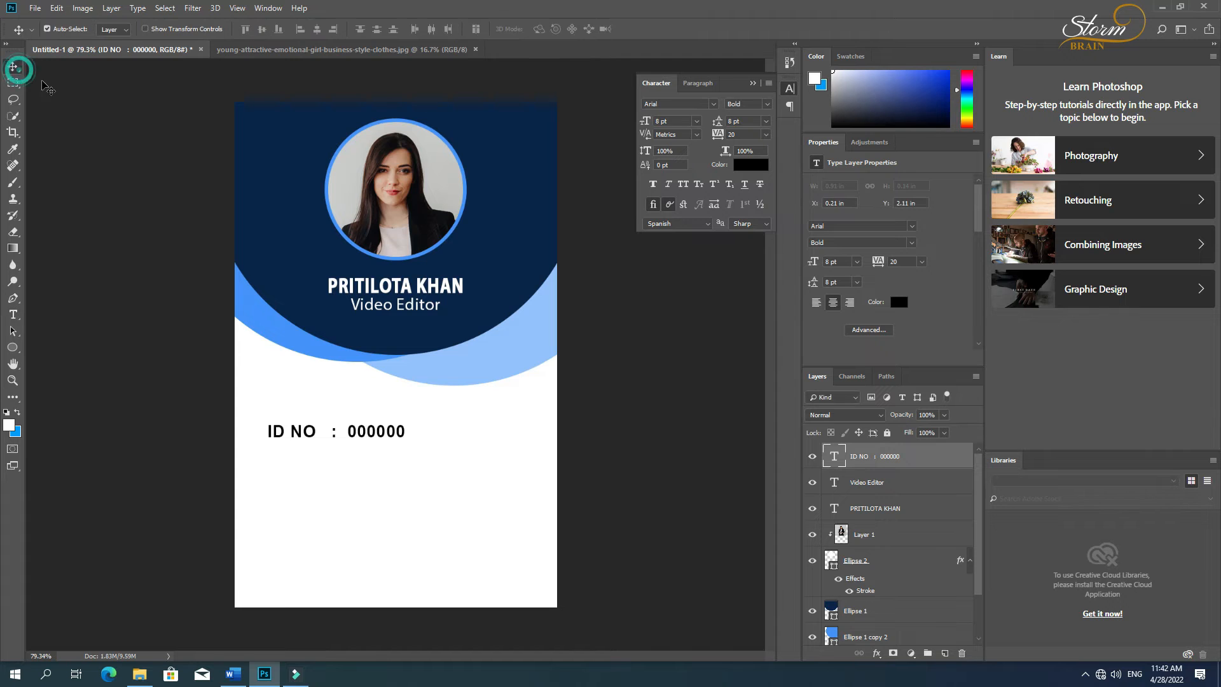
Step: Duplicate the ID NO line directly beneath the original, left-align the copy's text and restore its place under the original
{"action": "mouse_move", "coordinate": [306, 433]}
{"action": "left_mouse_down"}
{"action": "mouse_move", "coordinate": [327, 427]}
{"action": "mouse_move", "coordinate": [322, 449]}
{"action": "left_mouse_up"}
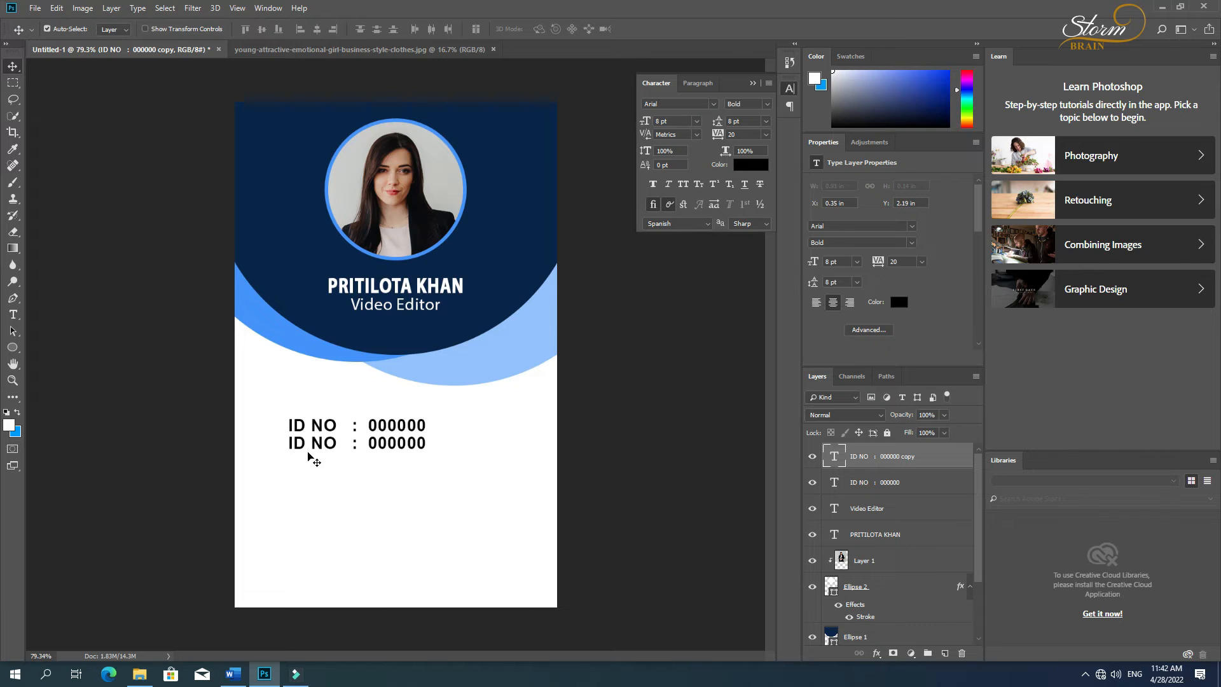
{"action": "key", "text": "t"}
{"action": "left_click", "coordinate": [428, 29]}
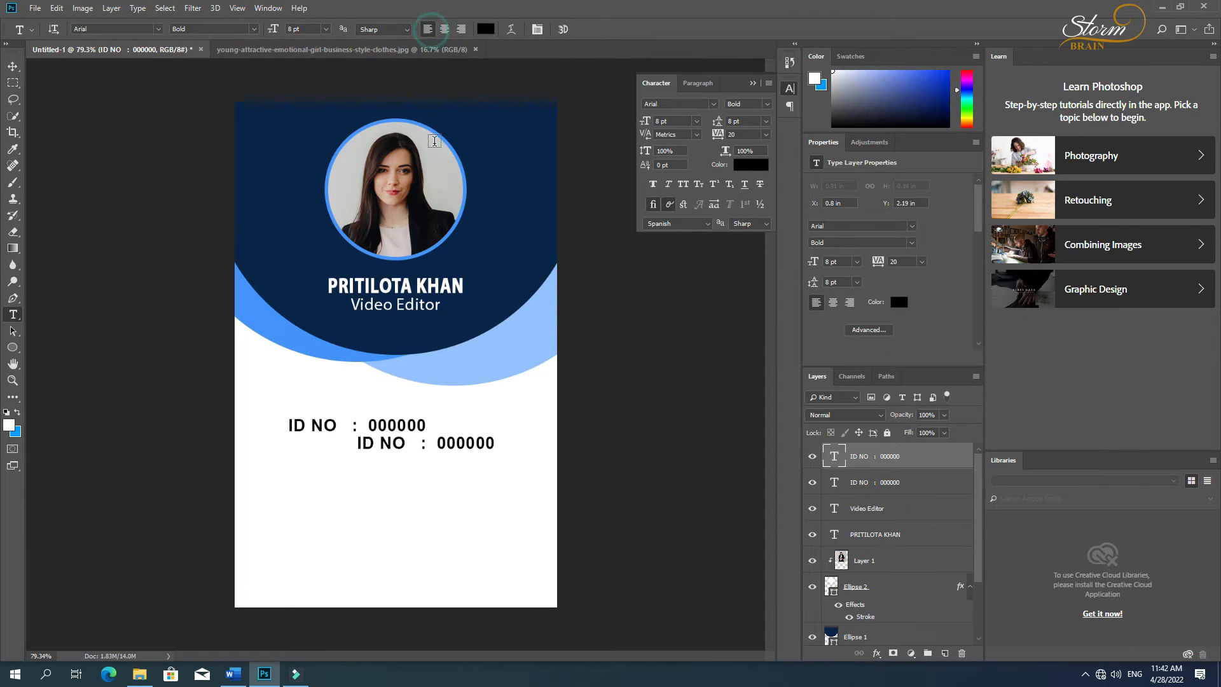
{"action": "key", "text": "v"}
{"action": "left_click_drag", "start_coordinate": [388, 445], "coordinate": [326, 448]}
Step: Align the left edges of the two ID NO lines
{"action": "left_click", "coordinate": [300, 429], "text": "shift"}
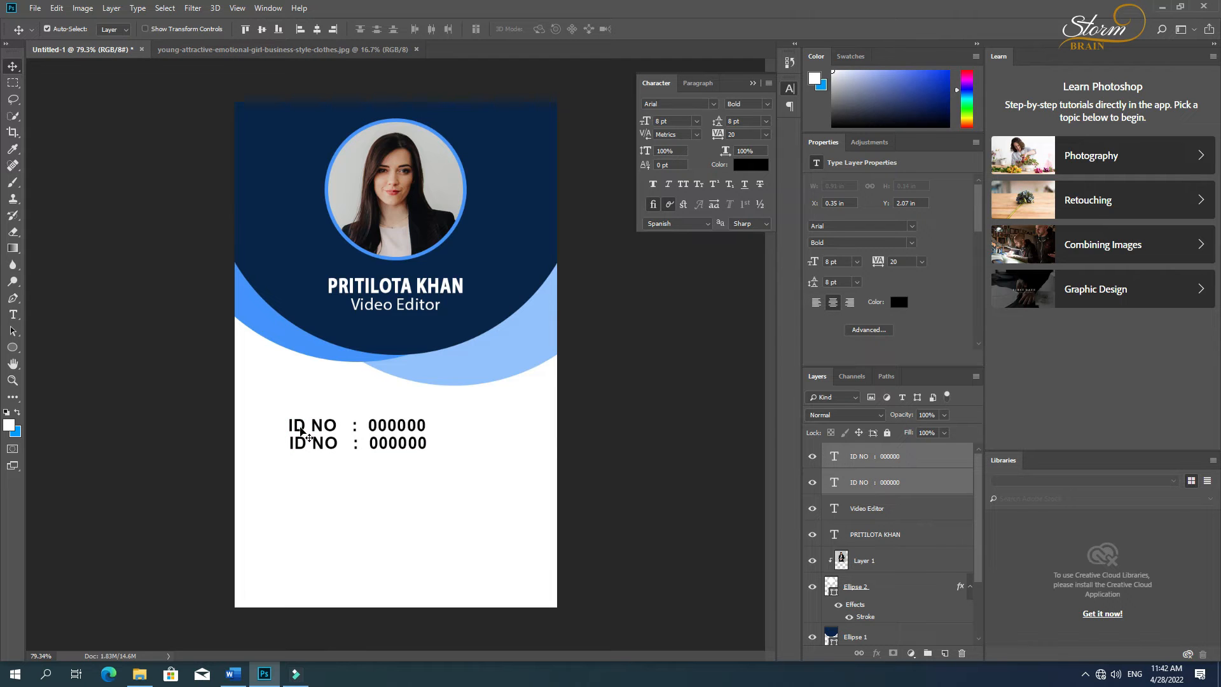
{"action": "left_click", "coordinate": [300, 28]}
{"action": "left_click", "coordinate": [373, 483]}
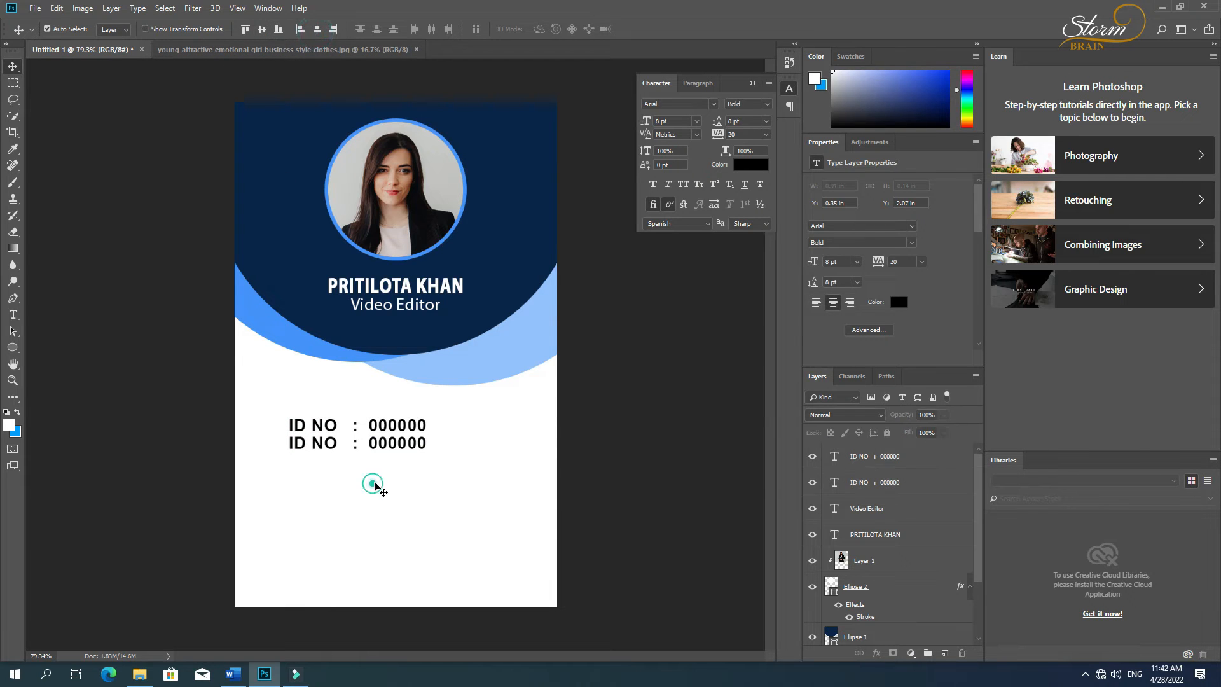
Step: Replace the "ID NO" label in the lower of the two lines with "Deot" and space its colon under the one above
{"action": "key", "text": "t"}
{"action": "left_click_drag", "start_coordinate": [289, 443], "coordinate": [338, 444]}
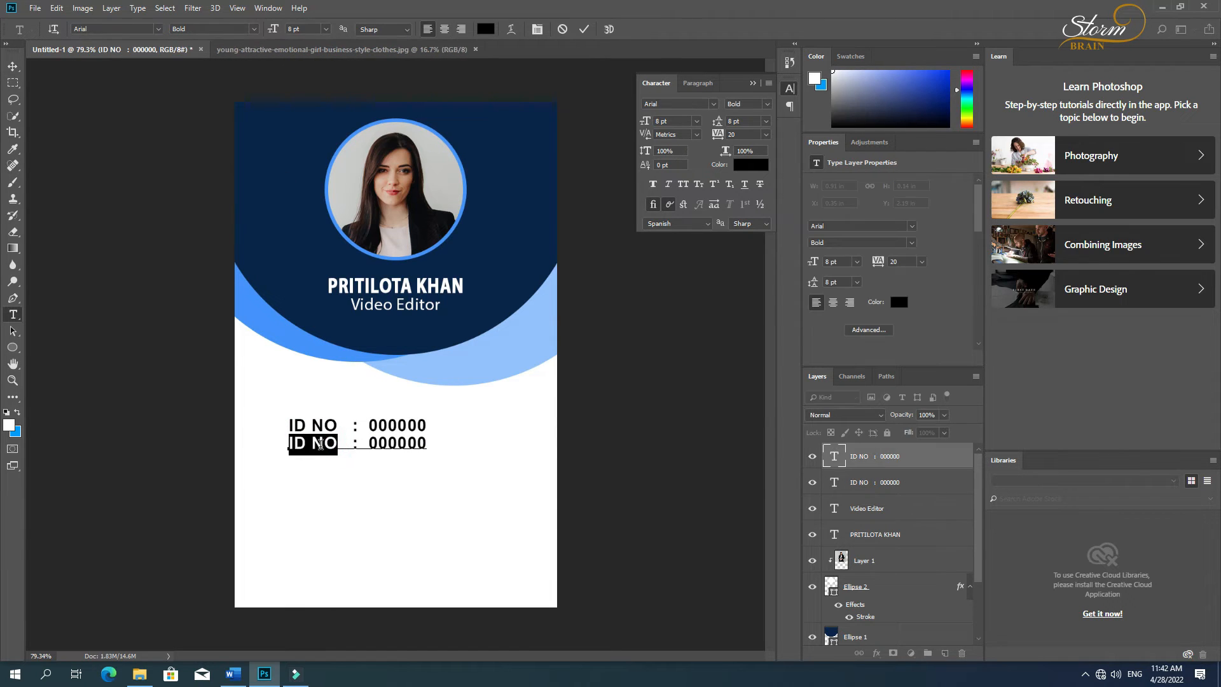
{"action": "type", "text": "Deo"}
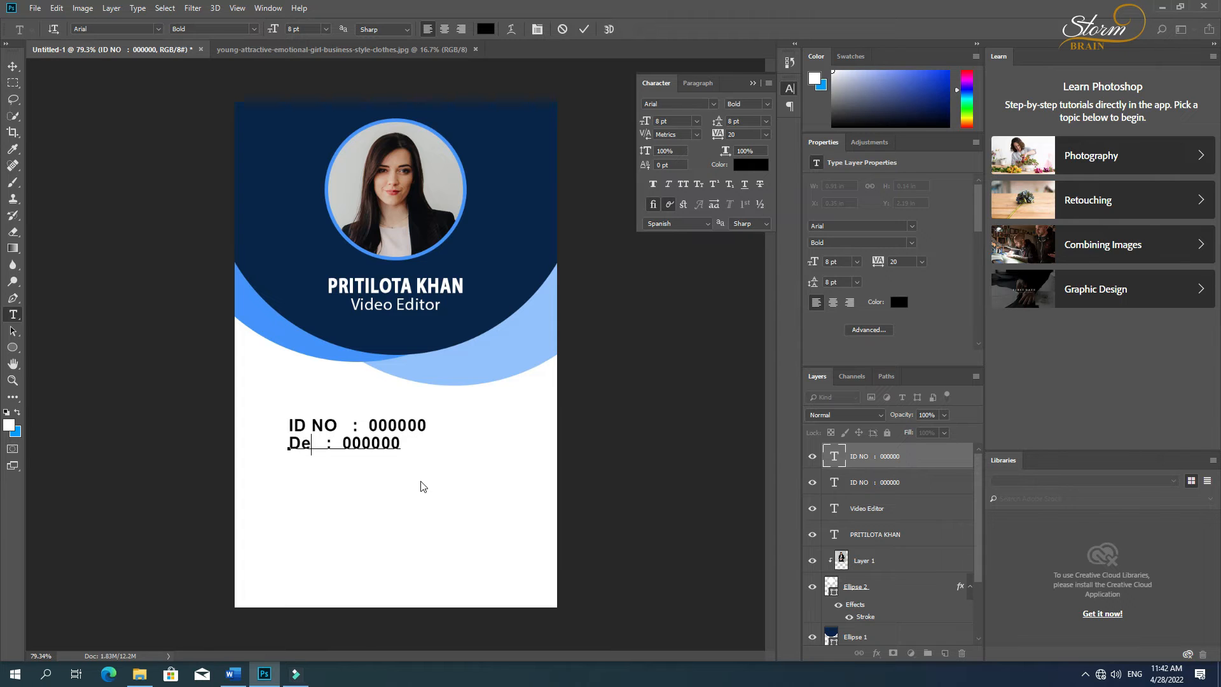
{"action": "type", "text": "t"}
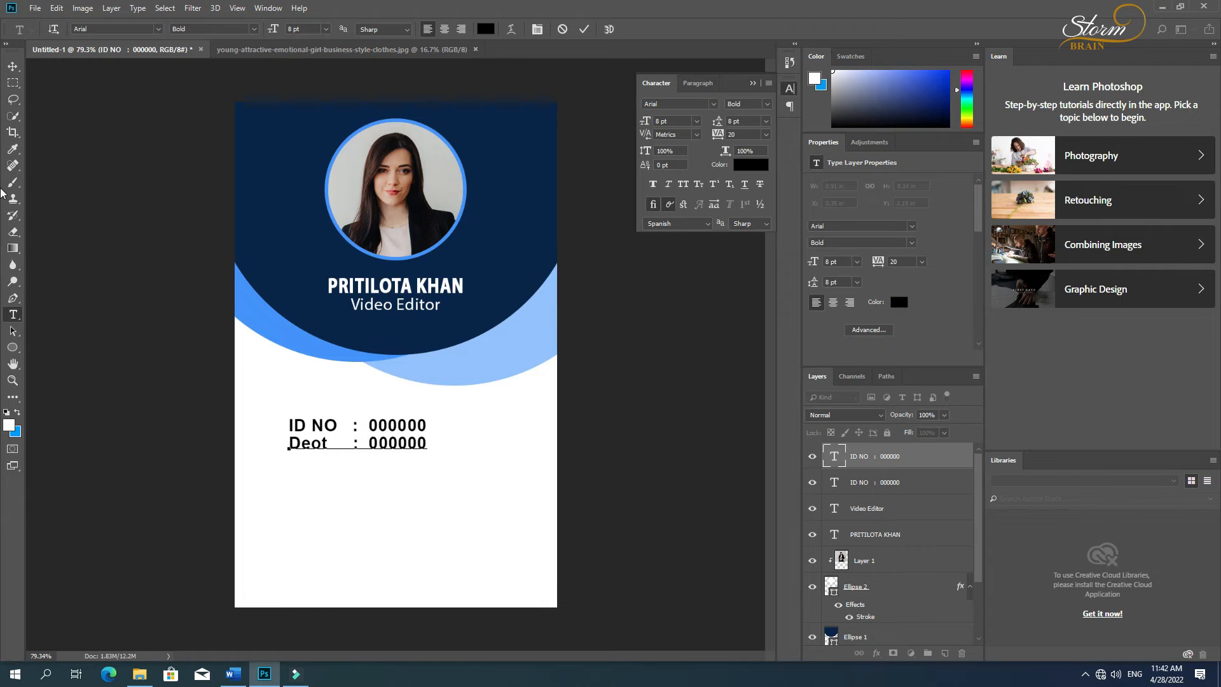
{"action": "left_click", "coordinate": [9, 64]}
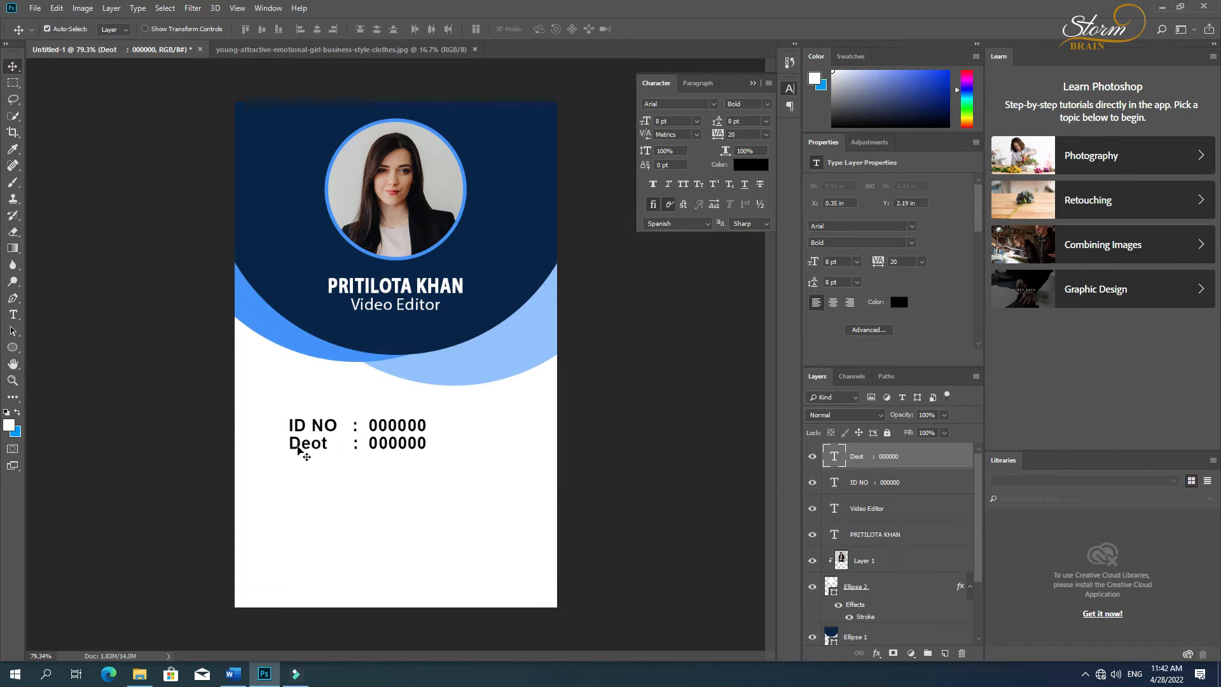
Step: Duplicate the Deot line directly beneath the original, relabel the copy "Email" and tighten the spacing before its colon
{"action": "mouse_move", "coordinate": [298, 446]}
{"action": "left_mouse_down"}
{"action": "mouse_move", "coordinate": [308, 461]}
{"action": "mouse_move", "coordinate": [281, 462]}
{"action": "left_mouse_up"}
{"action": "key", "text": "t"}
{"action": "type", "text": "Email   :  000000"}
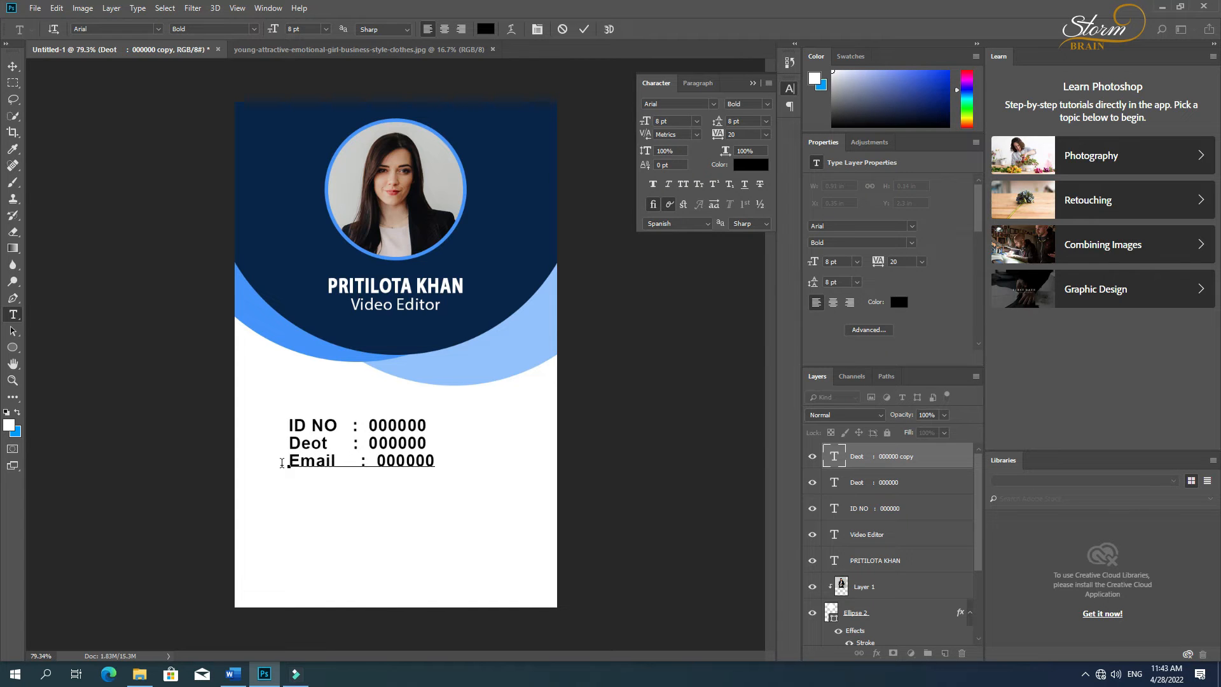
{"action": "key", "text": "BackSpace"}
{"action": "key", "text": "BackSpace"}
{"action": "key", "text": "BackSpace"}
{"action": "left_click", "coordinate": [12, 66]}
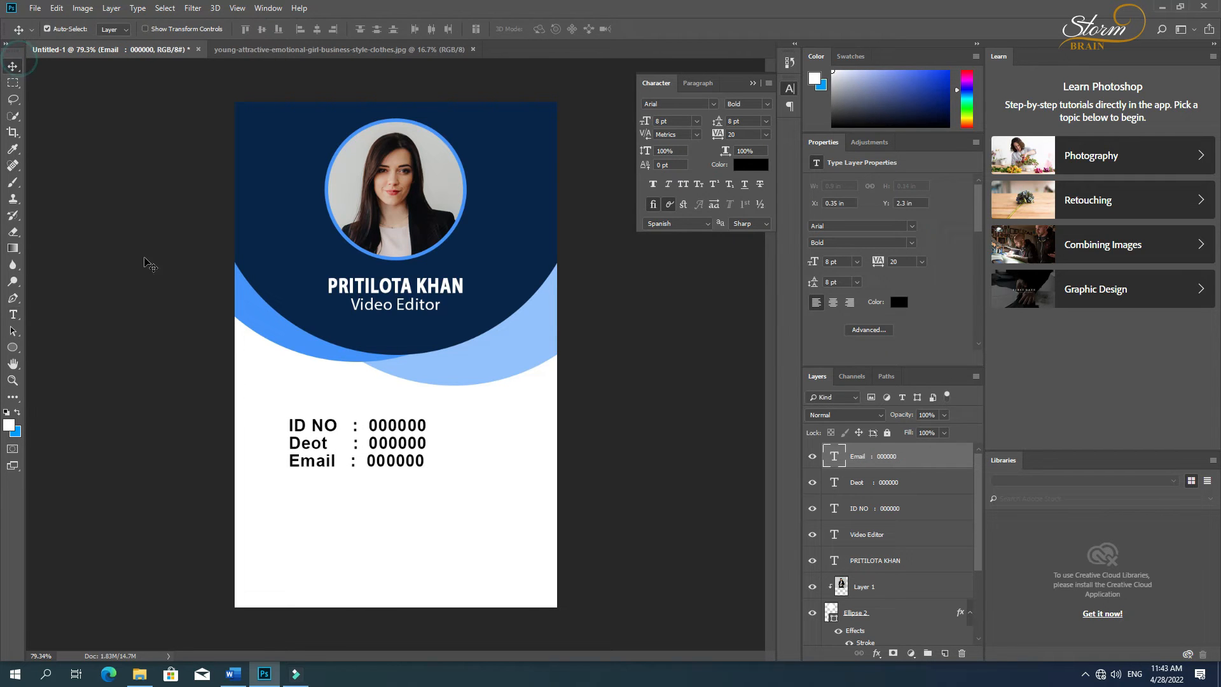
Step: Nudge the Email line and align the ID NO, Deot and Email lines on their horizontal centers
{"action": "left_click_drag", "start_coordinate": [306, 463], "coordinate": [308, 466]}
{"action": "left_click", "coordinate": [304, 442], "text": "shift"}
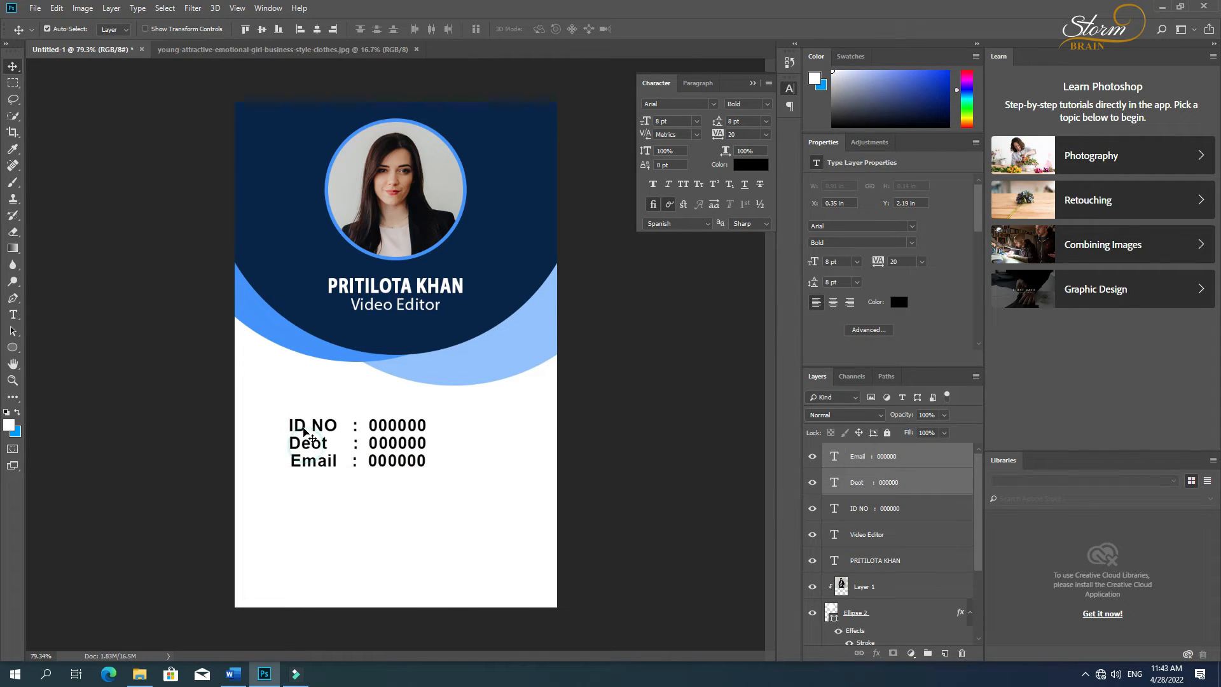
{"action": "left_click", "coordinate": [301, 425], "text": "shift"}
{"action": "left_click", "coordinate": [316, 29]}
{"action": "left_click", "coordinate": [354, 503]}
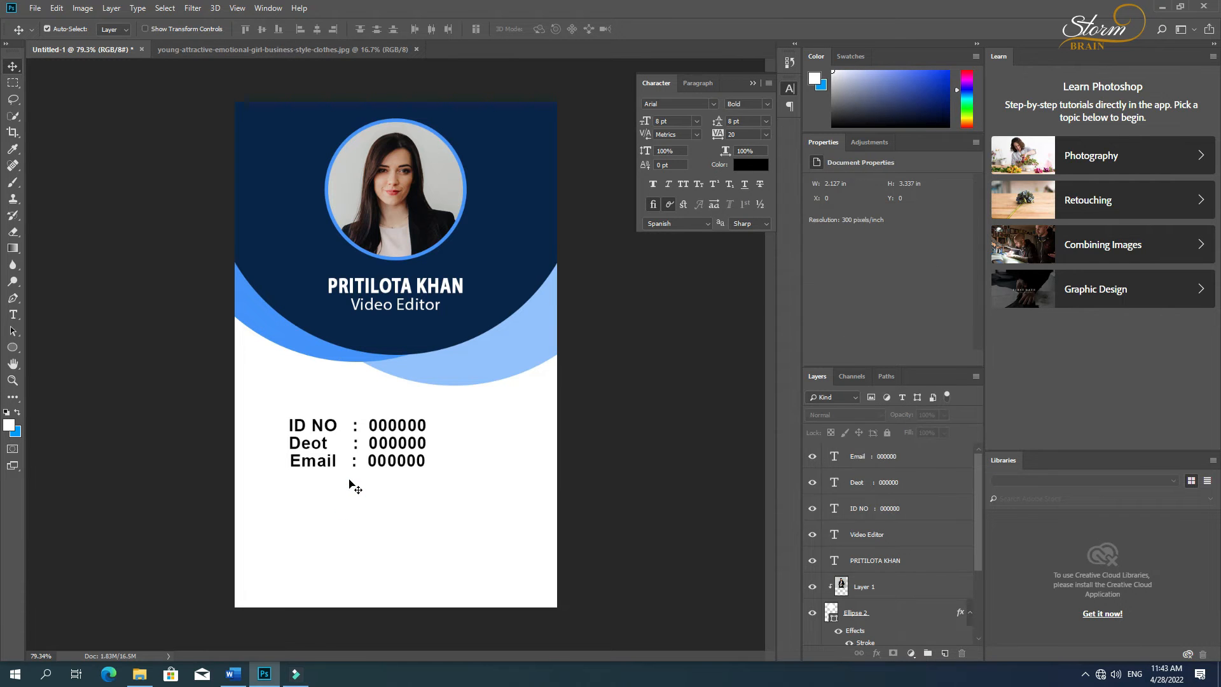
Step: Try an extra space before the colon in the Email line and remove it again
{"action": "key", "text": "t"}
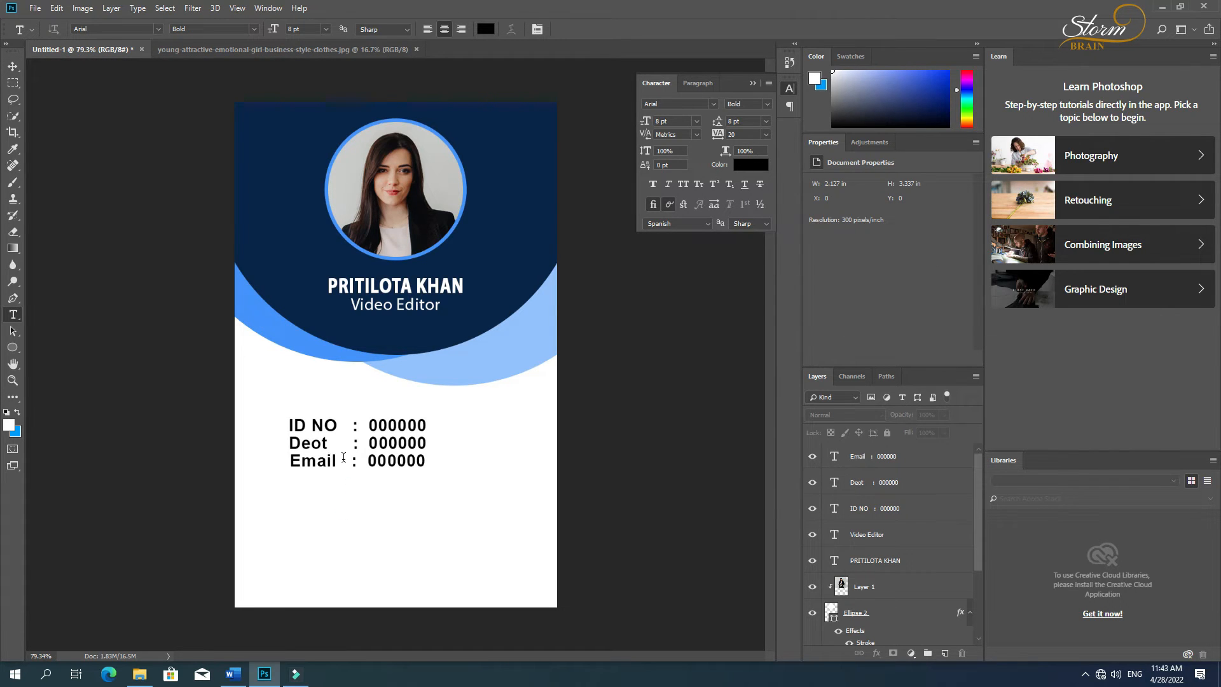
{"action": "left_click", "coordinate": [343, 457]}
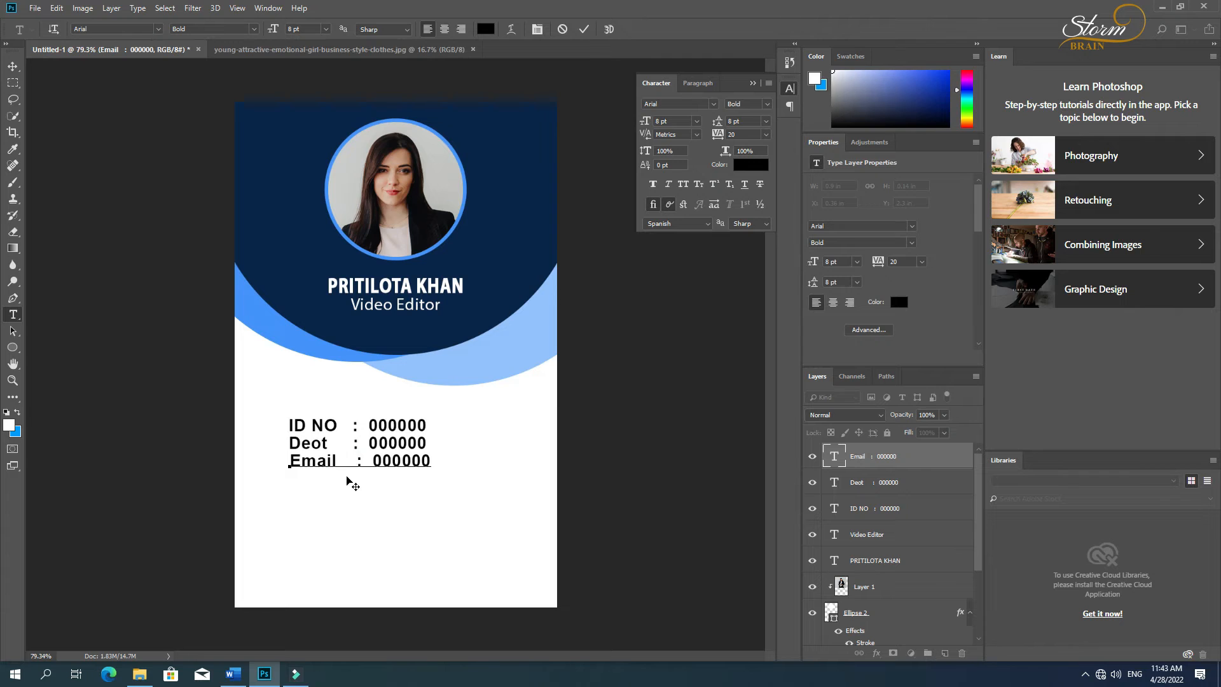
{"action": "key", "text": "BackSpace"}
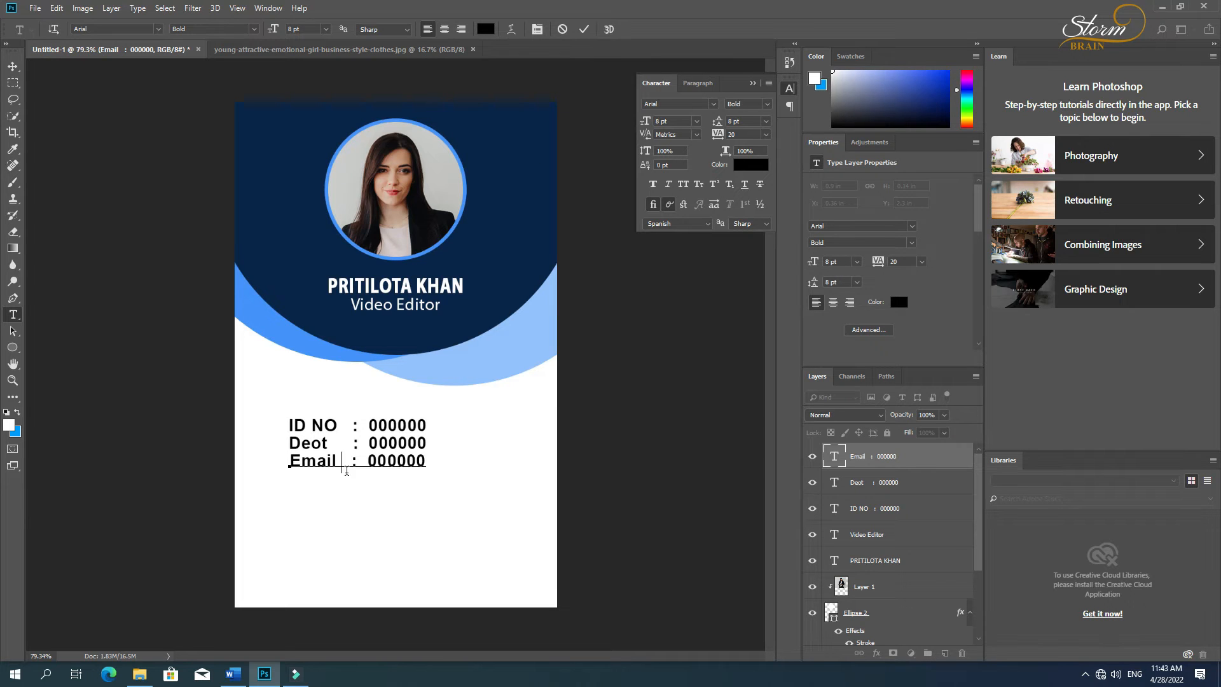
{"action": "left_click", "coordinate": [12, 66]}
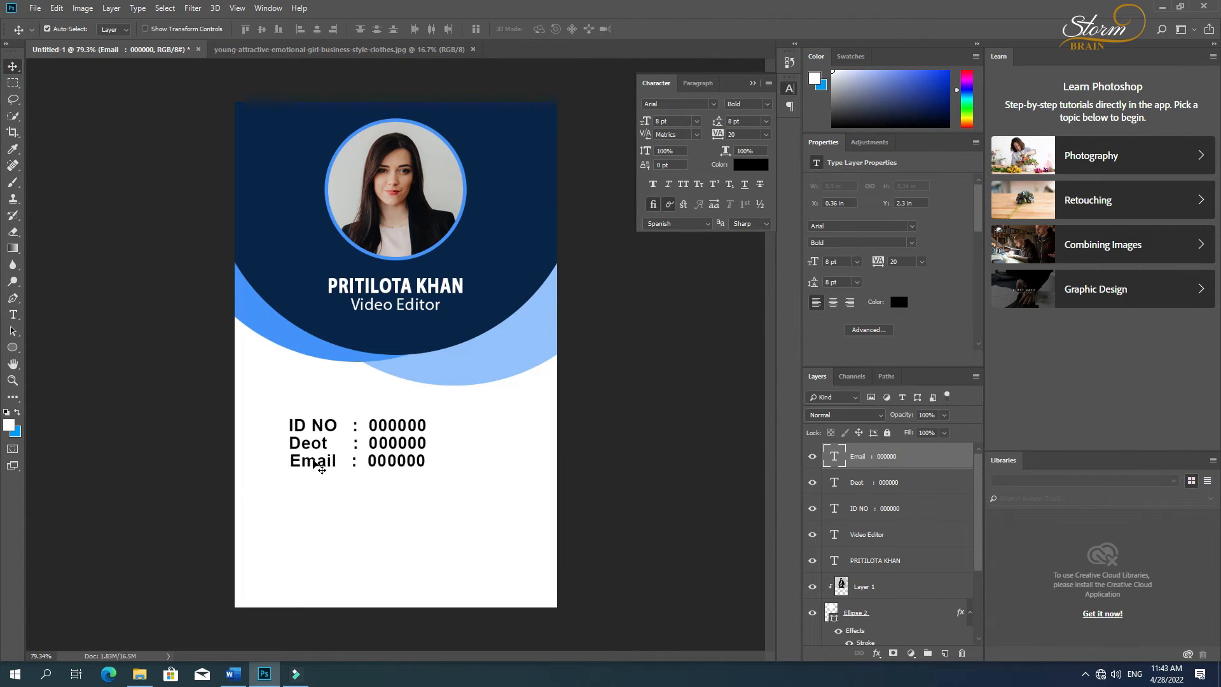
Step: Duplicate the Email line directly beneath the original and replace the copy's whole text with "Phone"
{"action": "mouse_move", "coordinate": [307, 465]}
{"action": "left_mouse_down"}
{"action": "mouse_move", "coordinate": [312, 495]}
{"action": "mouse_move", "coordinate": [307, 482]}
{"action": "left_mouse_up"}
{"action": "key", "text": "t"}
{"action": "left_click", "coordinate": [307, 480]}
{"action": "key", "text": "ctrl+a"}
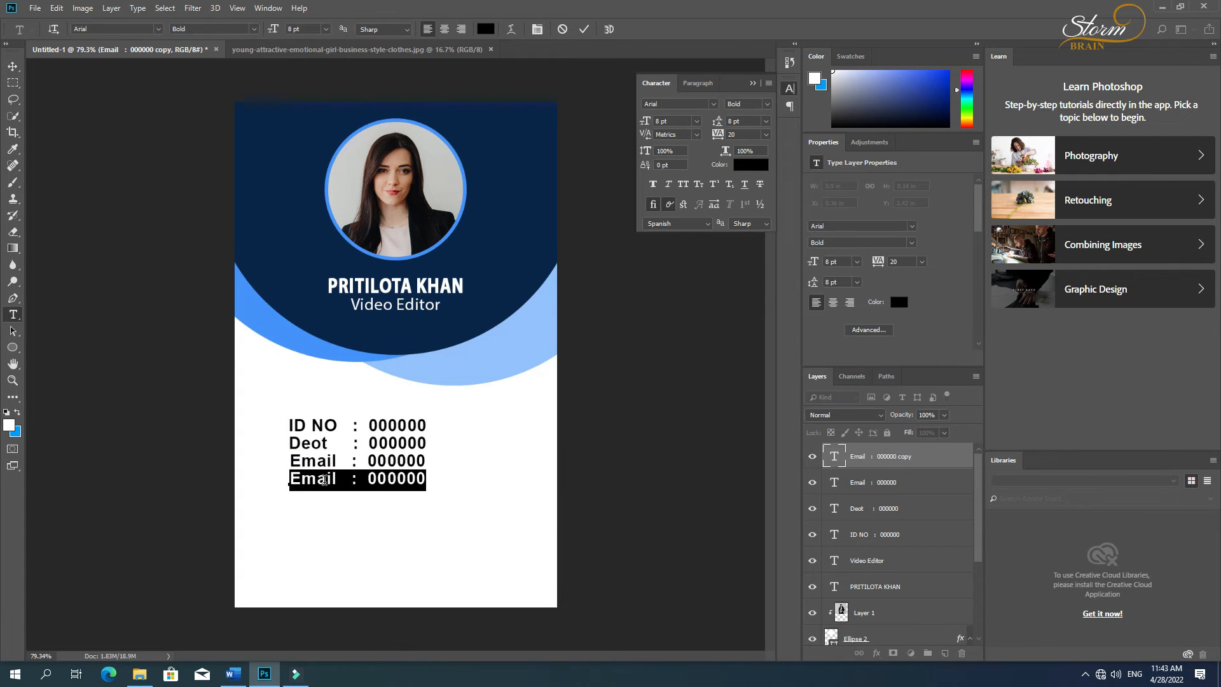
{"action": "type", "text": "P"}
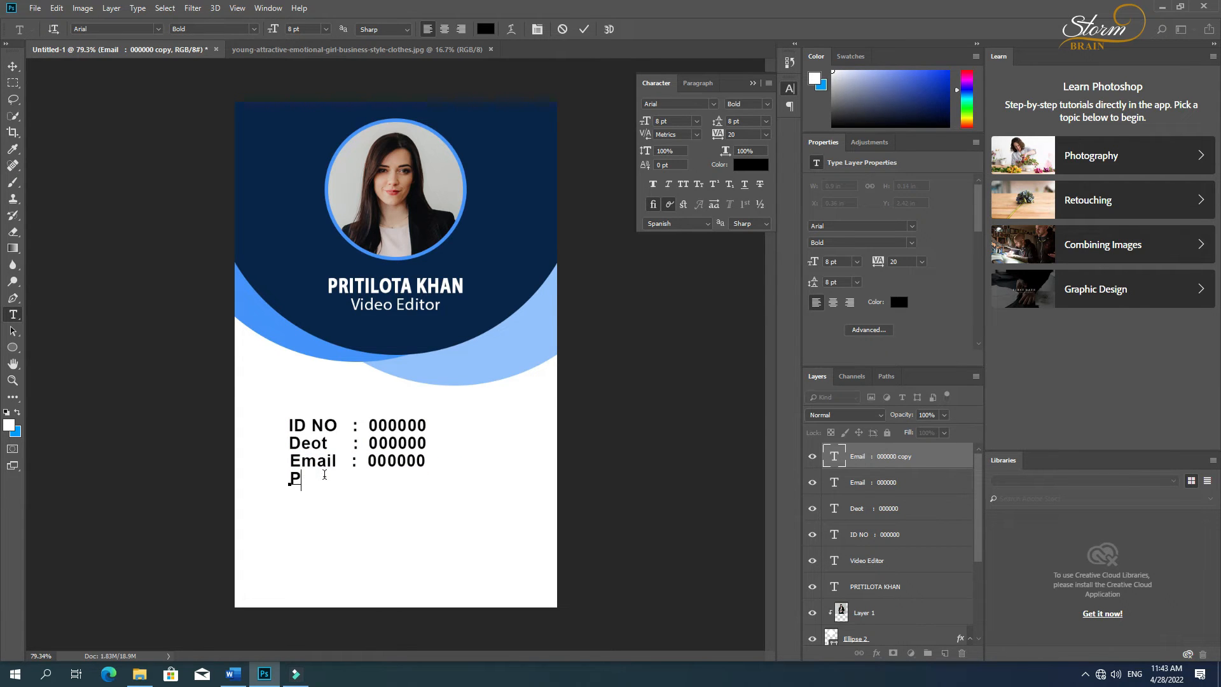
{"action": "type", "text": "hone"}
Step: Complete the Phone line with a colon and a hyphenated placeholder phone number
{"action": "type", "text": "1213"}
{"action": "type", "text": "-"}
{"action": "key", "text": "BackSpace"}
{"action": "key", "text": "BackSpace"}
{"action": "key", "text": "BackSpace"}
{"action": "type", "text": "3-456-789-"}
{"action": "key", "text": "BackSpace"}
{"action": "type", "text": "t"}
{"action": "key", "text": "BackSpace"}
{"action": "key", "text": "ctrl+Return"}
Step: Replace the zeros in the Email line with a placeholder e-mail address
{"action": "left_click", "coordinate": [399, 462]}
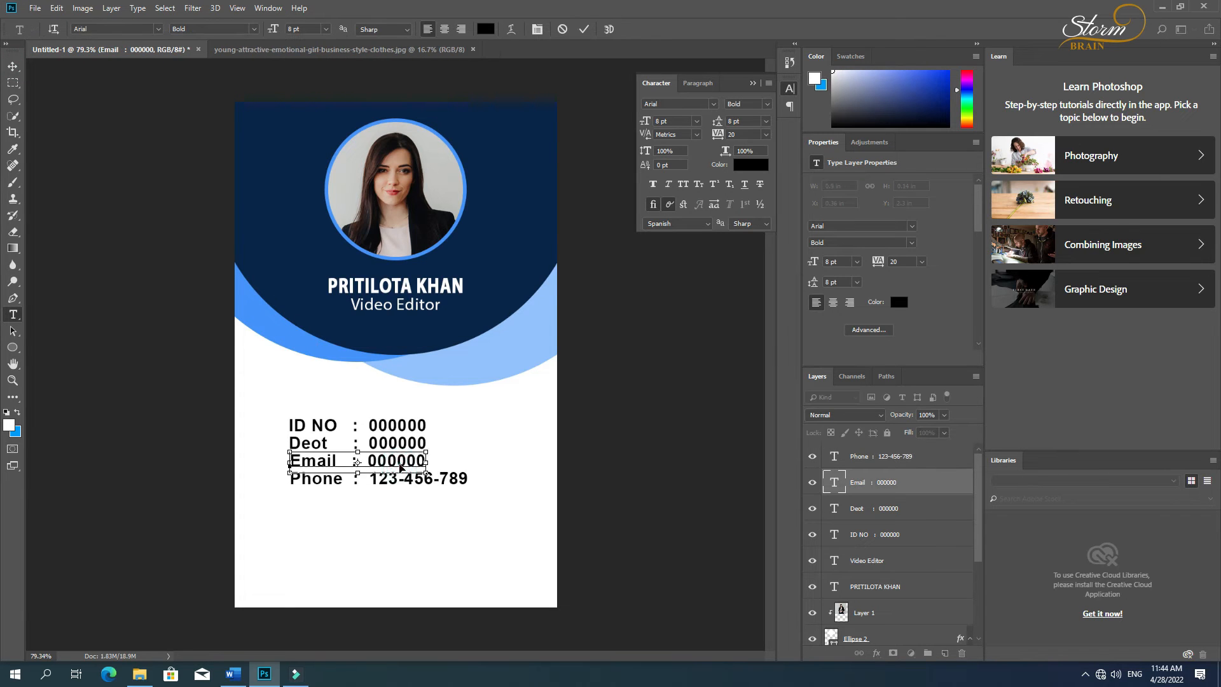
{"action": "double_click", "coordinate": [399, 460]}
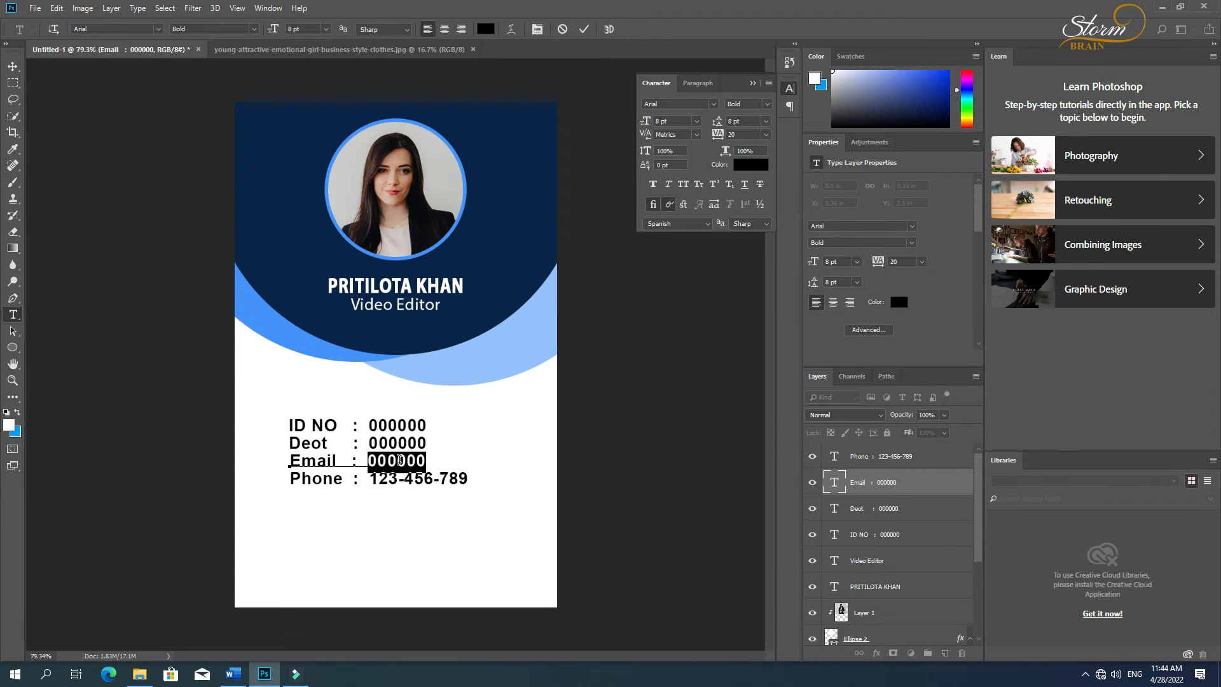
{"action": "type", "text": "Yor"}
{"action": "key", "text": "BackSpace"}
{"action": "key", "text": "BackSpace"}
{"action": "type", "text": "our"}
{"action": "type", "text": "email"}
{"action": "key", "text": "BackSpace"}
{"action": "key", "text": "BackSpace"}
{"action": "key", "text": "BackSpace"}
{"action": "key", "text": "BackSpace"}
{"action": "key", "text": "BackSpace"}
{"action": "type", "text": "gma"}
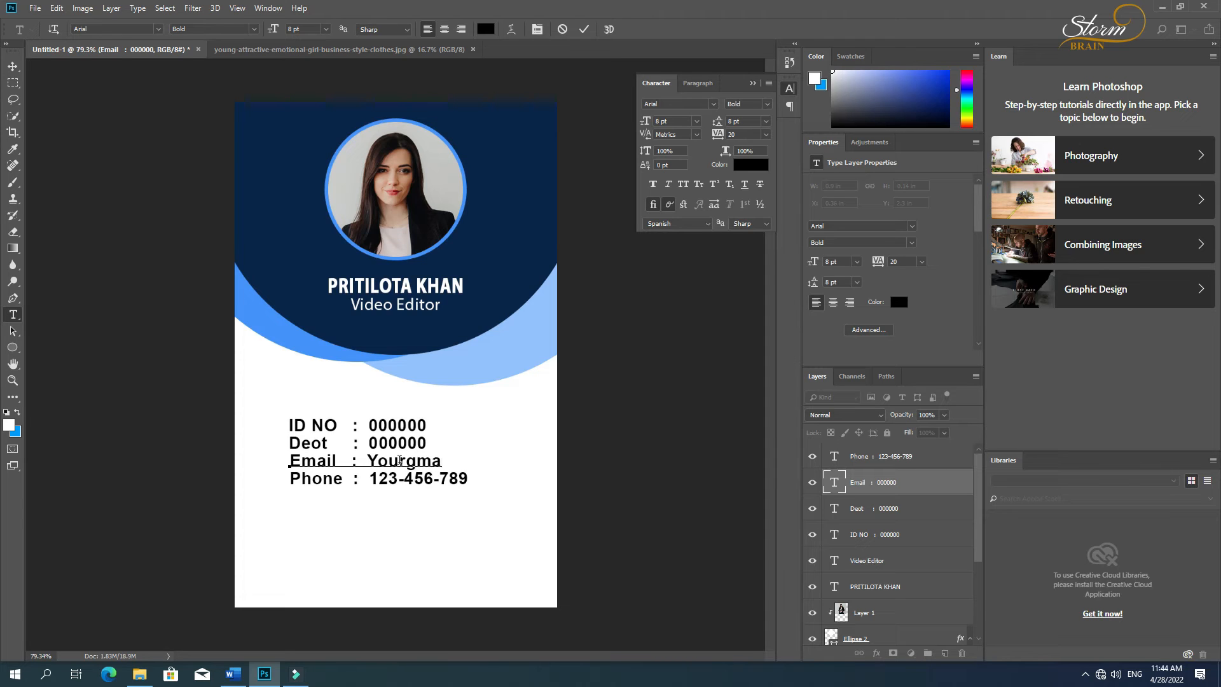
{"action": "type", "text": "il@gmail.com"}
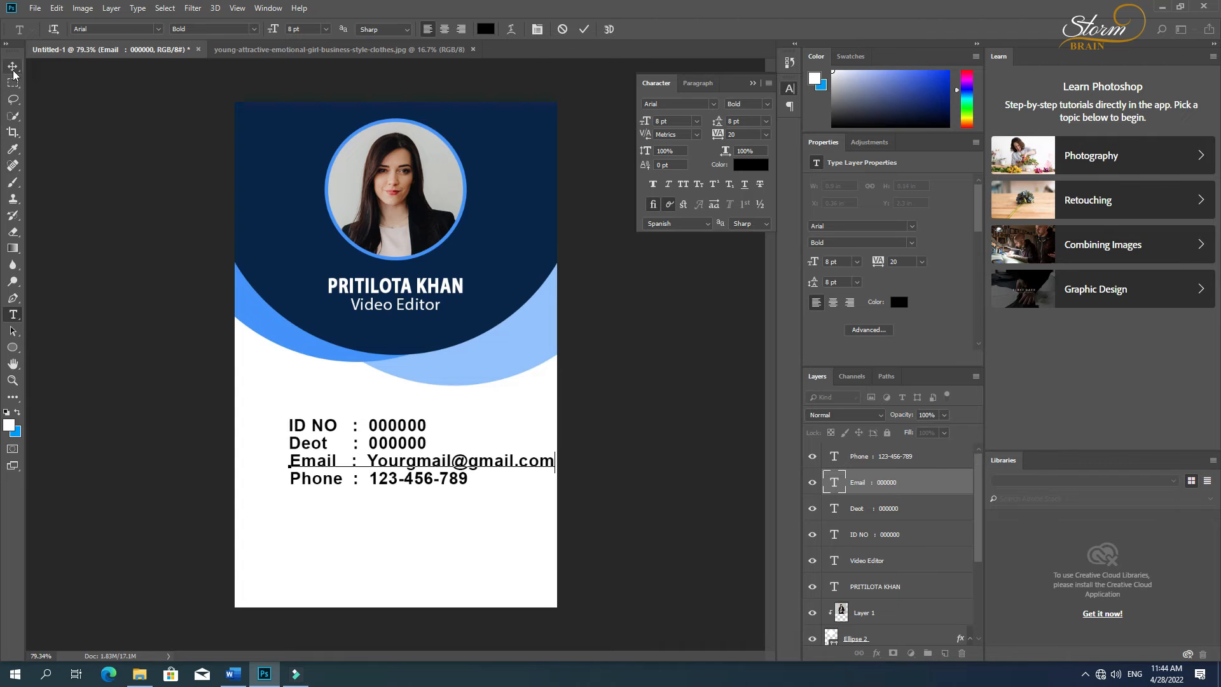
{"action": "left_click", "coordinate": [14, 71]}
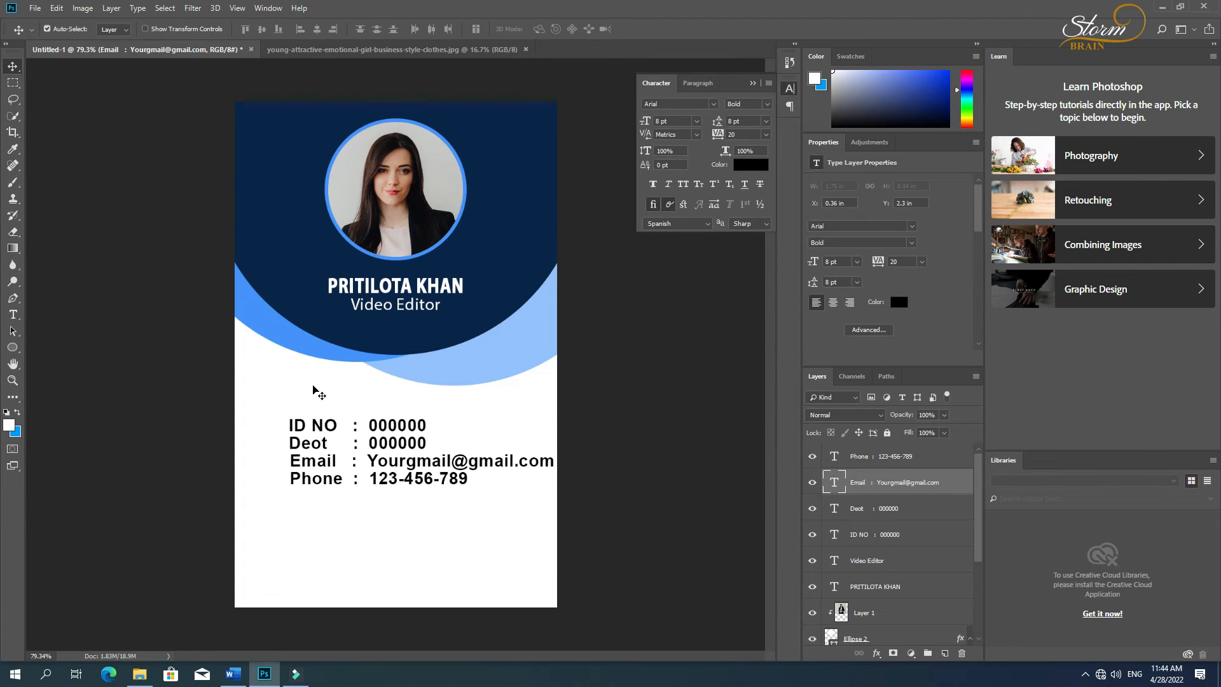
Step: Replace the zeros in the Deot line with "Design Team"
{"action": "key", "text": "t"}
{"action": "left_click", "coordinate": [399, 444]}
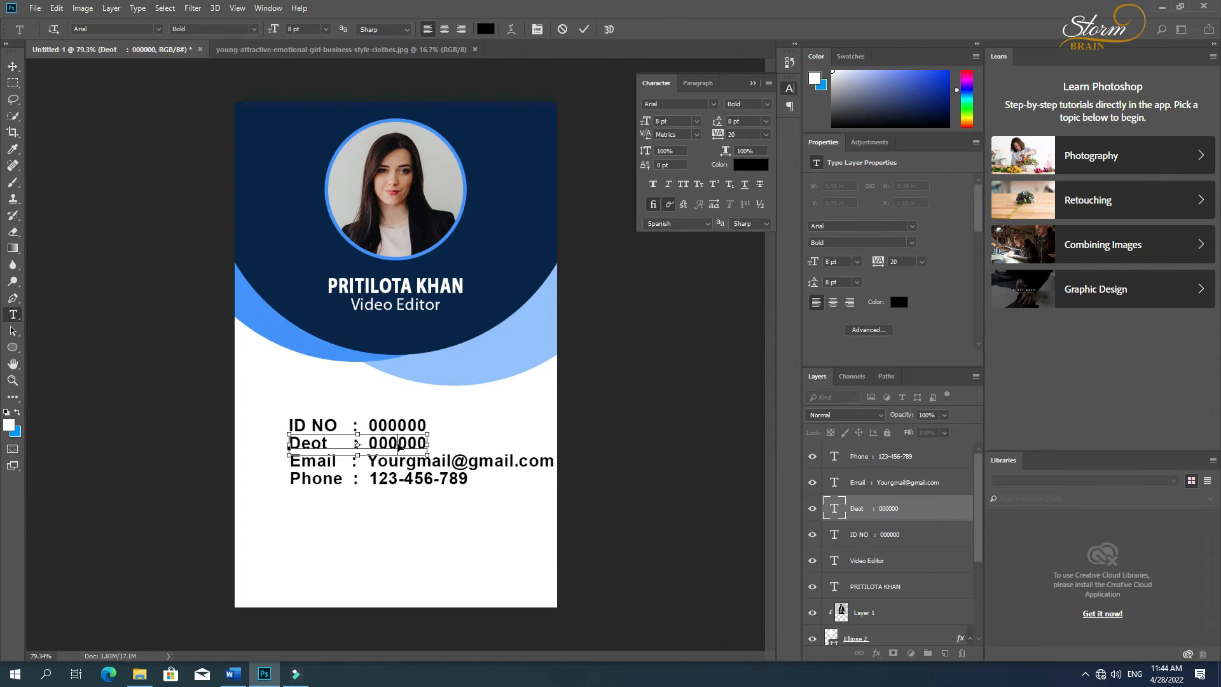
{"action": "double_click", "coordinate": [398, 443]}
{"action": "type", "text": "Desig"}
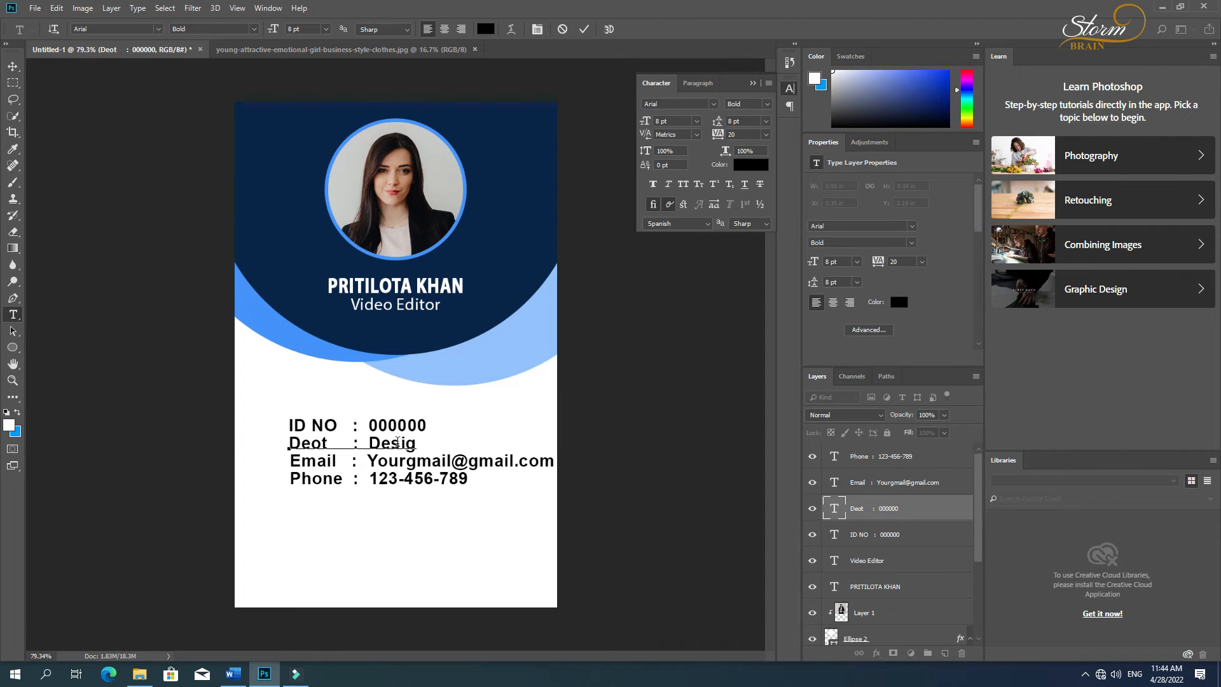
{"action": "type", "text": "n Team"}
{"action": "left_click", "coordinate": [13, 66]}
{"action": "key", "text": "t"}
{"action": "left_click", "coordinate": [401, 425]}
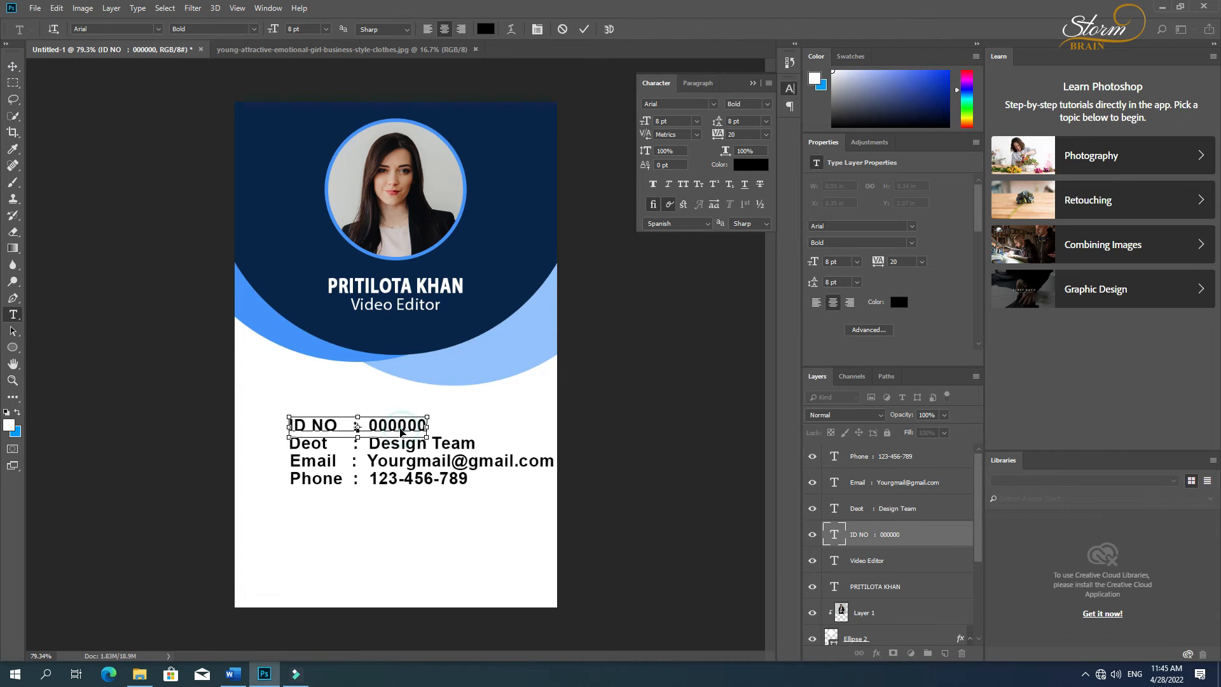
{"action": "left_click", "coordinate": [13, 66]}
Step: Try center and bottom alignment on the four detail lines, undo it, and shift the lines together slightly toward the card's left edge
{"action": "left_click", "coordinate": [379, 481], "text": "shift"}
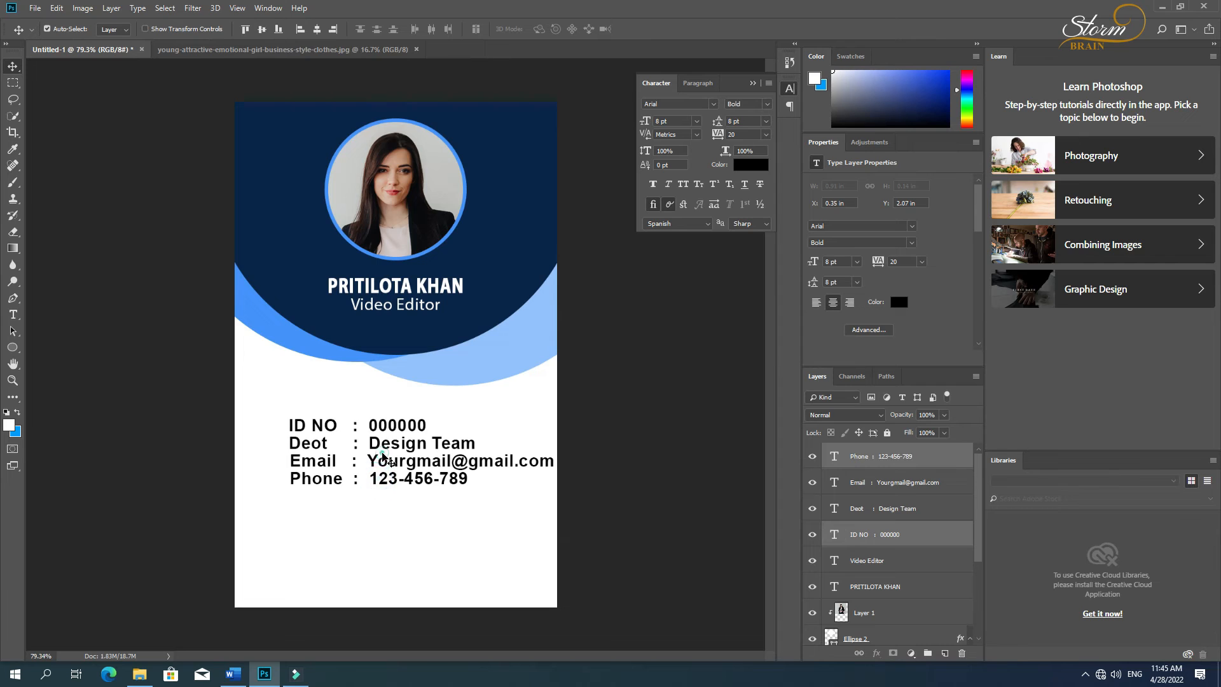
{"action": "left_click", "coordinate": [868, 534]}
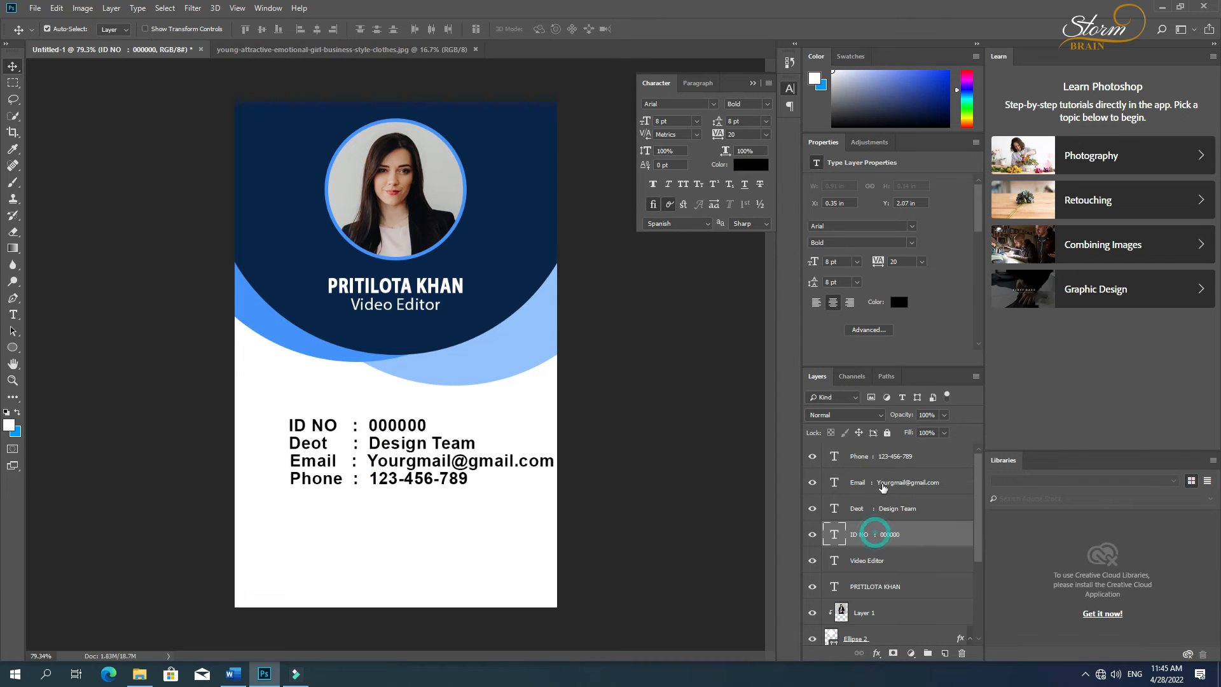
{"action": "left_click", "coordinate": [884, 459], "text": "shift"}
{"action": "left_click", "coordinate": [317, 30]}
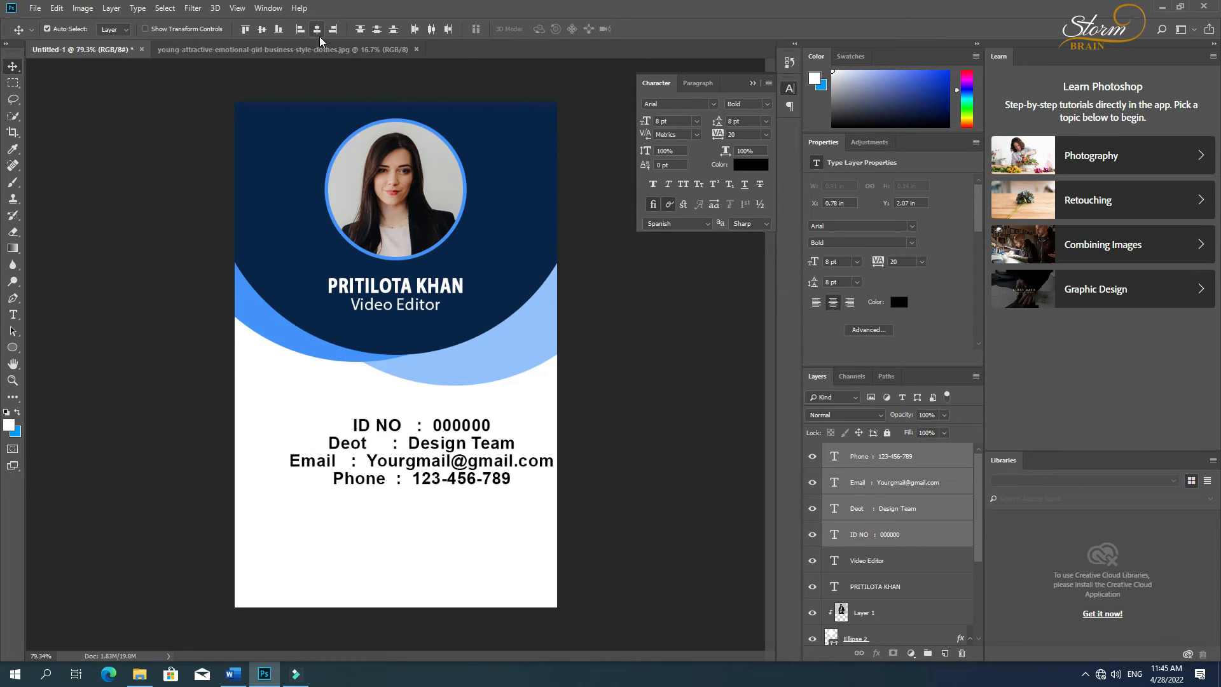
{"action": "left_click", "coordinate": [281, 28]}
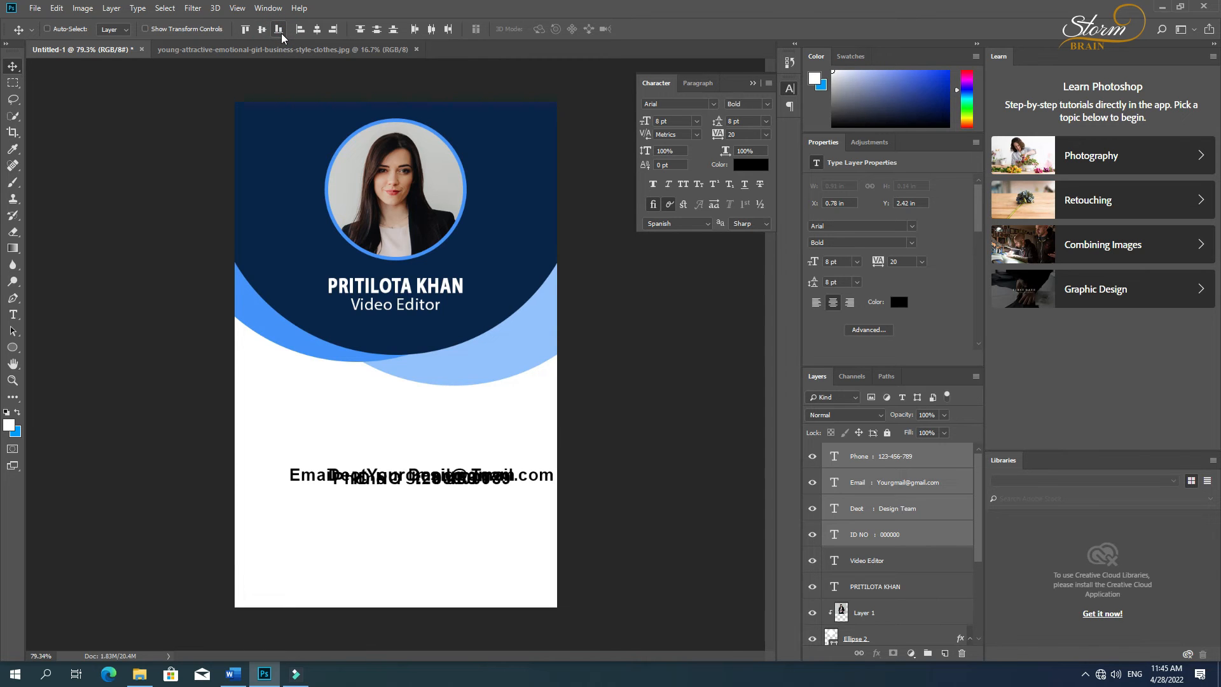
{"action": "key", "text": "ctrl+z"}
{"action": "left_click_drag", "start_coordinate": [341, 460], "coordinate": [320, 458]}
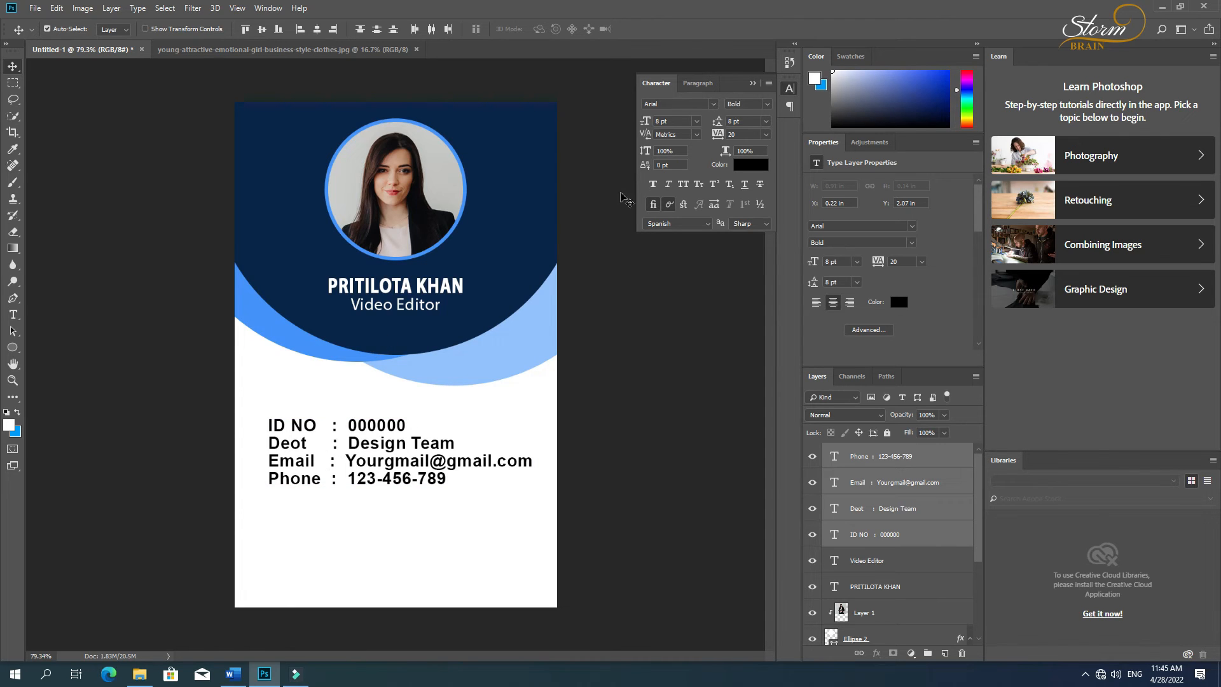
Step: Set the ID NO line's font style to Regular
{"action": "key", "text": "t"}
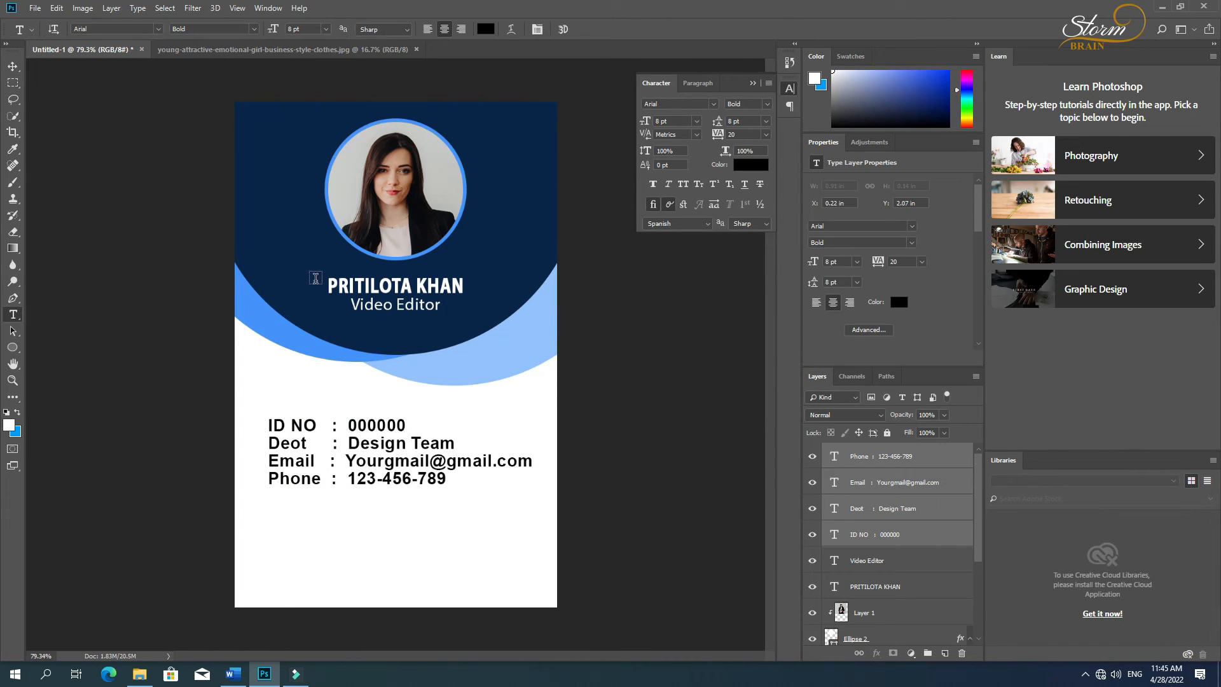
{"action": "triple_click", "coordinate": [341, 422]}
{"action": "left_click", "coordinate": [251, 31]}
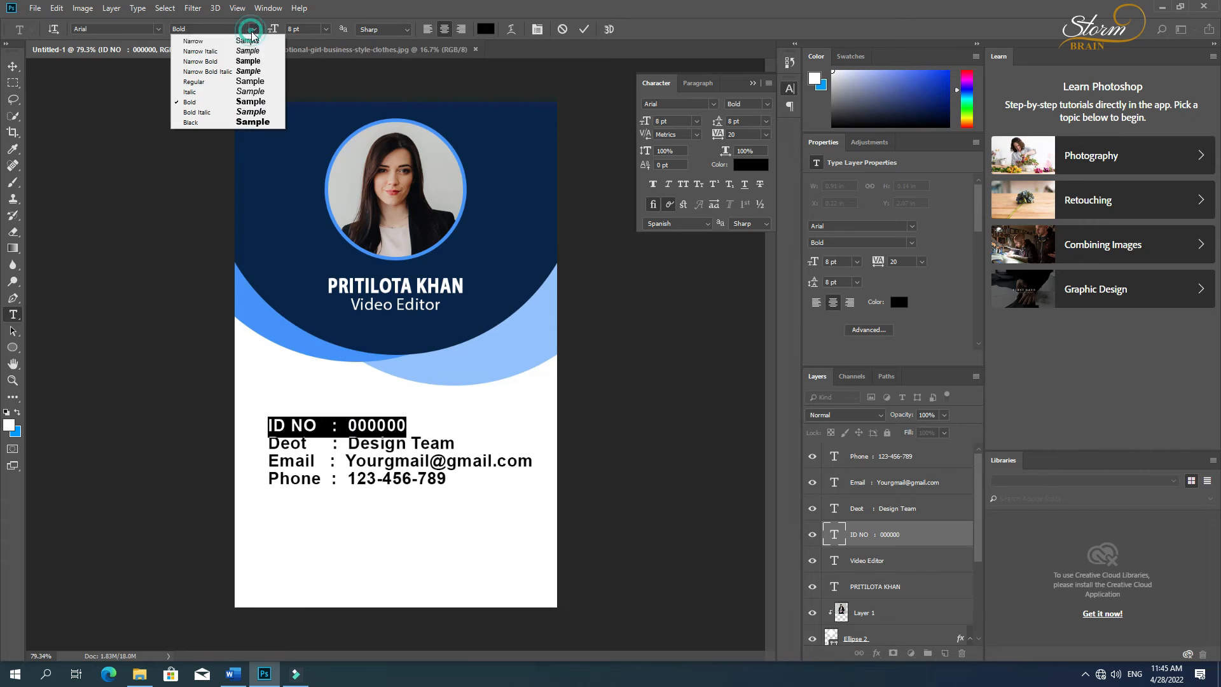
{"action": "left_click", "coordinate": [201, 84]}
{"action": "left_click", "coordinate": [13, 66]}
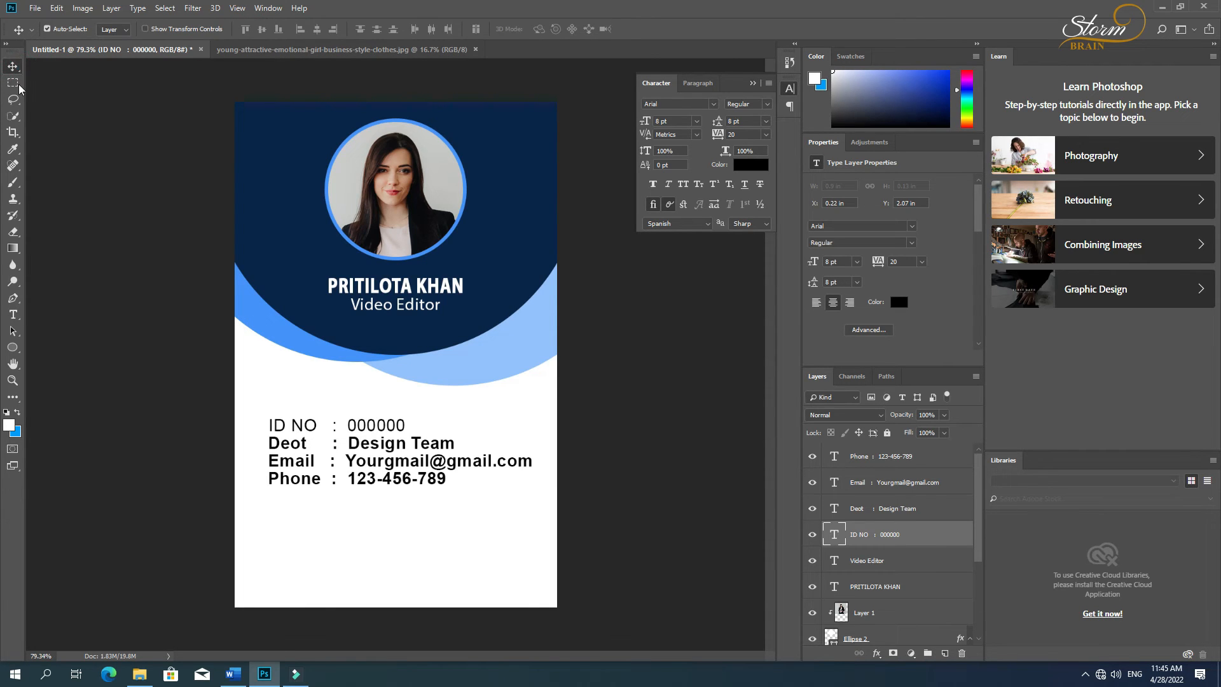
Step: Set the Deot line's font style to Regular
{"action": "key", "text": "t"}
{"action": "triple_click", "coordinate": [358, 443]}
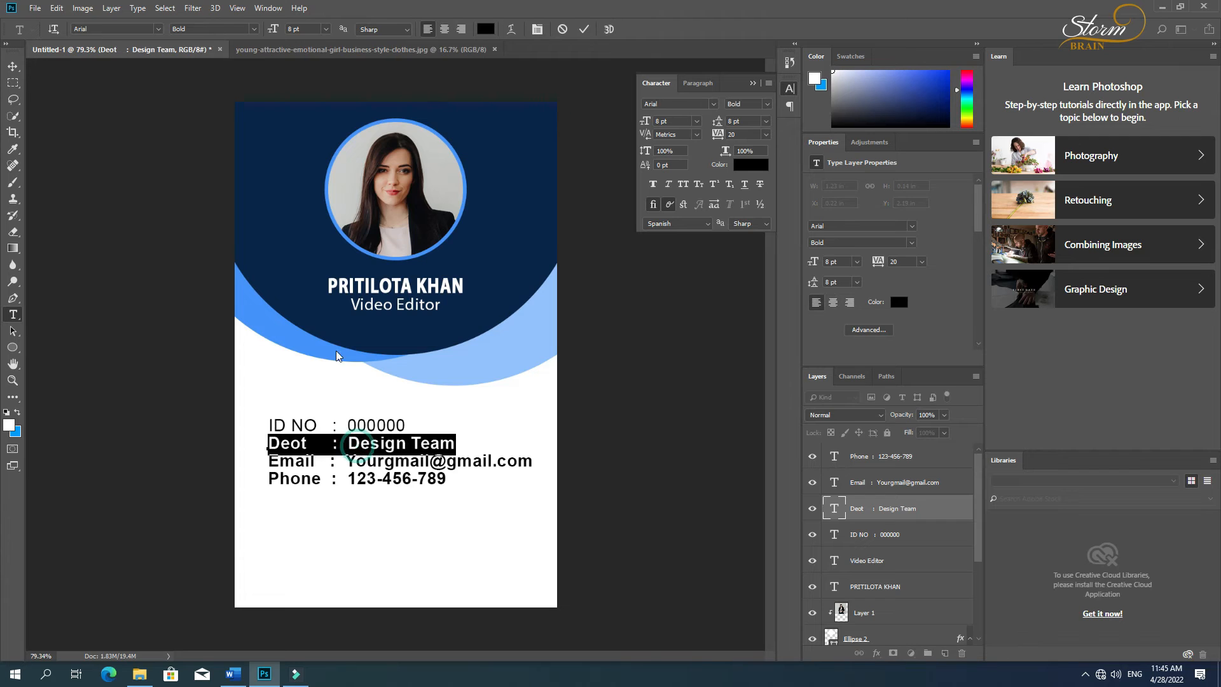
{"action": "left_click", "coordinate": [254, 28]}
{"action": "left_click", "coordinate": [194, 81]}
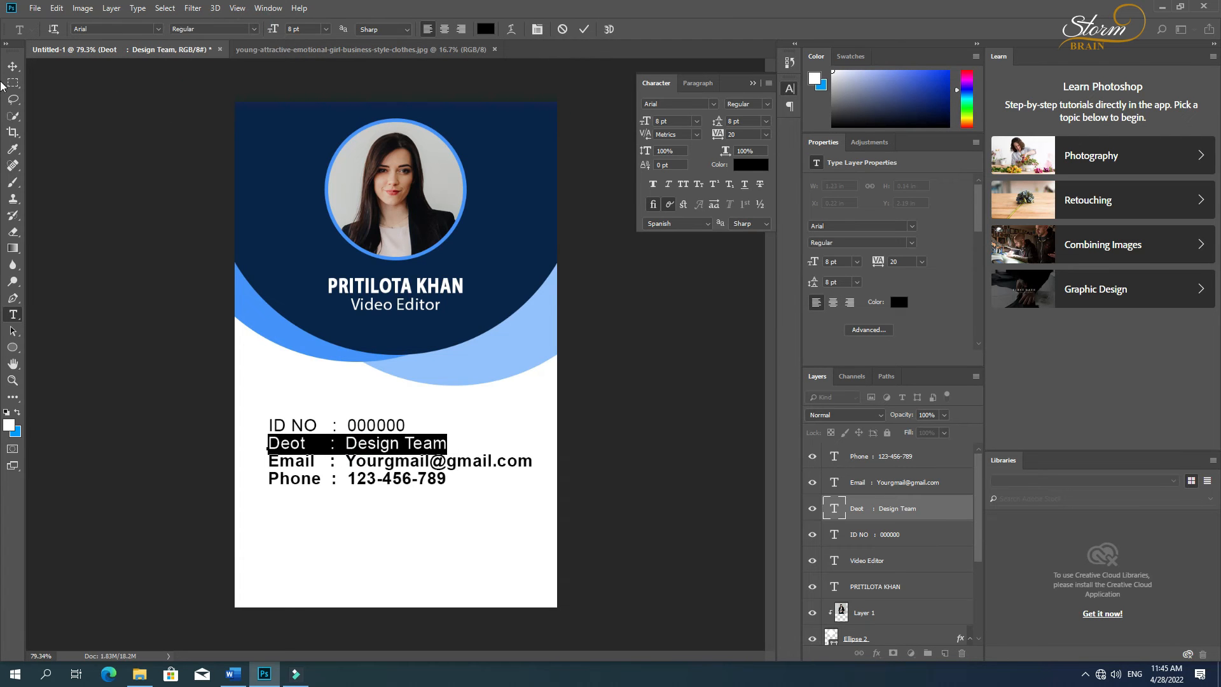
{"action": "left_click", "coordinate": [13, 67]}
Step: Set the Email line's font style to Regular
{"action": "key", "text": "t"}
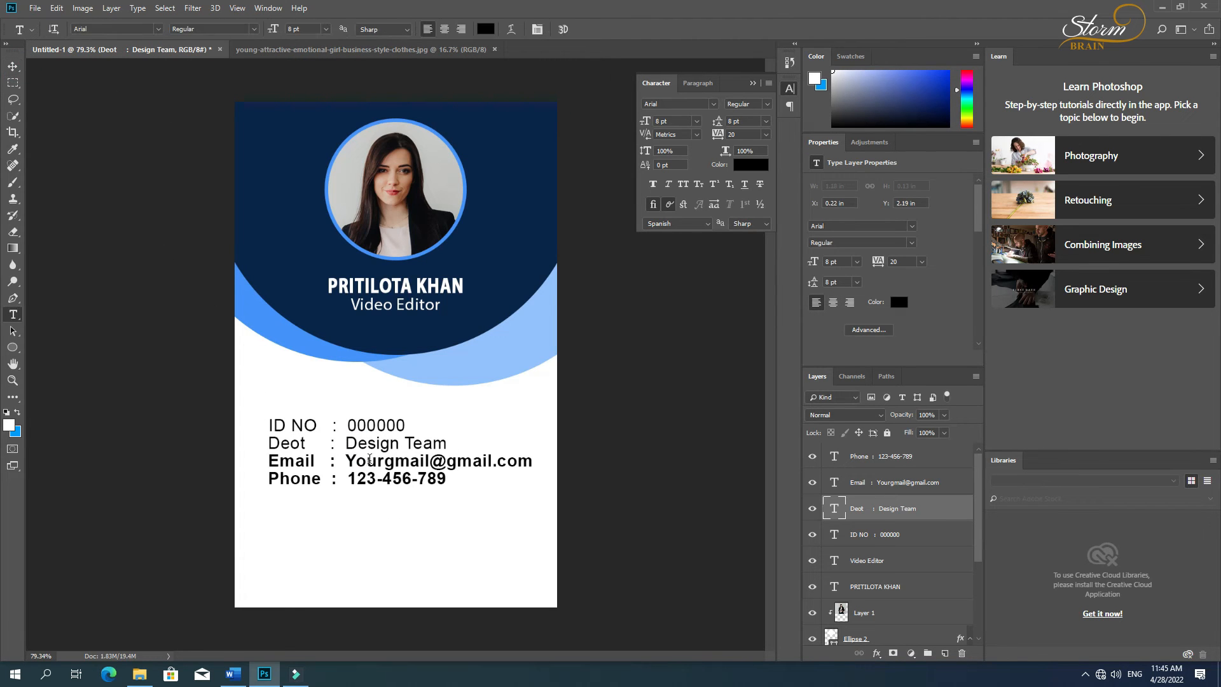
{"action": "triple_click", "coordinate": [369, 461]}
{"action": "left_click", "coordinate": [254, 29]}
{"action": "left_click", "coordinate": [194, 82]}
{"action": "left_click", "coordinate": [13, 66]}
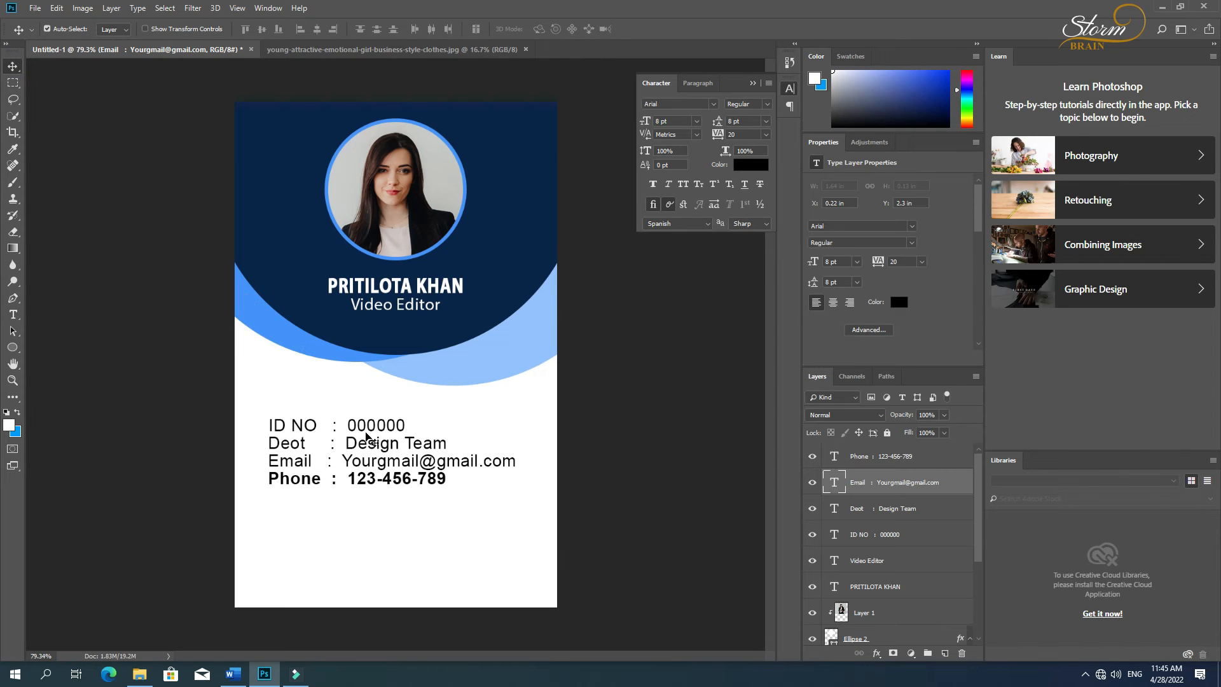
Step: Set the Phone line's font style to Regular
{"action": "key", "text": "t"}
{"action": "triple_click", "coordinate": [375, 480]}
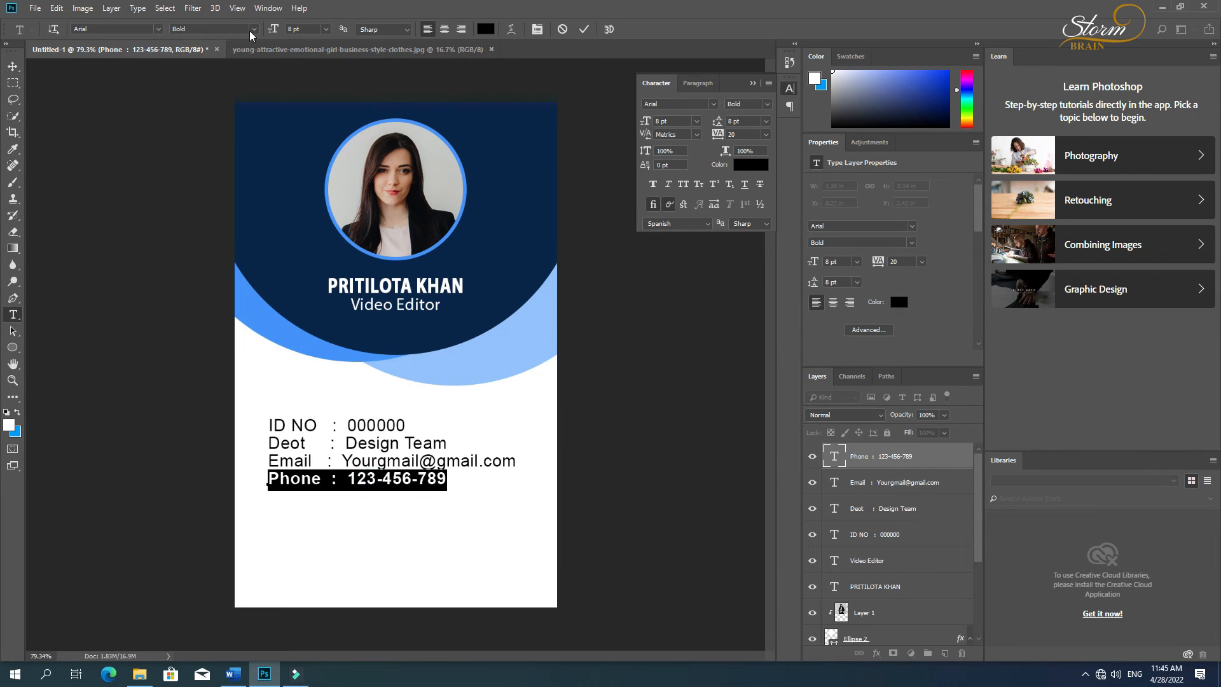
{"action": "left_click", "coordinate": [249, 31]}
{"action": "left_click", "coordinate": [194, 81]}
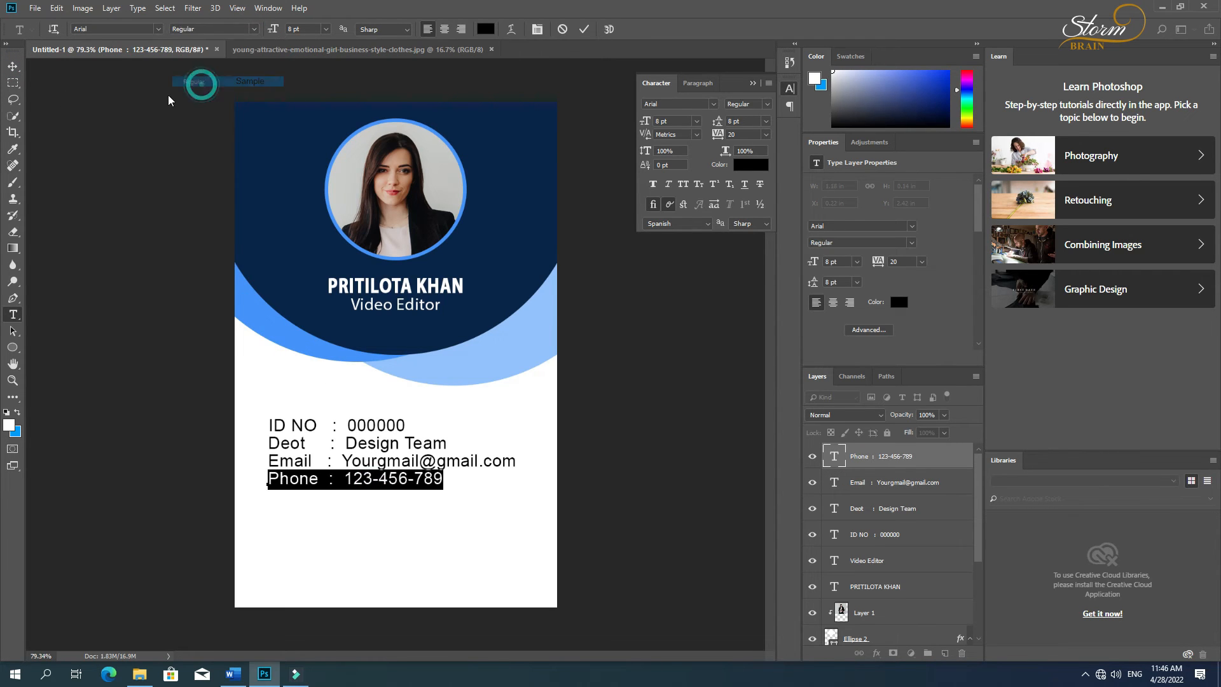
{"action": "left_click", "coordinate": [12, 66]}
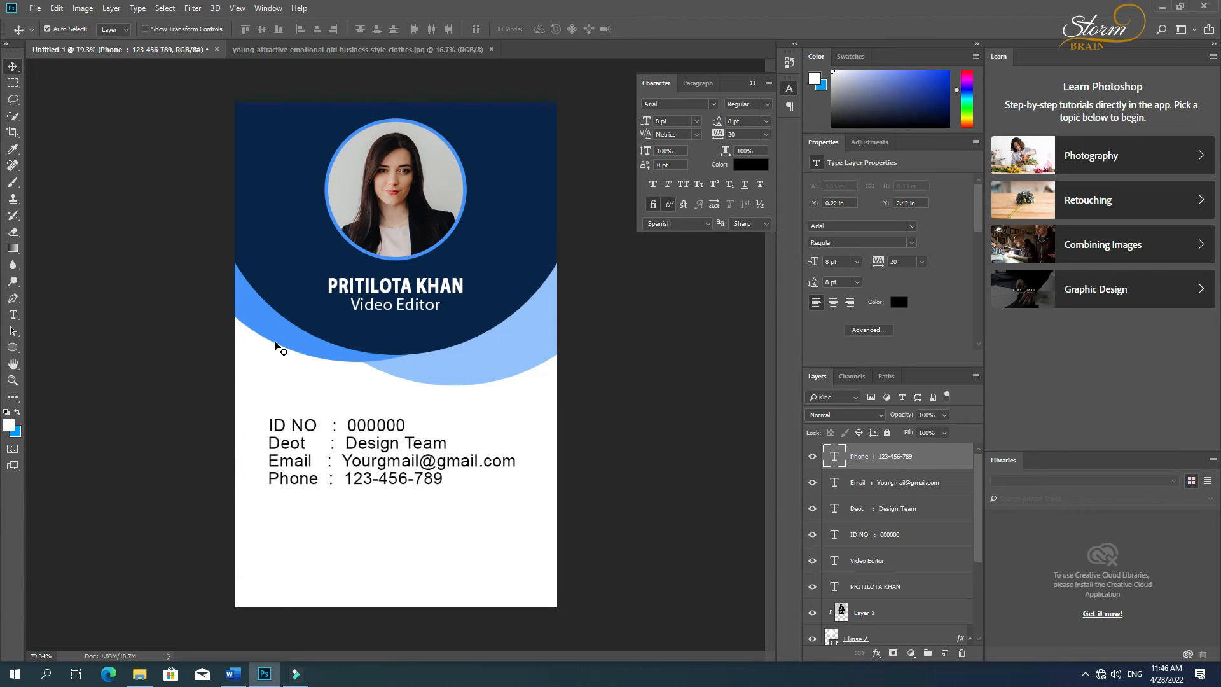
Step: Try an extra space before the colon in the Email line and remove it again
{"action": "key", "text": "t"}
{"action": "left_click", "coordinate": [325, 463]}
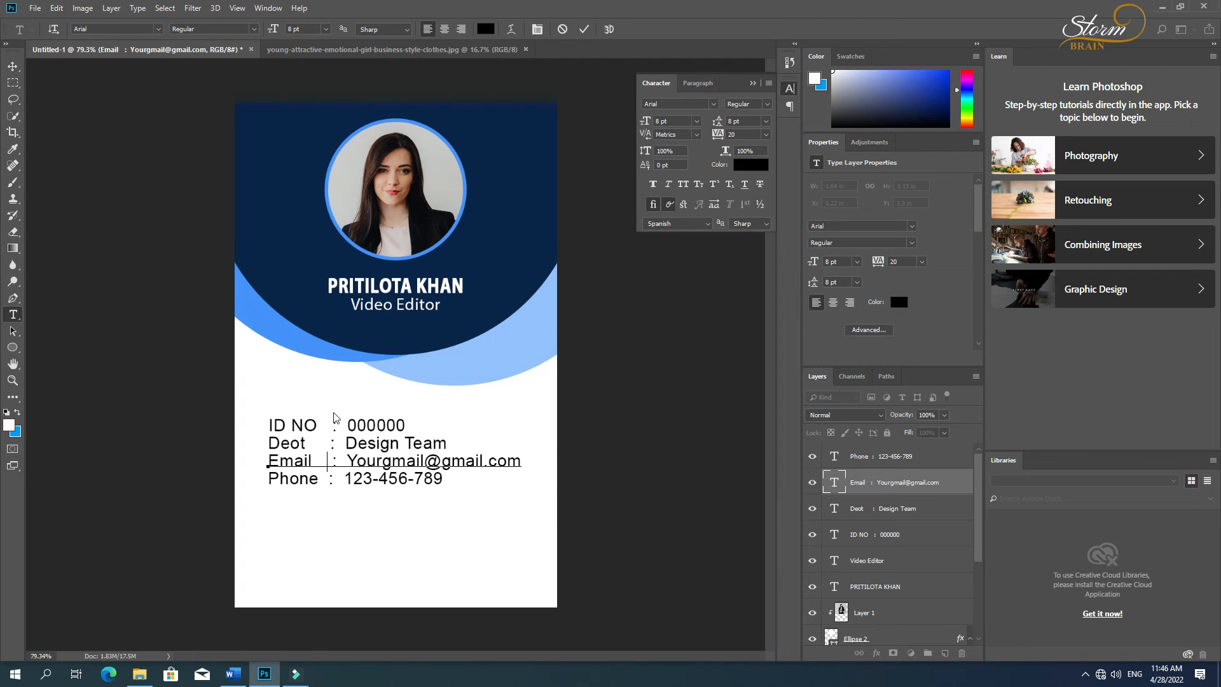
{"action": "key", "text": "BackSpace"}
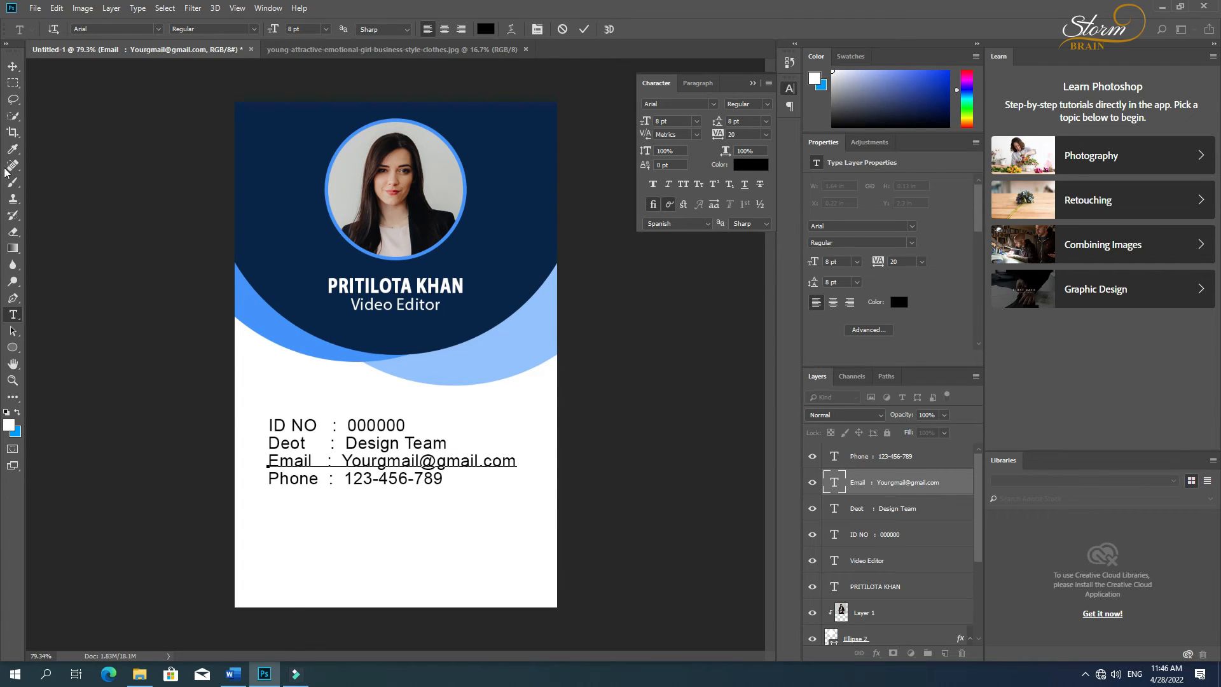
{"action": "left_click", "coordinate": [13, 66]}
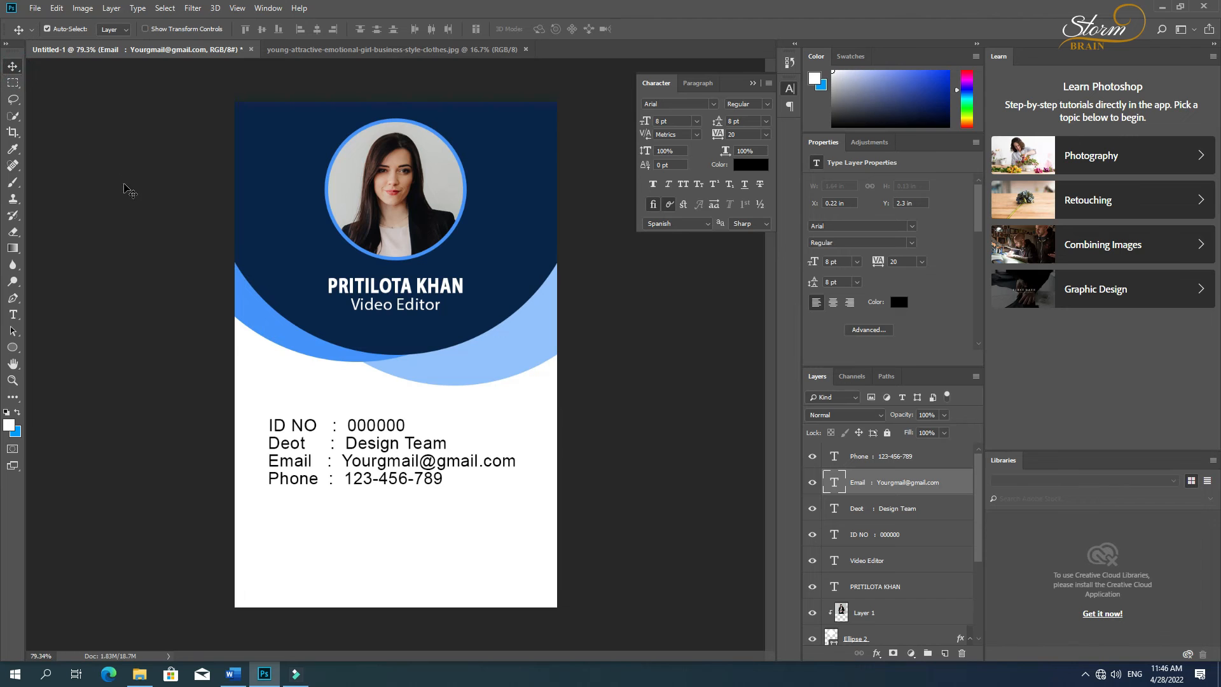
Step: Delete the colons from the ID NO and Deot lines, leaving the gap between label and value
{"action": "key", "text": "t"}
{"action": "left_click", "coordinate": [335, 428]}
{"action": "left_click_drag", "start_coordinate": [331, 426], "coordinate": [338, 427]}
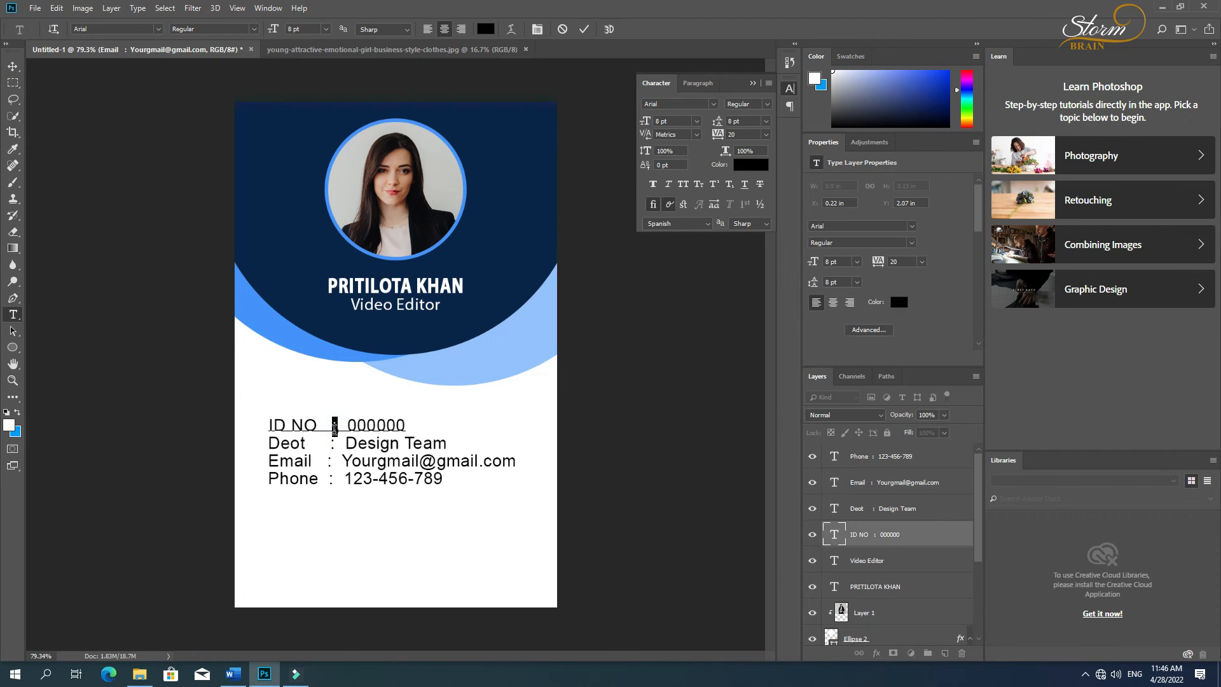
{"action": "key", "text": "BackSpace"}
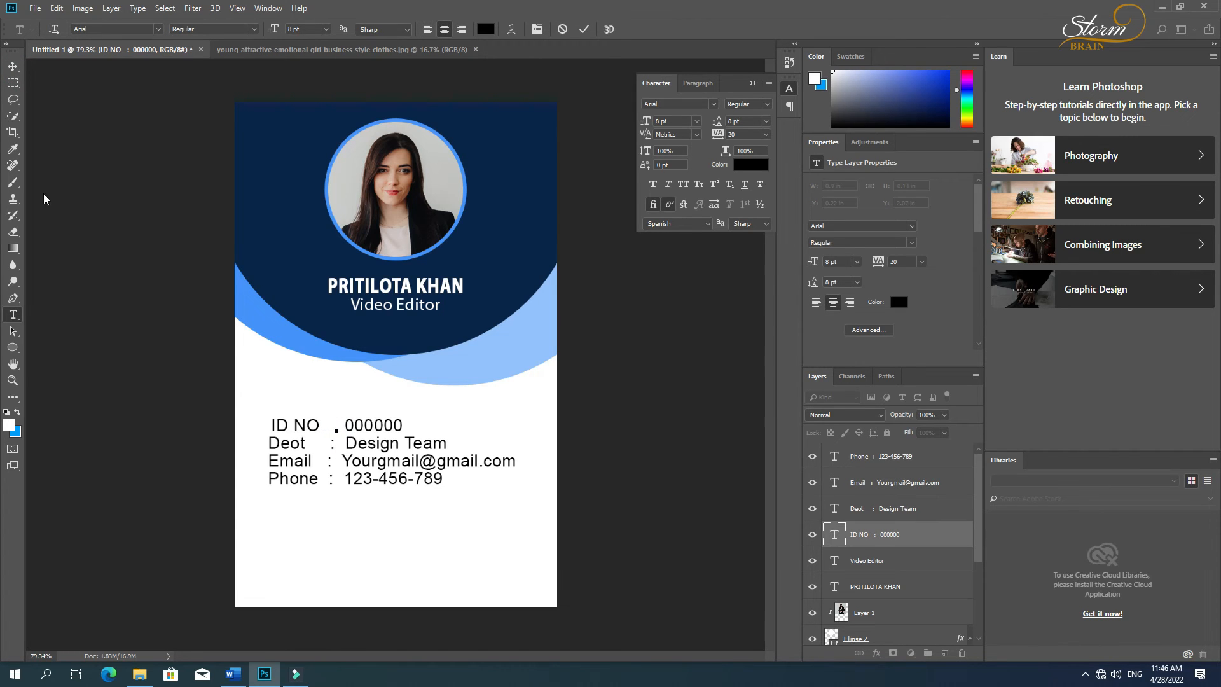
{"action": "key", "text": "ctrl+Return"}
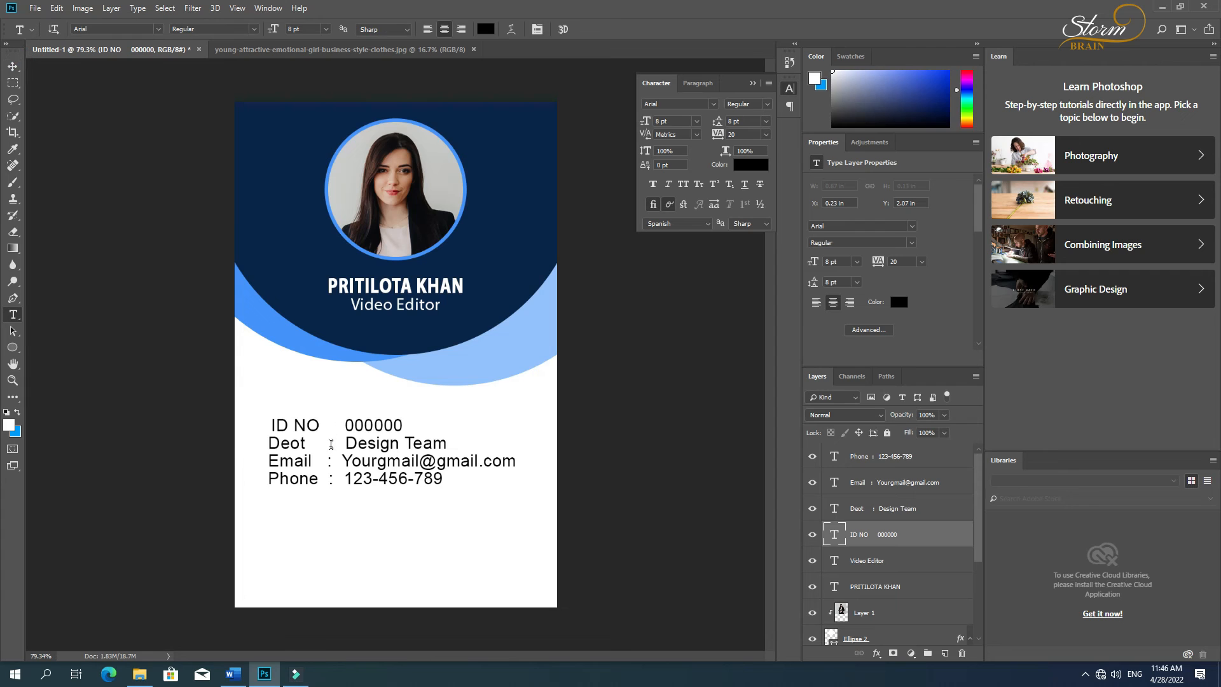
{"action": "left_click", "coordinate": [332, 443]}
{"action": "left_click_drag", "start_coordinate": [328, 443], "coordinate": [335, 444]}
{"action": "key", "text": "BackSpace"}
{"action": "key", "text": "ctrl+Return"}
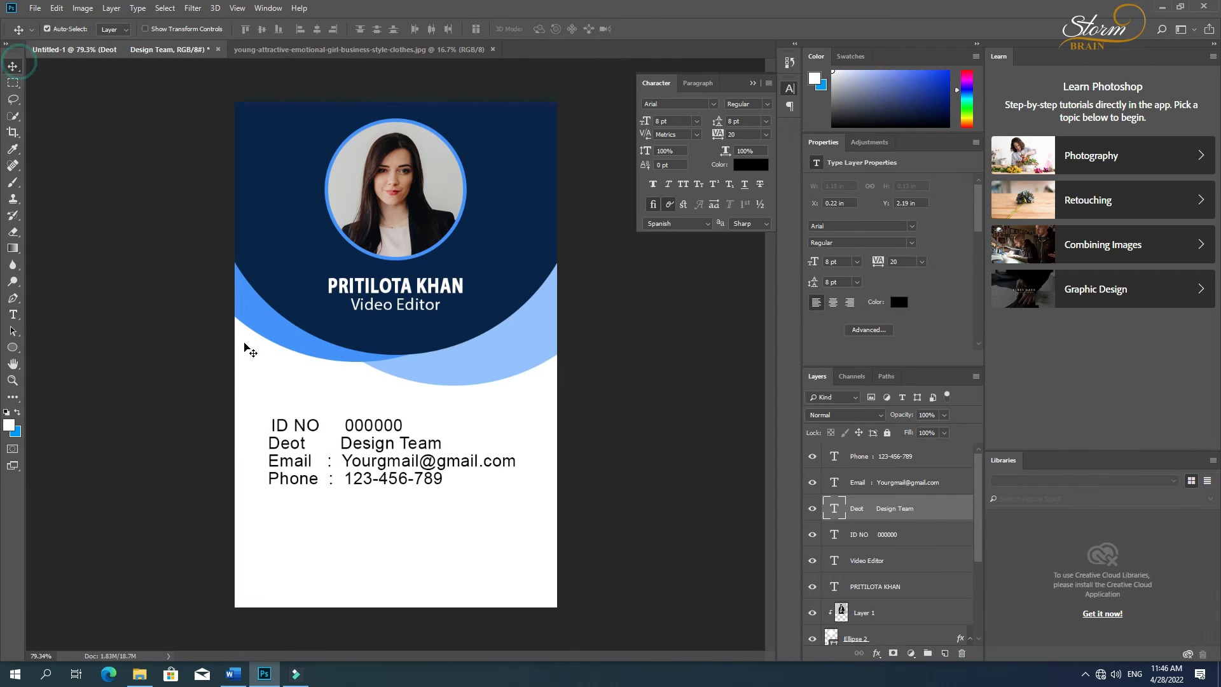
Step: Delete the colons from the Email and Phone lines, leaving the gap between label and value
{"action": "left_click", "coordinate": [329, 461]}
{"action": "left_click_drag", "start_coordinate": [327, 460], "coordinate": [335, 461]}
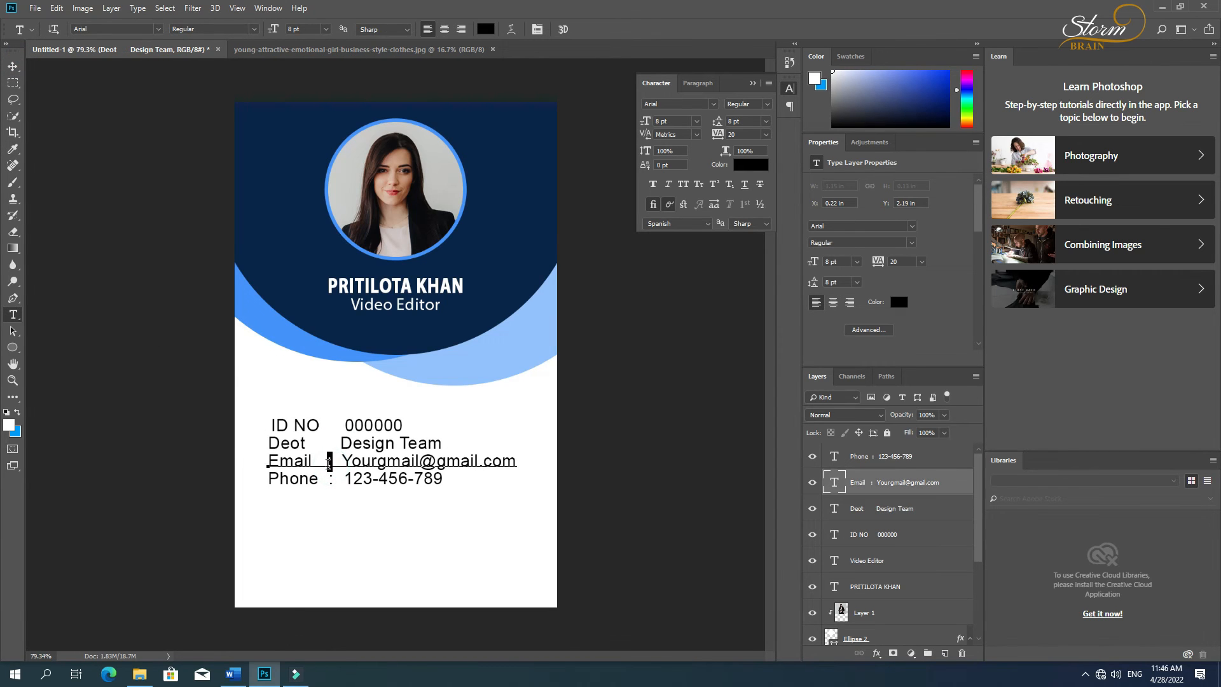
{"action": "key", "text": "BackSpace"}
{"action": "key", "text": "ctrl+Return"}
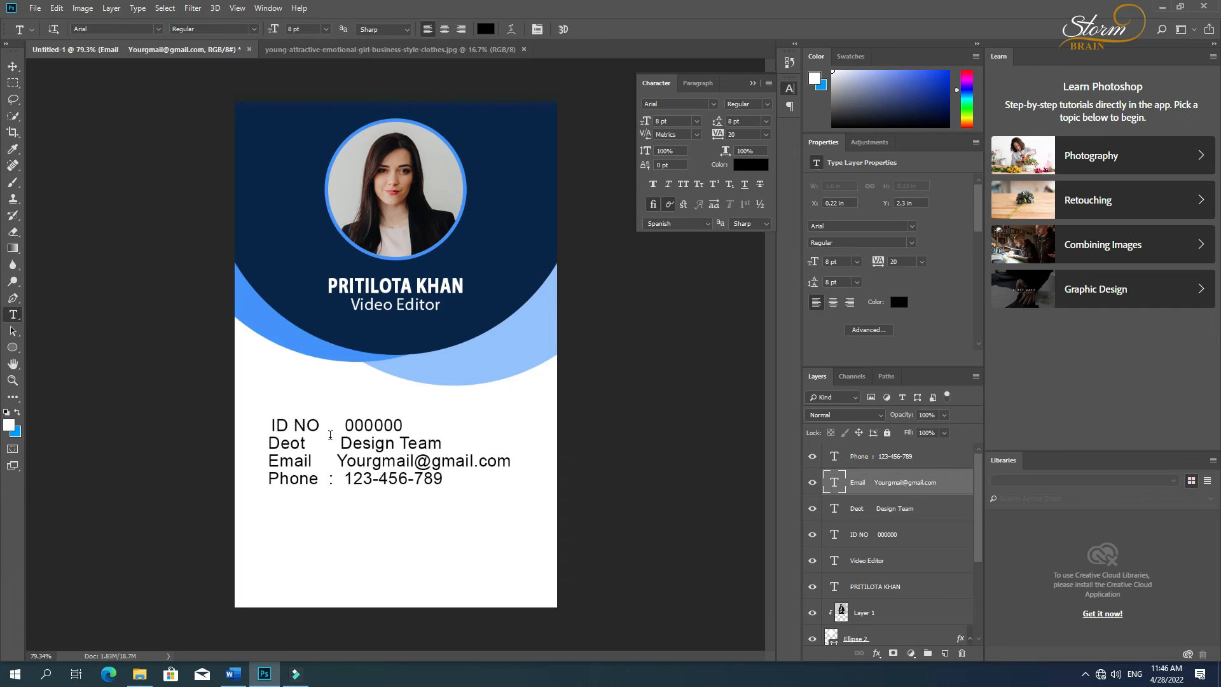
{"action": "left_click", "coordinate": [332, 479]}
{"action": "key", "text": "ctrl"}
{"action": "key", "text": "ctrl+Return"}
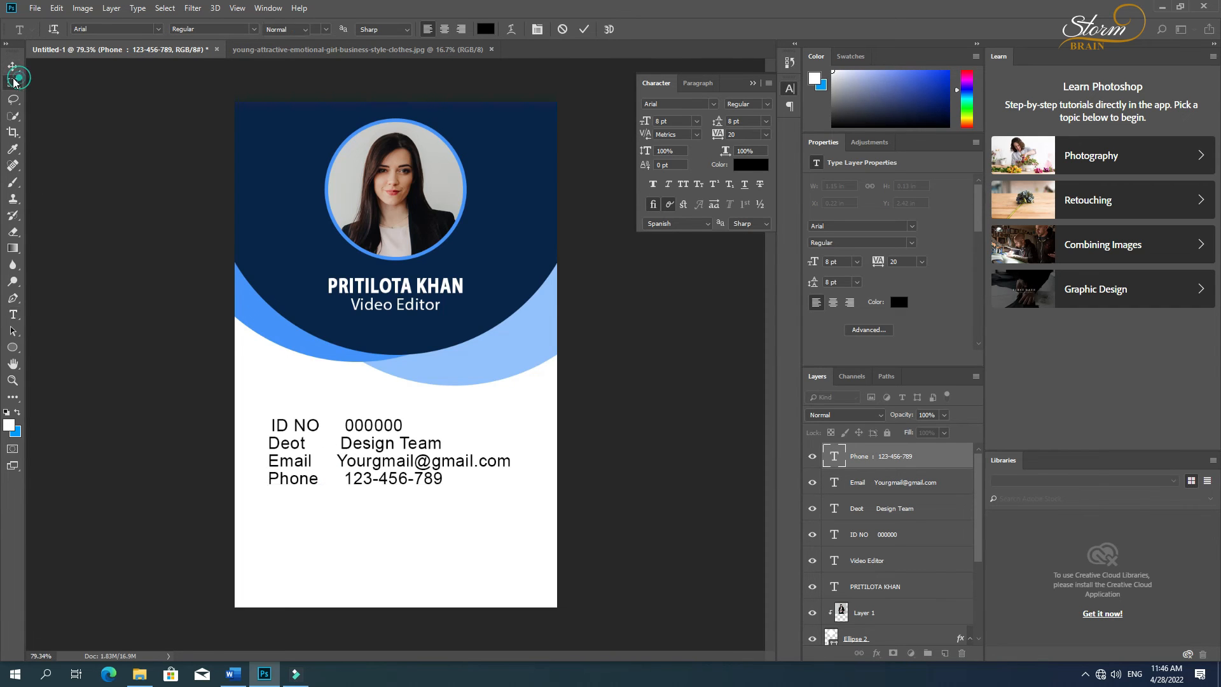
Step: Widen the gap between label and value by one space in the Email, Deot and ID NO lines
{"action": "left_click", "coordinate": [333, 461]}
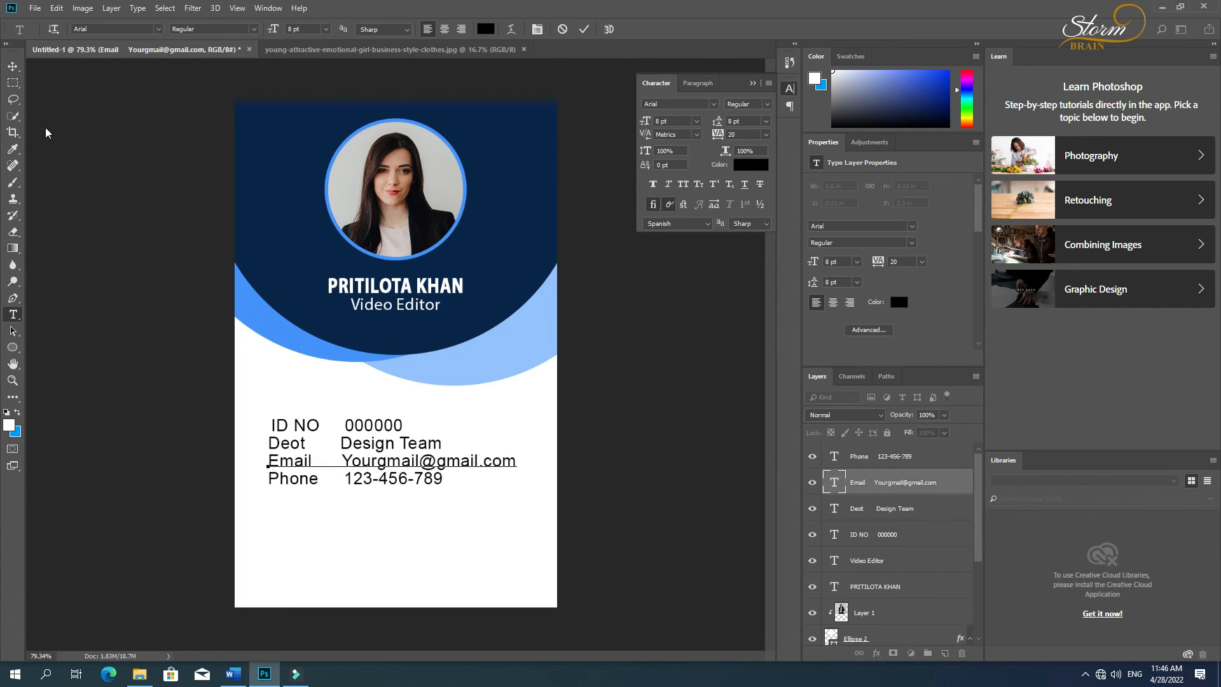
{"action": "left_click", "coordinate": [13, 66]}
{"action": "key", "text": "t"}
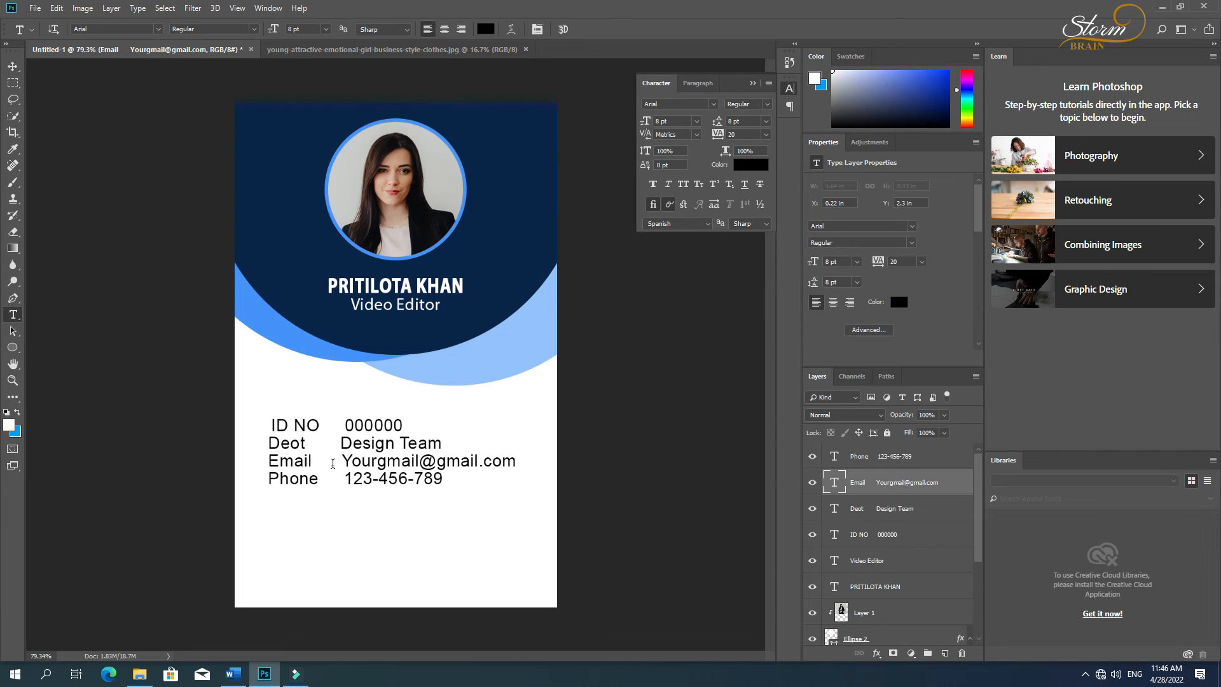
{"action": "left_click", "coordinate": [333, 443]}
{"action": "left_click", "coordinate": [12, 66]}
{"action": "key", "text": "t"}
{"action": "left_click", "coordinate": [338, 425]}
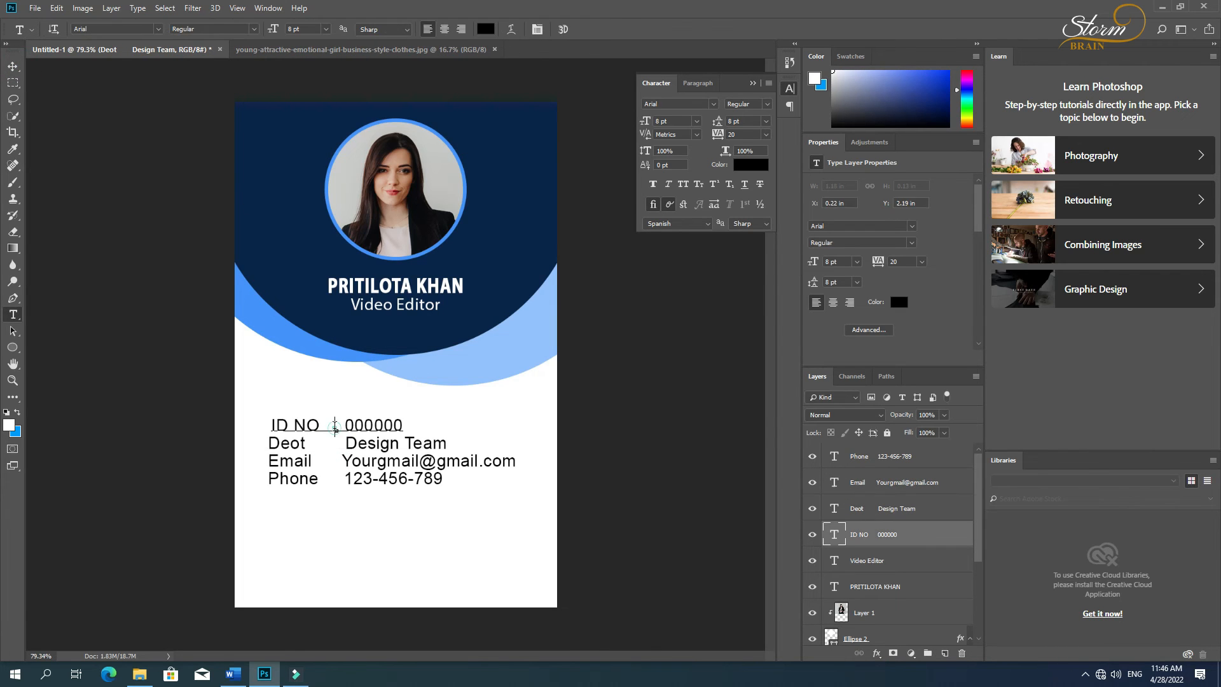
{"action": "left_click", "coordinate": [12, 67]}
Step: Align the left edges of the ID NO, Deot, Email and Phone lines, and deselect them
{"action": "left_click", "coordinate": [290, 446], "text": "shift"}
{"action": "left_click", "coordinate": [288, 460], "text": "shift"}
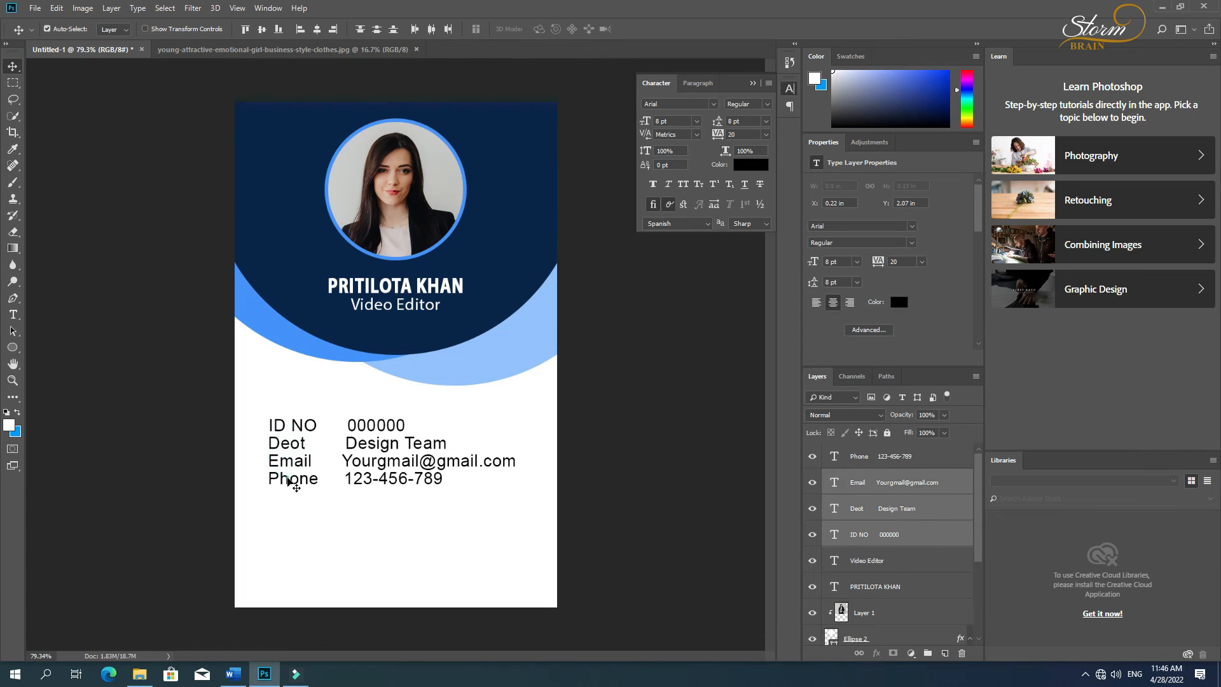
{"action": "left_click", "coordinate": [287, 478], "text": "shift"}
{"action": "left_click", "coordinate": [299, 29]}
{"action": "left_click", "coordinate": [425, 417]}
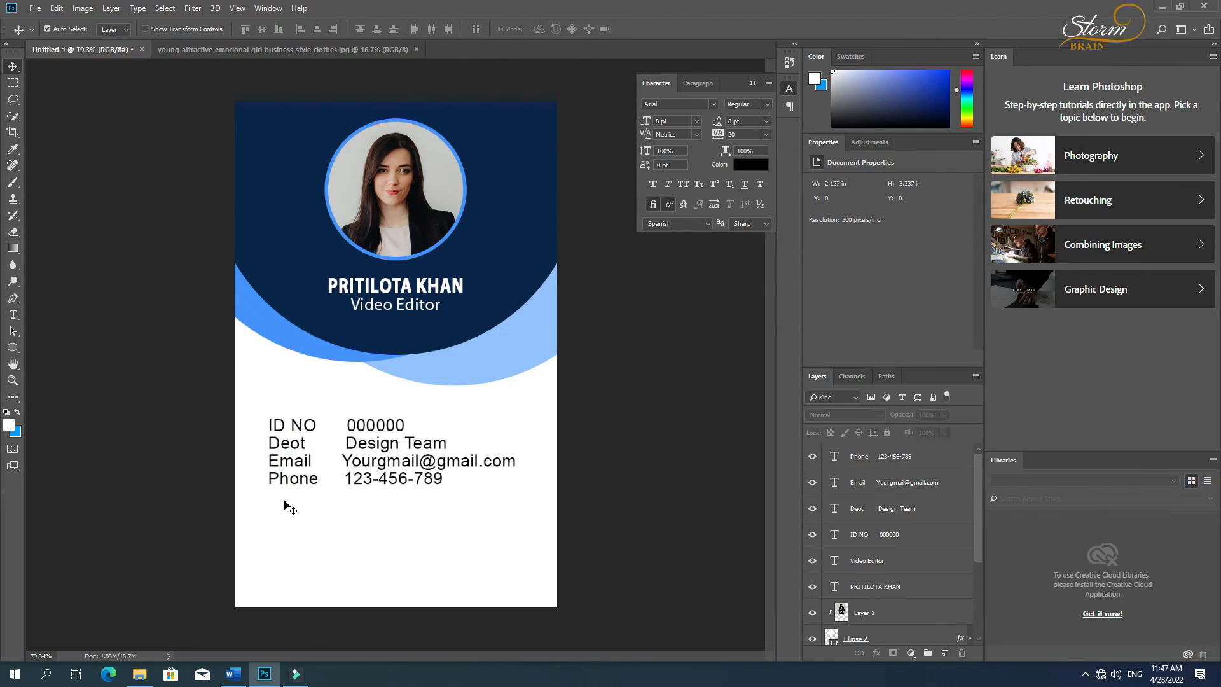
Step: Add a standalone colon as a separate text layer in the white area below the detail lines
{"action": "key", "text": "t"}
{"action": "left_click", "coordinate": [351, 547]}
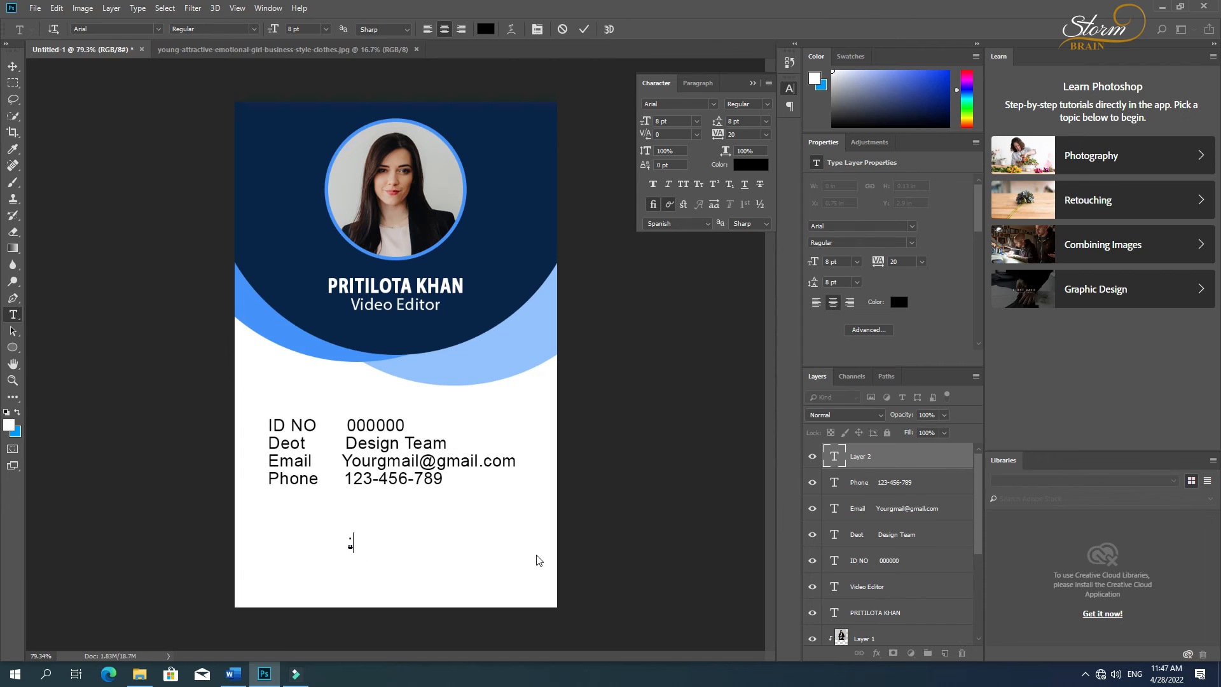
{"action": "left_click", "coordinate": [12, 66]}
Step: Place the standalone colon and three copies in one column between the labels and values of the four detail lines
{"action": "key", "text": "ctrl+t"}
{"action": "scroll", "coordinate": [356, 547], "scroll_direction": "up", "scroll_amount": 5}
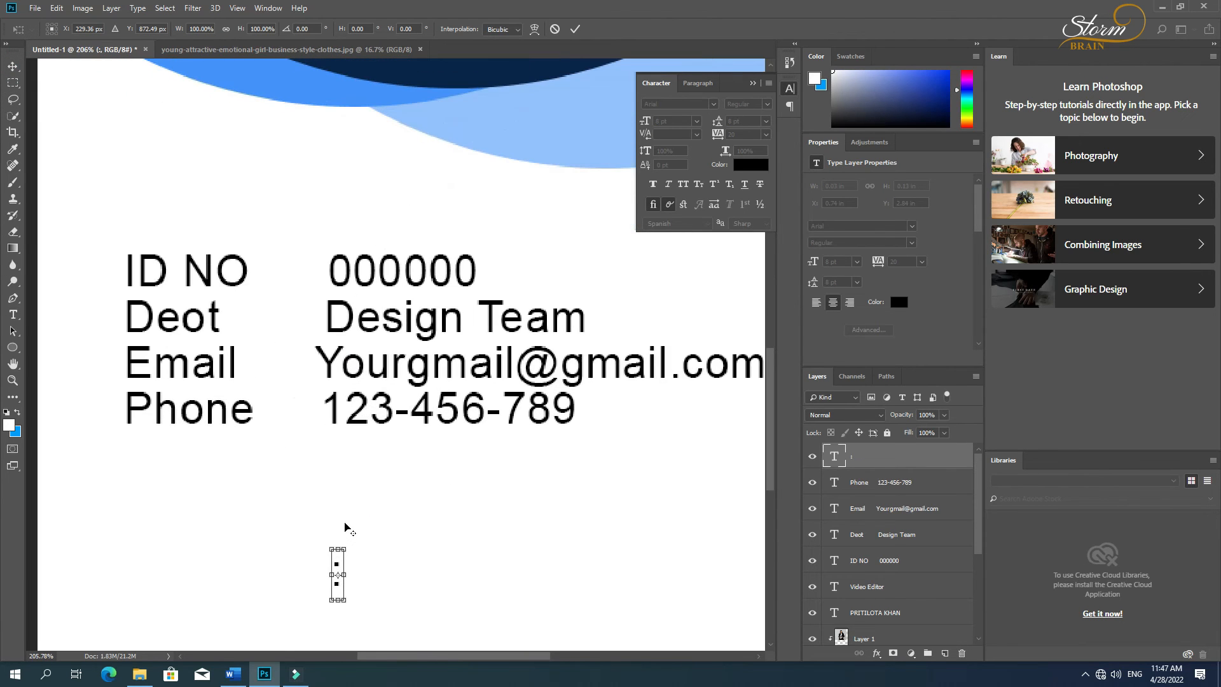
{"action": "key", "text": "Return"}
{"action": "left_click_drag", "start_coordinate": [335, 563], "coordinate": [284, 400]}
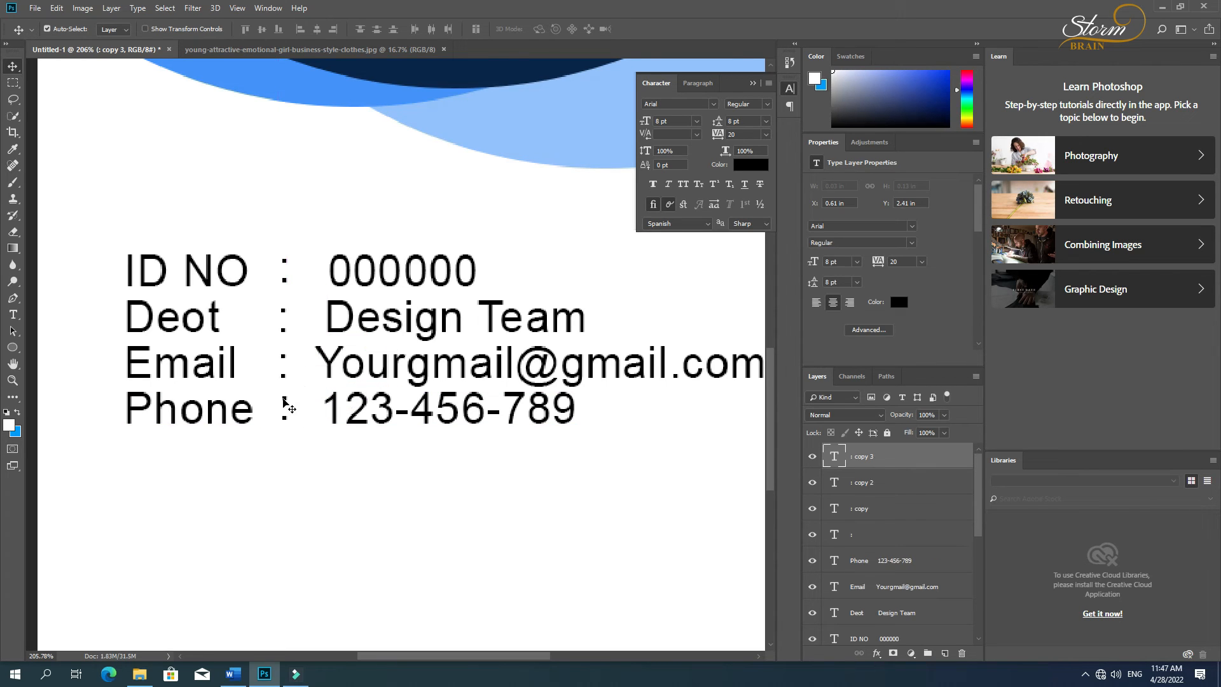
{"action": "key", "text": "ctrl+0"}
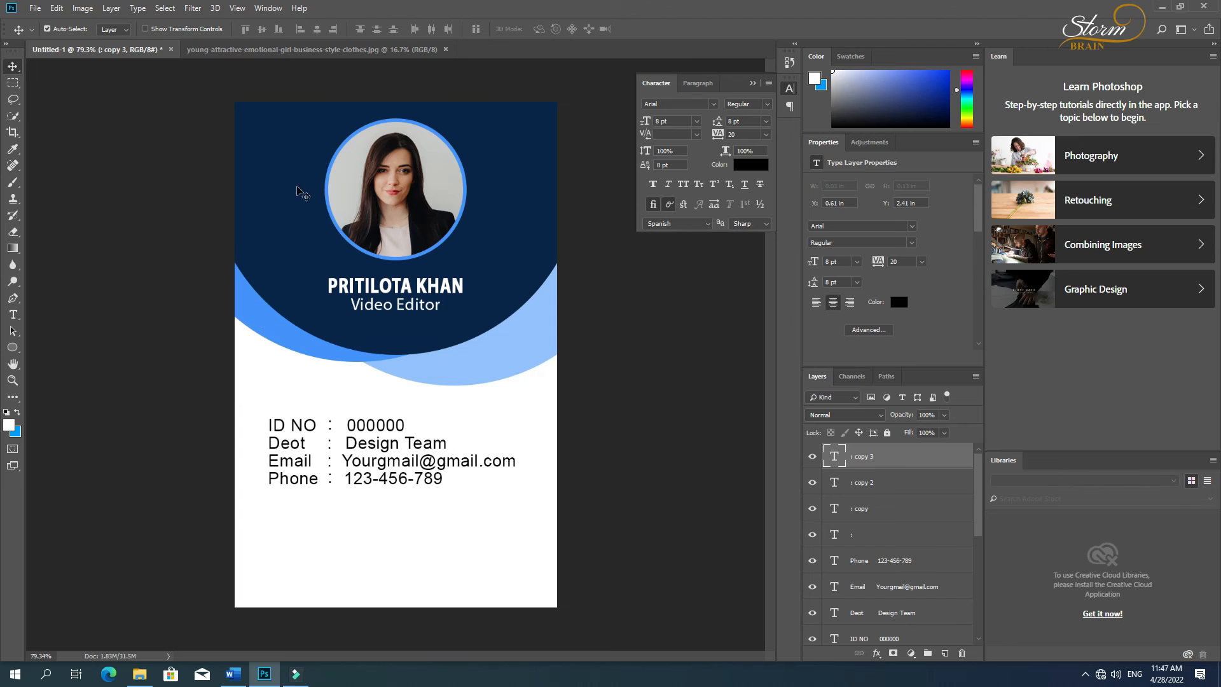
Step: Place the barcode.png image below the Phone line and scale it to about 0.87 by 0.28 in
{"action": "left_click", "coordinate": [139, 673]}
{"action": "left_click_drag", "start_coordinate": [652, 188], "coordinate": [372, 534]}
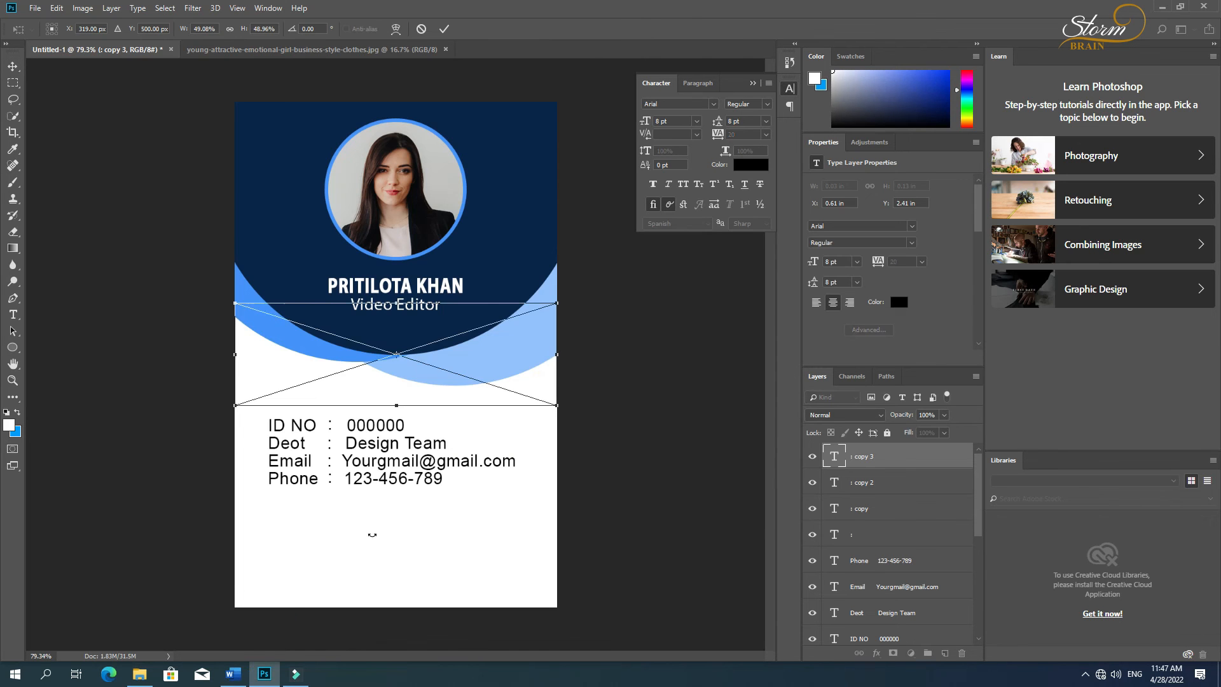
{"action": "left_click_drag", "start_coordinate": [394, 359], "coordinate": [405, 538]}
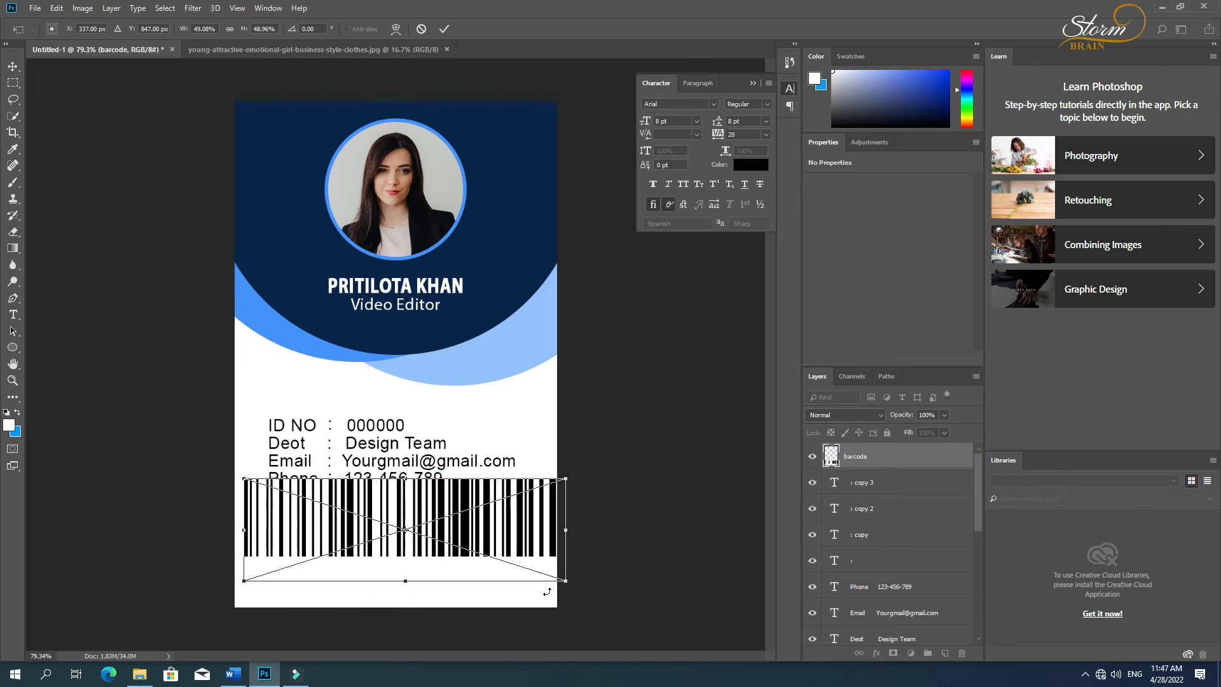
{"action": "left_click_drag", "start_coordinate": [568, 581], "coordinate": [410, 536]}
{"action": "key", "text": "Return"}
Step: Select the barcode together with the Background layer and align their horizontal centers
{"action": "scroll", "coordinate": [882, 621], "scroll_direction": "down", "scroll_amount": 10}
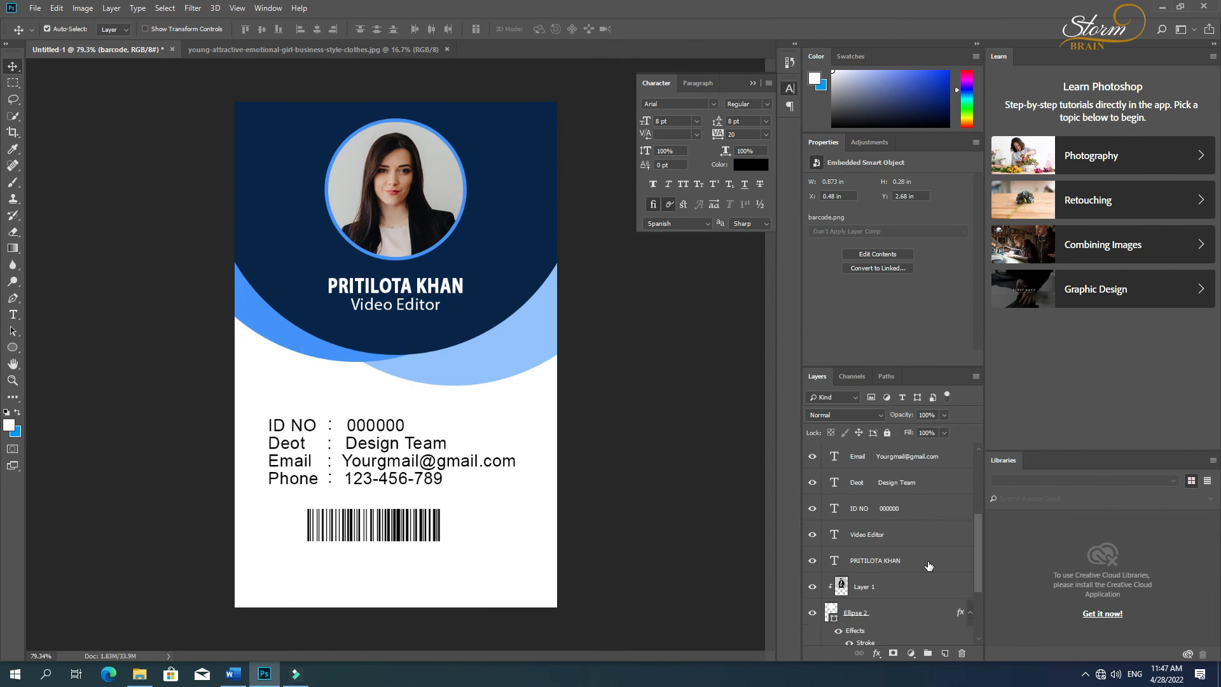
{"action": "left_click", "coordinate": [869, 632]}
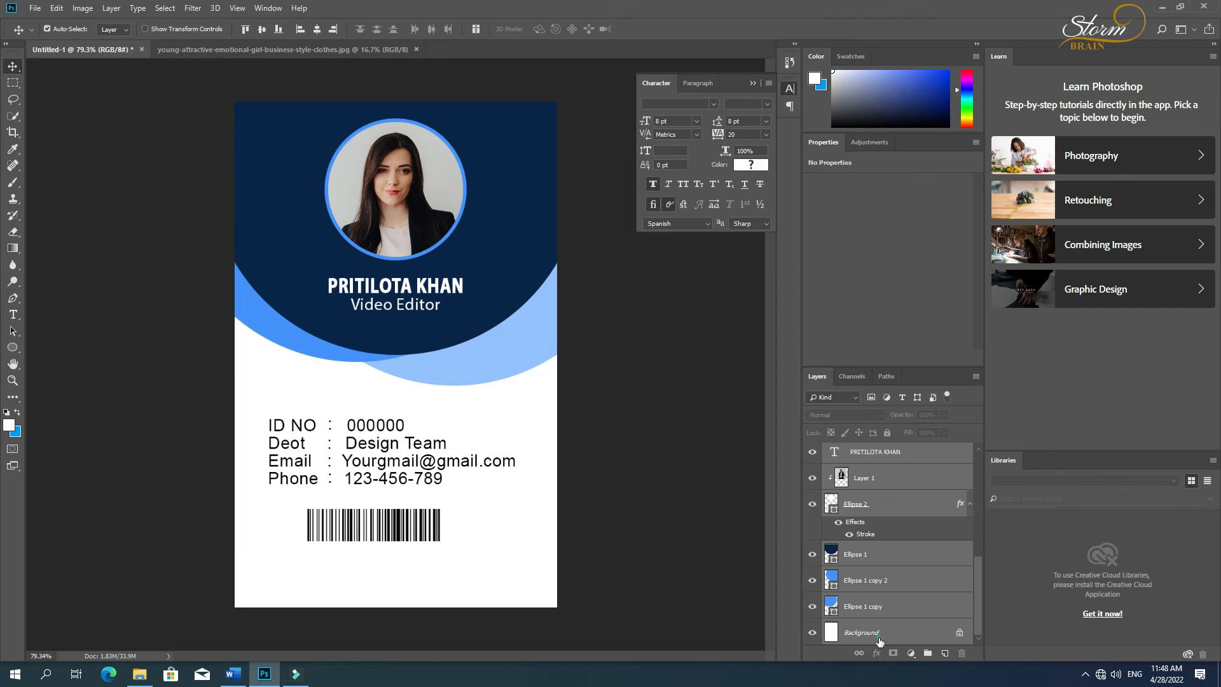
{"action": "scroll", "coordinate": [874, 626], "scroll_direction": "up", "scroll_amount": 10}
{"action": "left_click", "coordinate": [897, 453]}
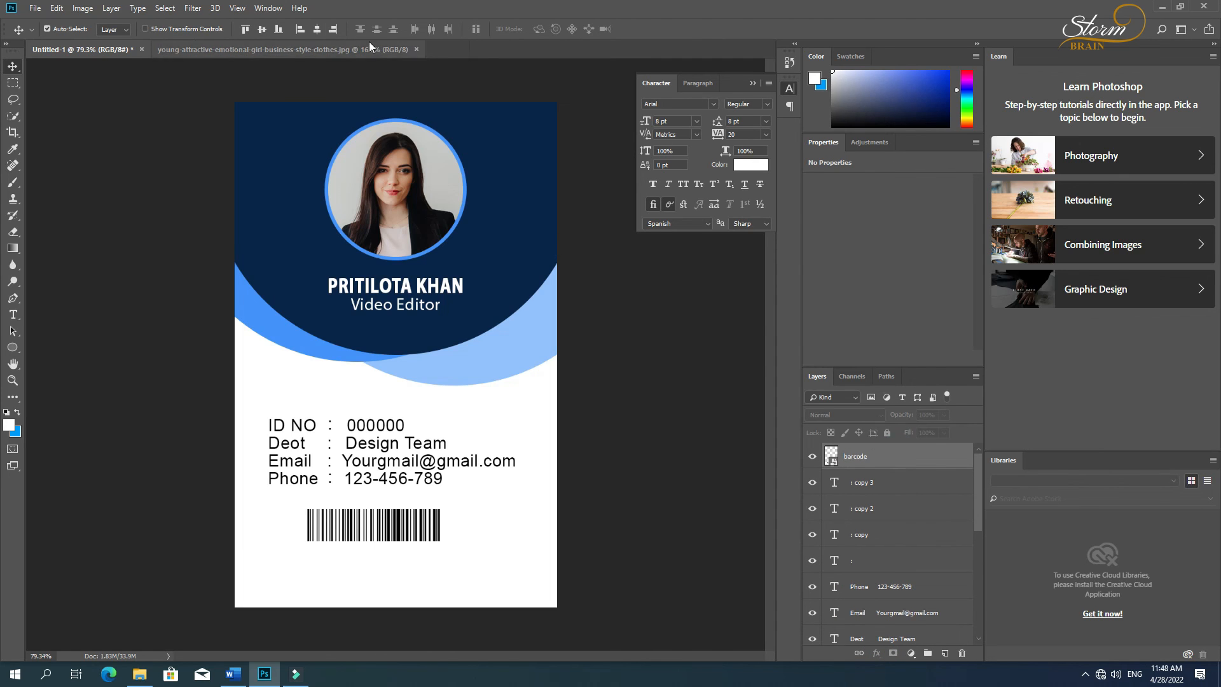
{"action": "left_click", "coordinate": [318, 29]}
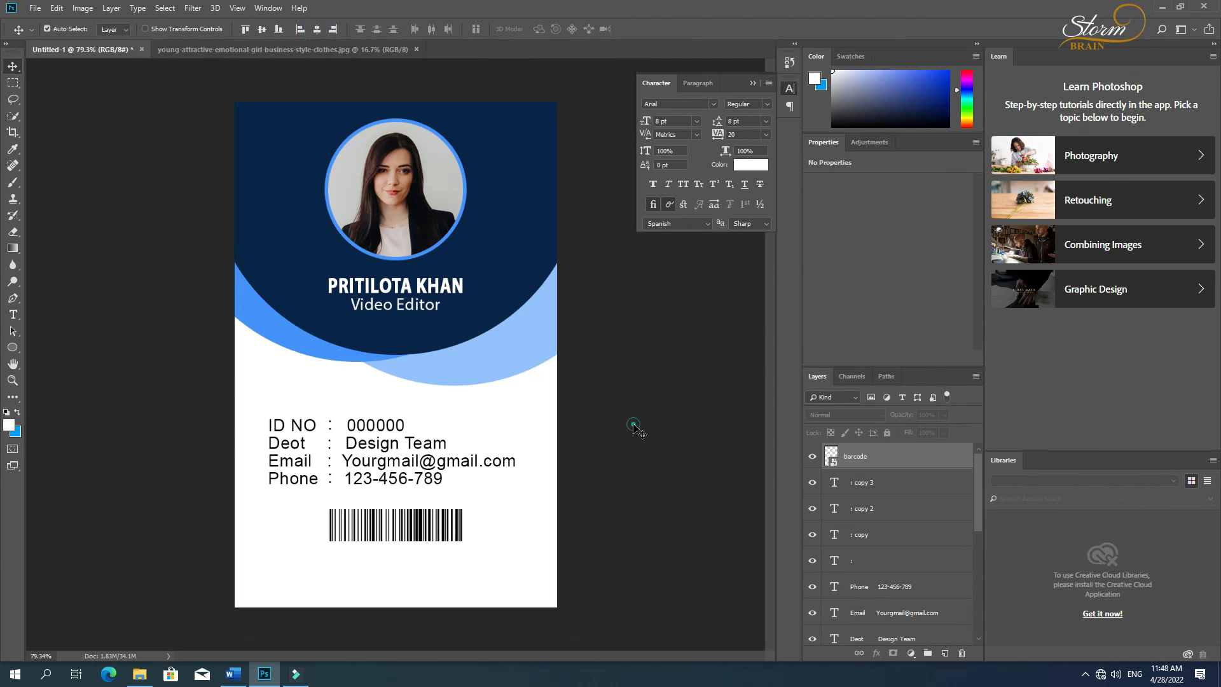
Step: Nudge the barcode slightly down the card to a Y position of 2.73 in
{"action": "key", "text": "Down"}
{"action": "key", "text": "Down"}
{"action": "key", "text": "Down"}
{"action": "key", "text": "Down"}
{"action": "key", "text": "Down"}
{"action": "key", "text": "Down"}
{"action": "key", "text": "Down"}
{"action": "key", "text": "Down"}
{"action": "key", "text": "Down"}
{"action": "key", "text": "Down"}
{"action": "key", "text": "Down"}
{"action": "key", "text": "Down"}
{"action": "key", "text": "Down"}
{"action": "key", "text": "Down"}
{"action": "key", "text": "Down"}
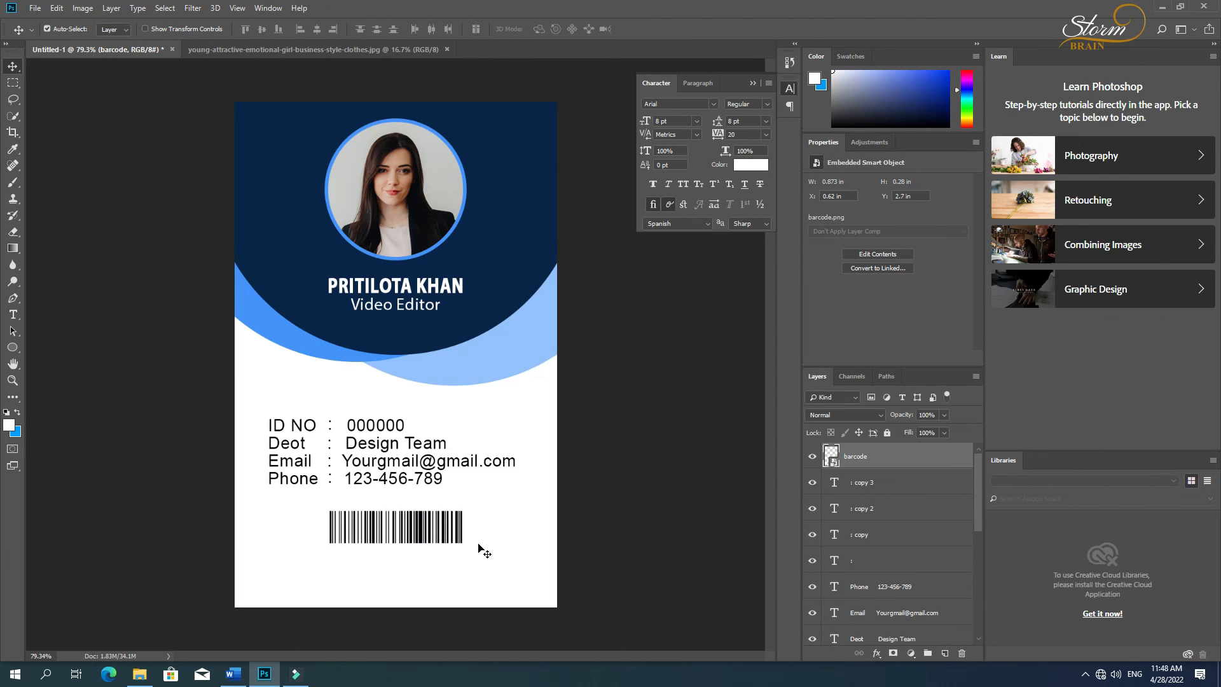
{"action": "key", "text": "Down"}
{"action": "key", "text": "Down"}
{"action": "key", "text": "Up"}
{"action": "key", "text": "Up"}
{"action": "key", "text": "Up"}
Step: Add the text "Your Company name" below the barcode and color it black
{"action": "key", "text": "t"}
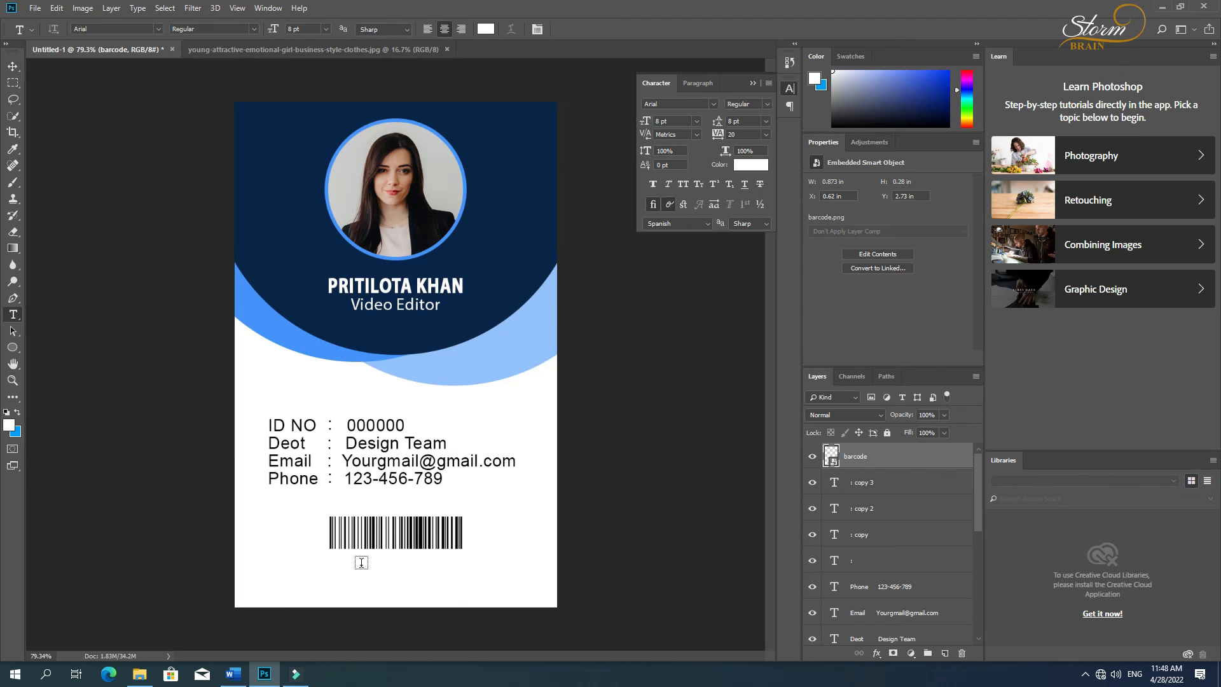
{"action": "left_click", "coordinate": [363, 568]}
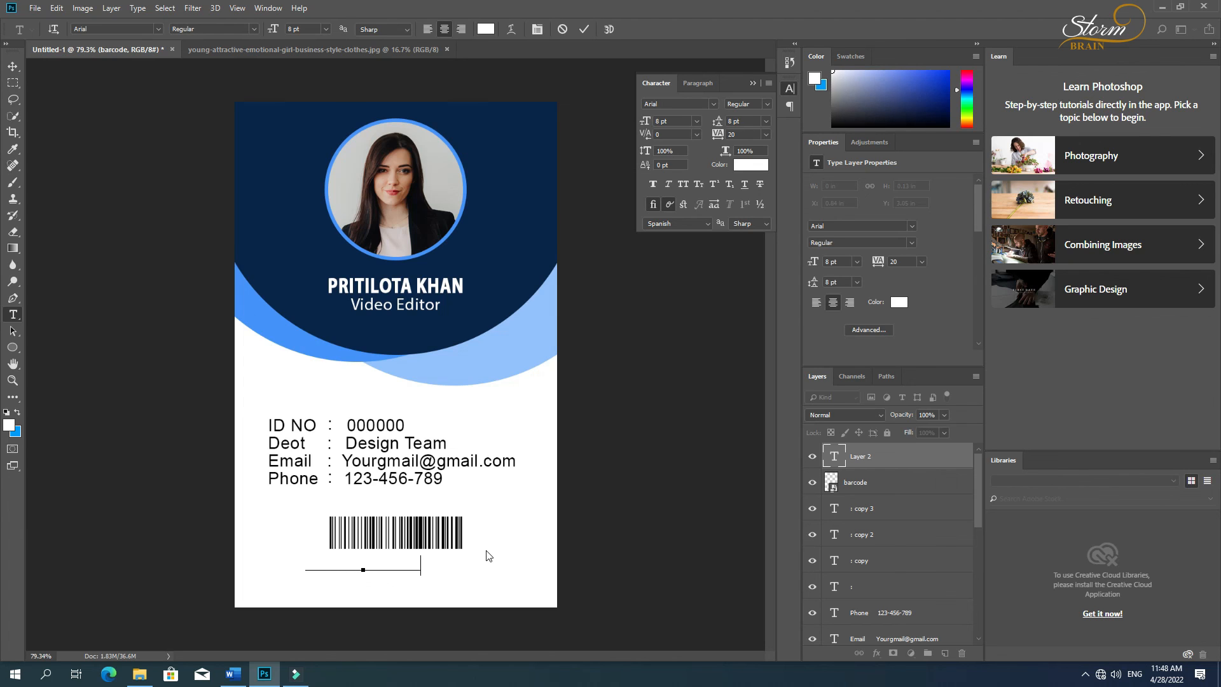
{"action": "key", "text": "ctrl+a"}
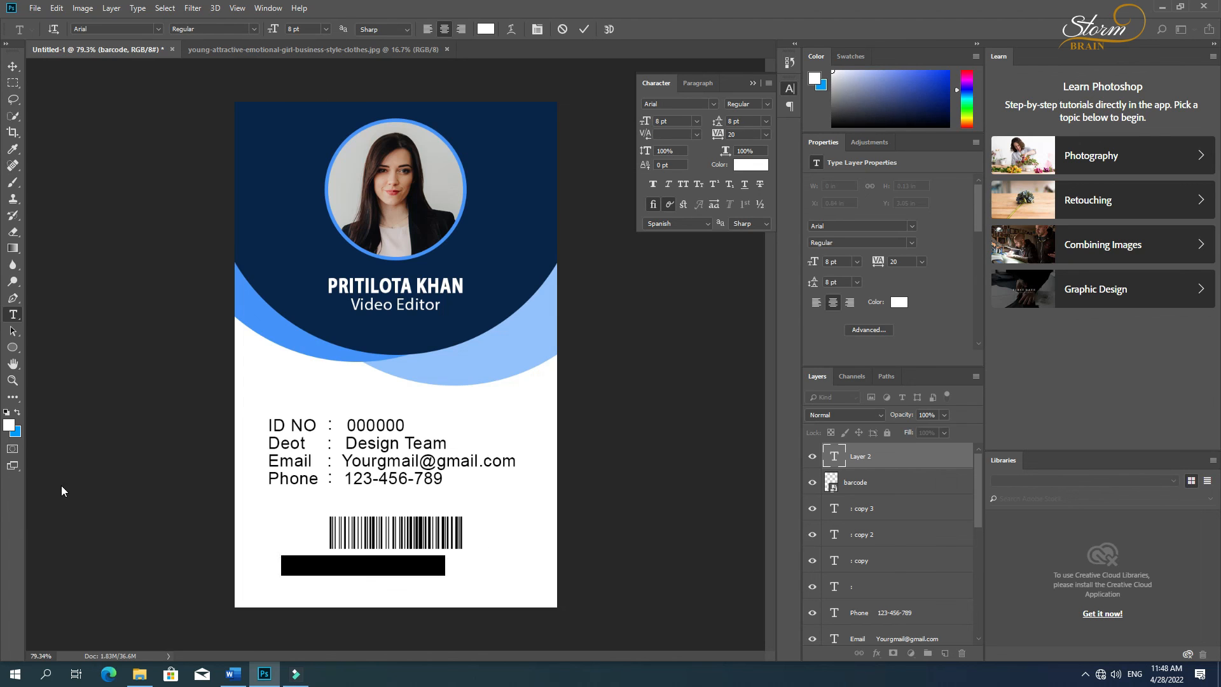
{"action": "left_click", "coordinate": [9, 426]}
{"action": "left_click_drag", "start_coordinate": [731, 398], "coordinate": [637, 467]}
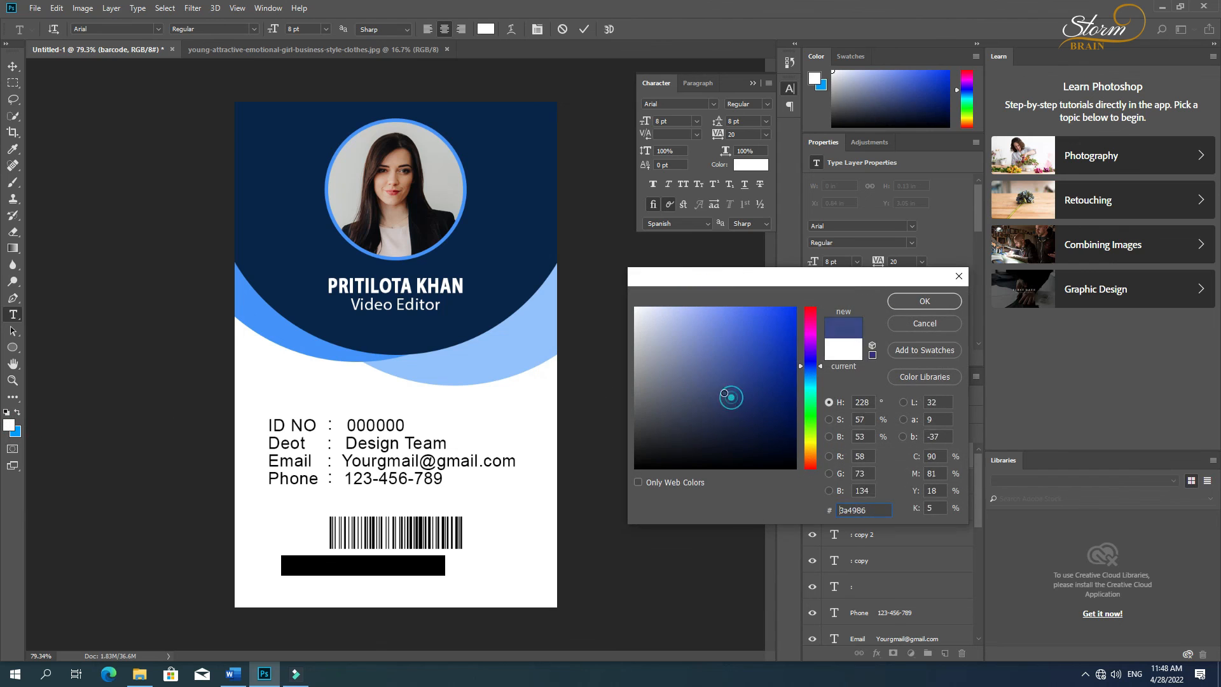
{"action": "left_click", "coordinate": [922, 302]}
Step: Move the company name text so that it sits horizontally centered just beneath the barcode
{"action": "left_click", "coordinate": [13, 66]}
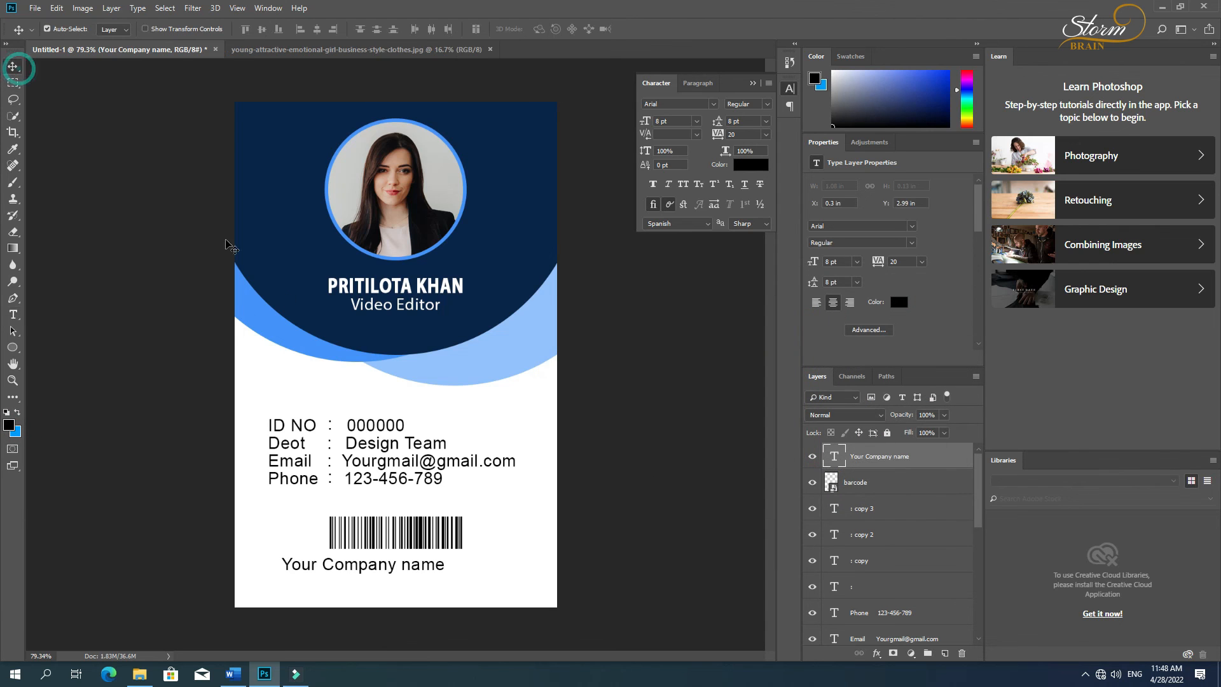
{"action": "left_click_drag", "start_coordinate": [337, 566], "coordinate": [367, 566]}
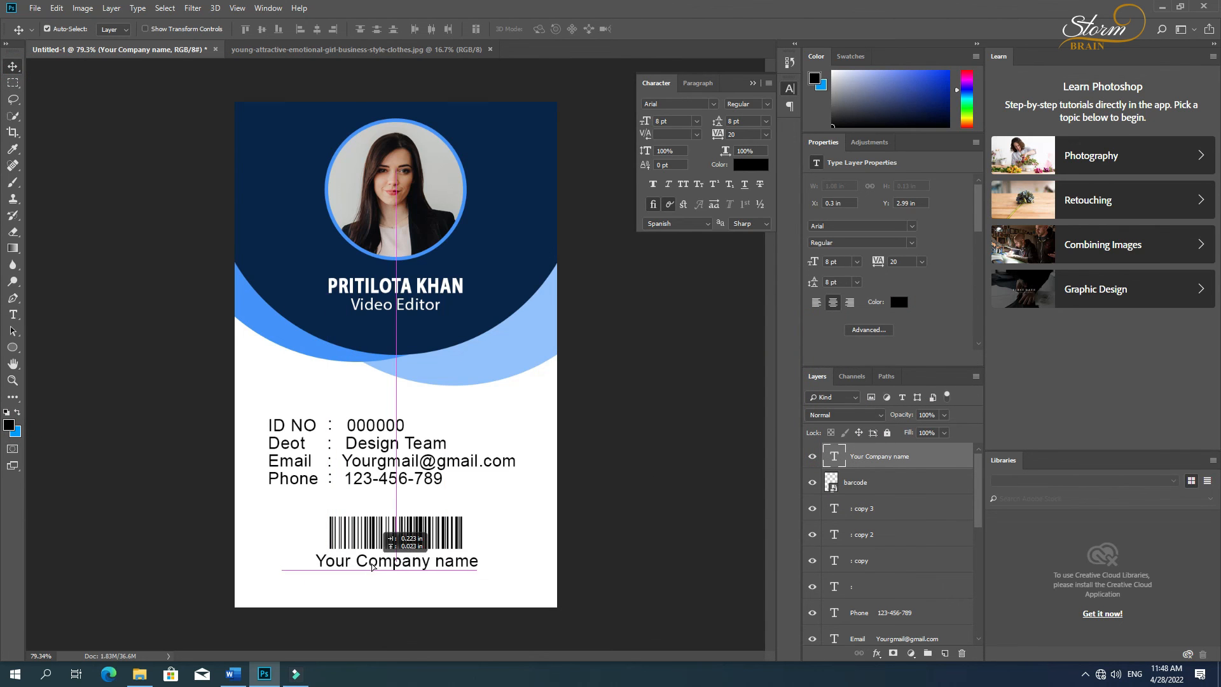
Step: Scale the company name text down to about 5.06 pt, keeping it centered just beneath the barcode
{"action": "key", "text": "ctrl+t"}
{"action": "left_click_drag", "start_coordinate": [479, 571], "coordinate": [425, 561]}
{"action": "key", "text": "Return"}
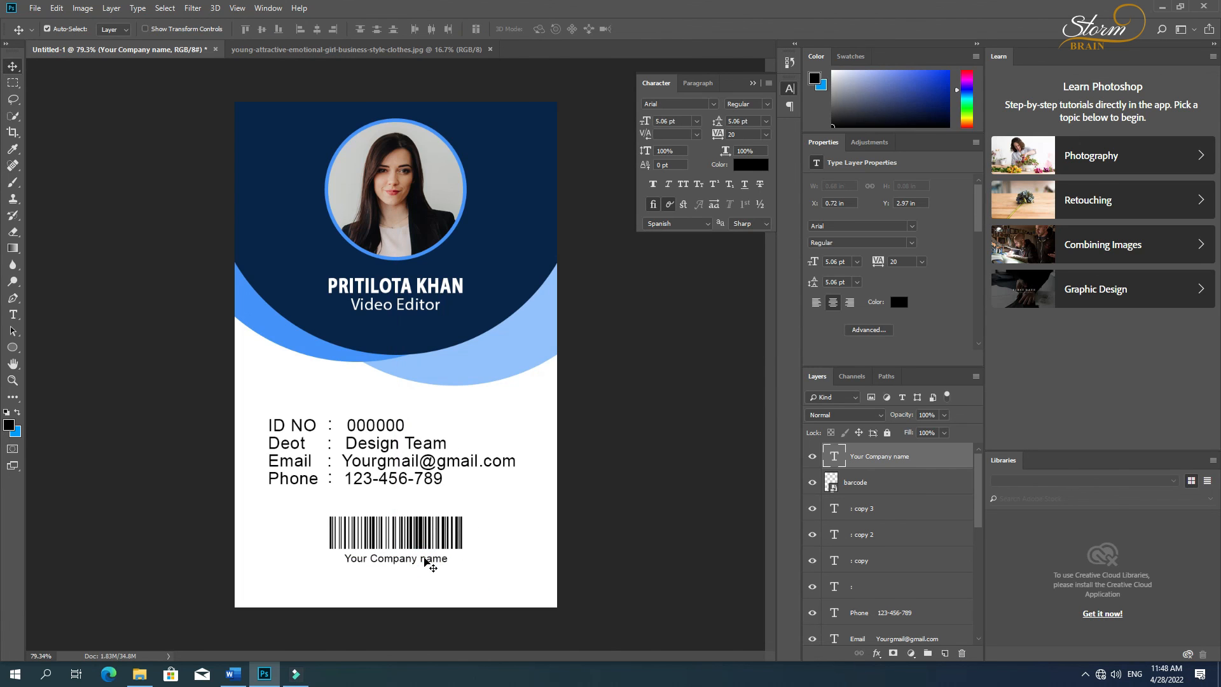
{"action": "key", "text": "t"}
{"action": "left_click", "coordinate": [347, 582]}
{"action": "type", "text": "www.yo"}
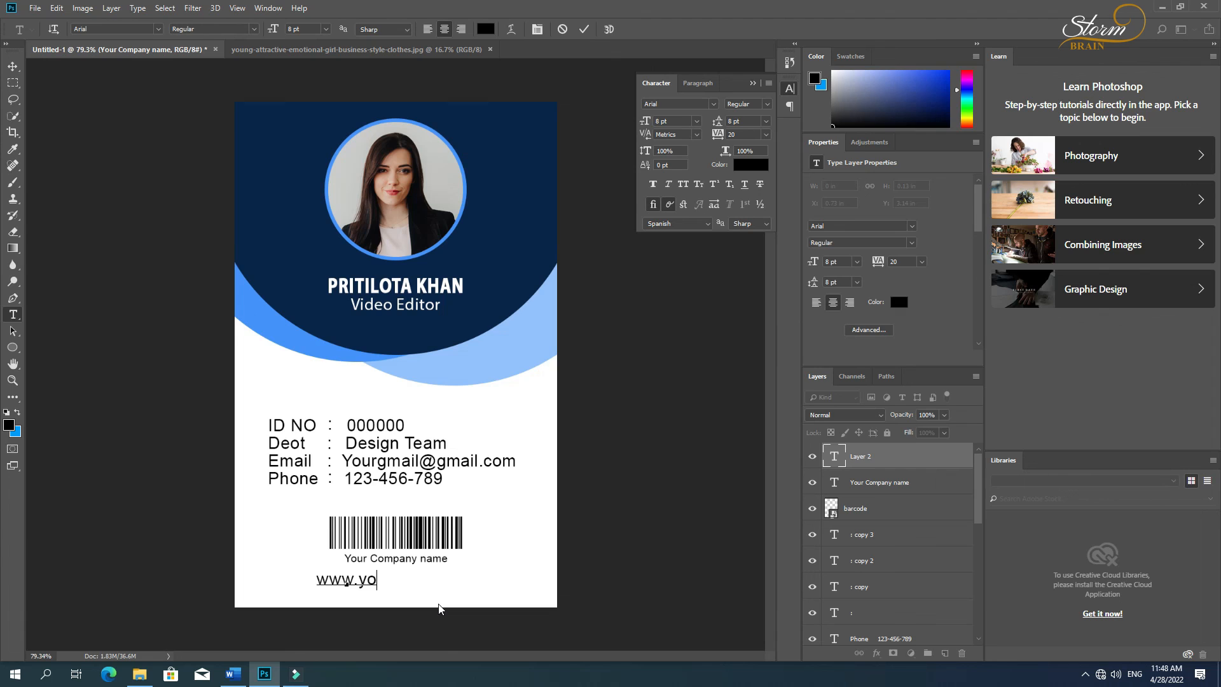
{"action": "type", "text": "urwe"}
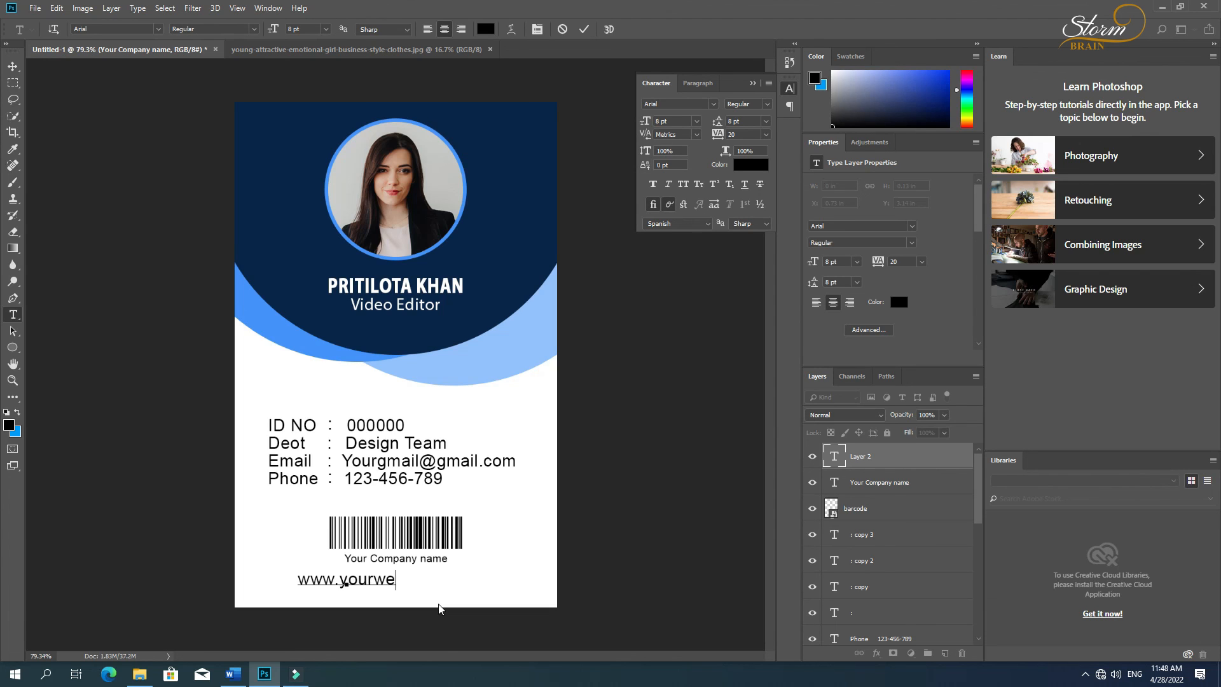
{"action": "type", "text": "bsite"}
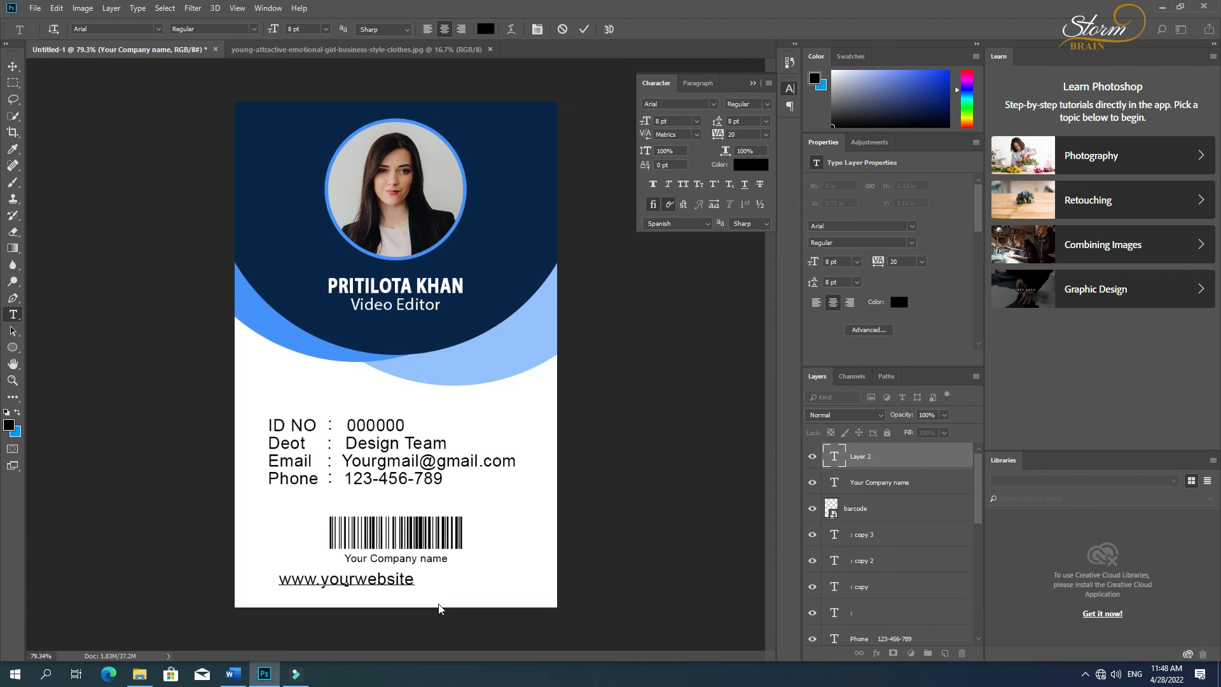
{"action": "type", "text": ".com"}
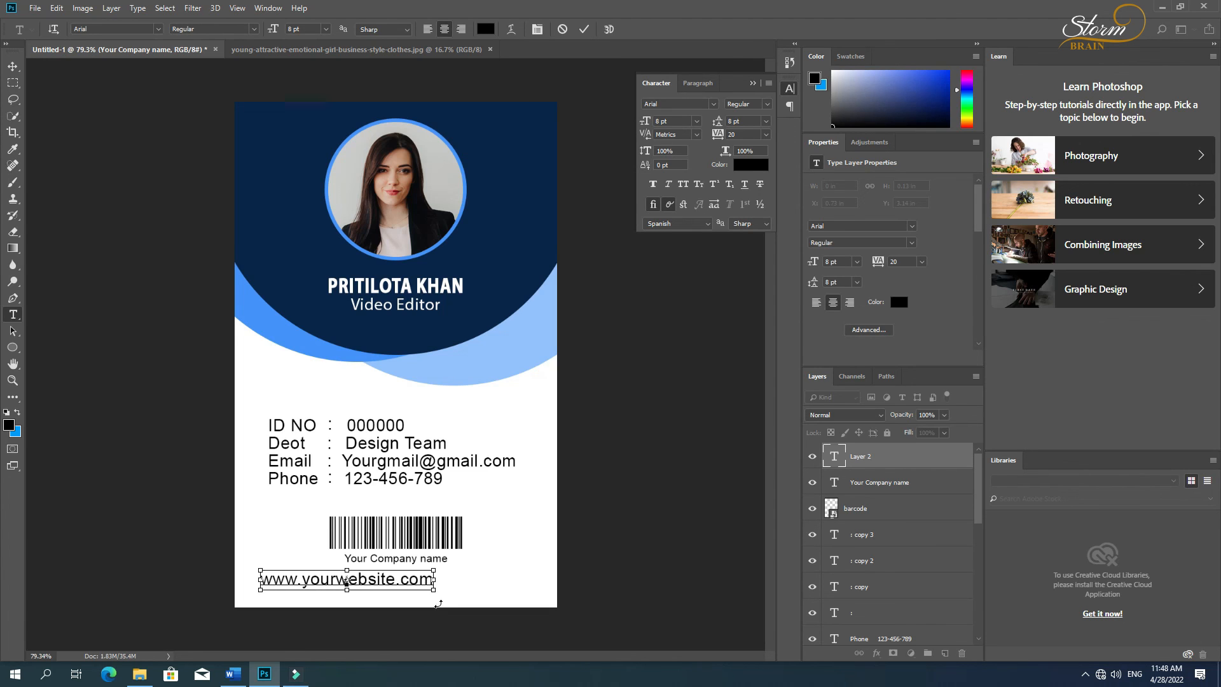
{"action": "key", "text": "ctrl+a"}
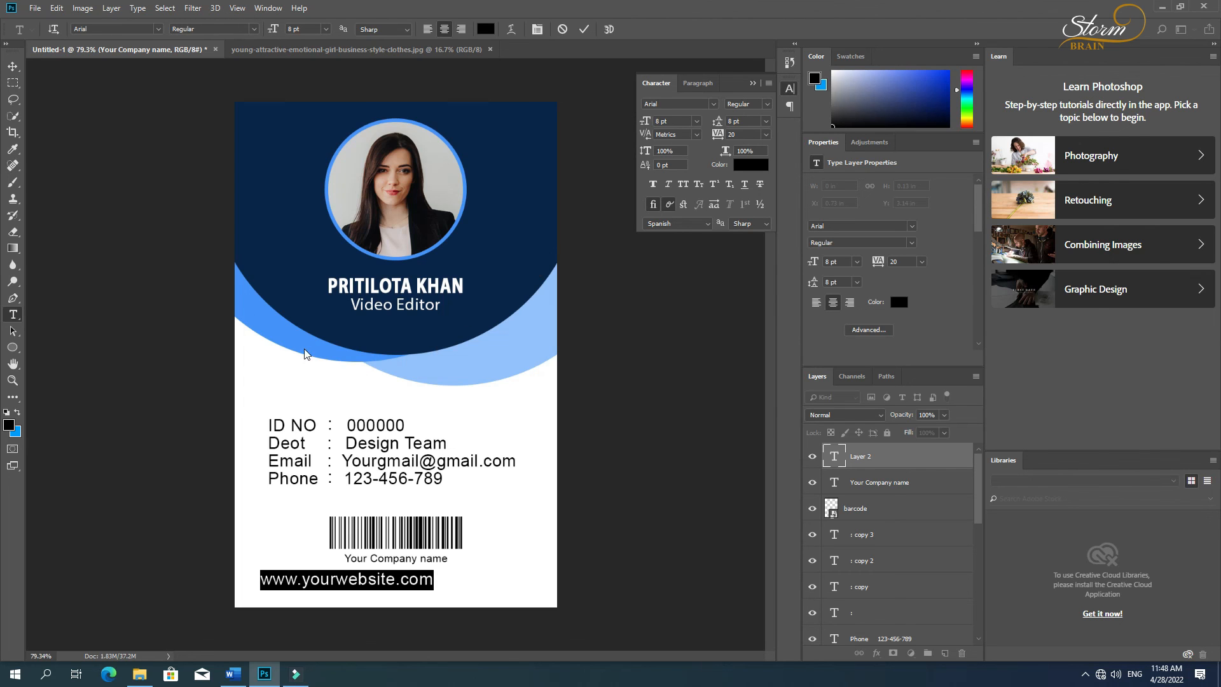
{"action": "left_click", "coordinate": [13, 66]}
Step: Scale the website text down to about 6.52 pt and place it roughly centered just beneath the company name
{"action": "key", "text": "ctrl+t"}
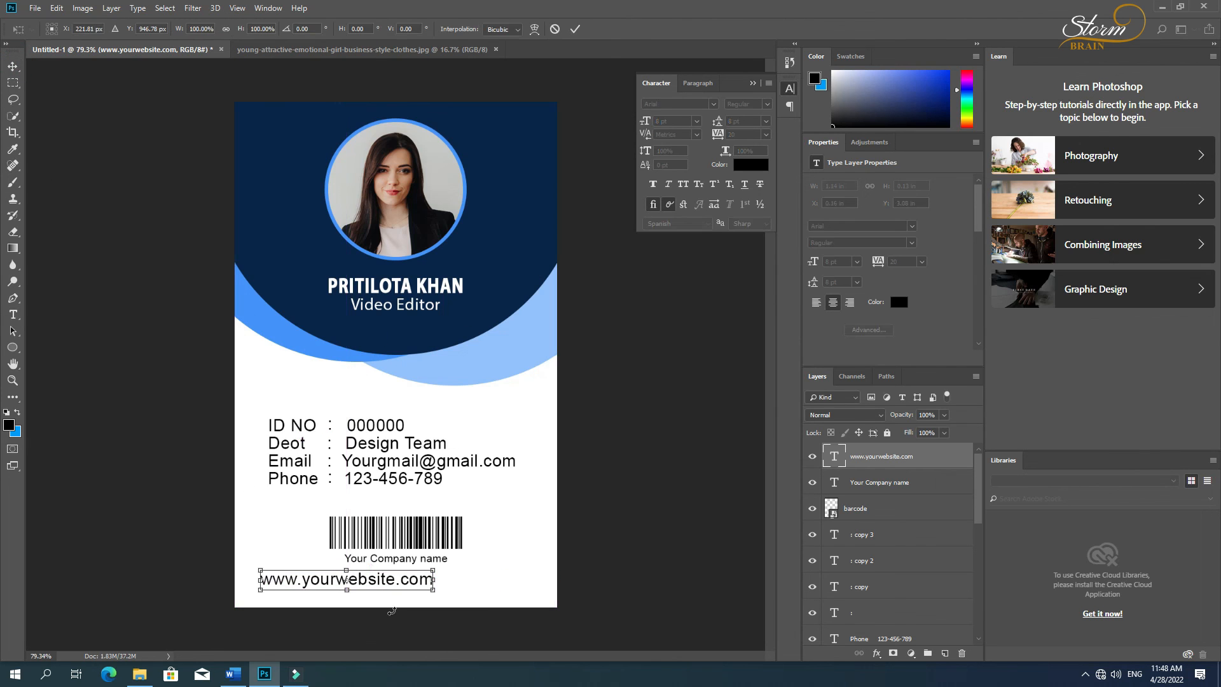
{"action": "left_click_drag", "start_coordinate": [434, 591], "coordinate": [465, 583]}
{"action": "key", "text": "Return"}
{"action": "key", "text": "Down"}
{"action": "key", "text": "Down"}
{"action": "key", "text": "Down"}
{"action": "key", "text": "Down"}
{"action": "key", "text": "Down"}
{"action": "key", "text": "Down"}
{"action": "key", "text": "Down"}
{"action": "key", "text": "Down"}
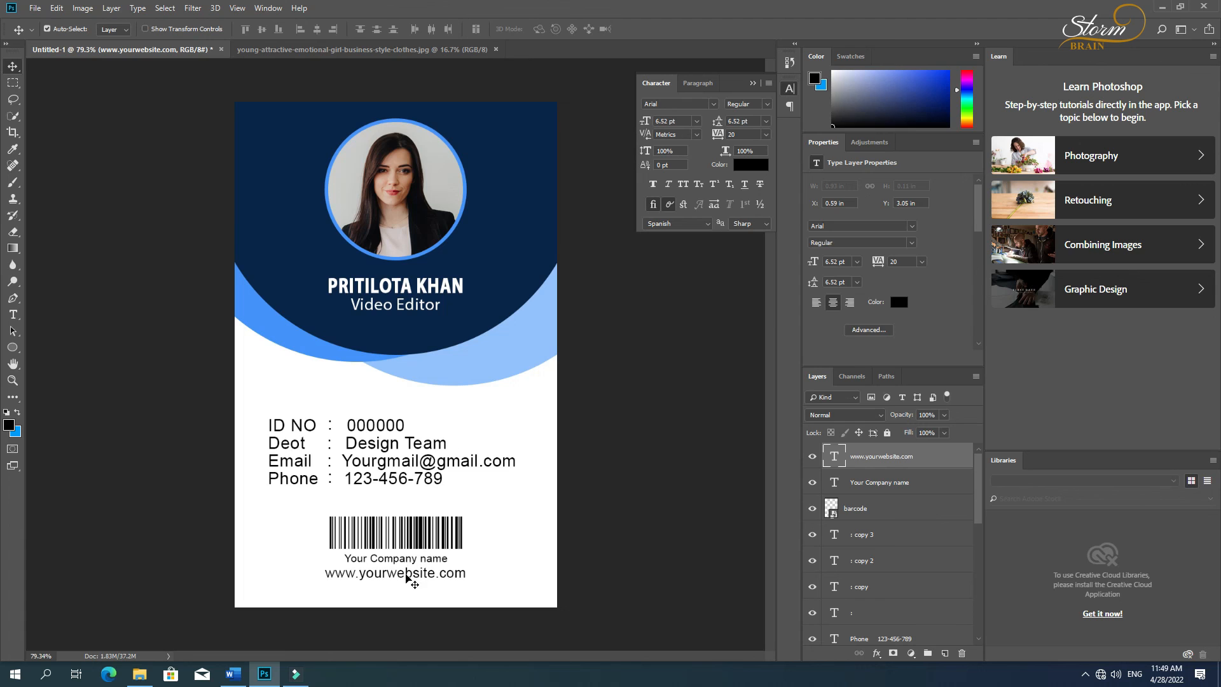
Step: Select the website text, company name and barcode together and align their horizontal centers
{"action": "left_click", "coordinate": [410, 558], "text": "shift"}
{"action": "left_click", "coordinate": [412, 540], "text": "shift"}
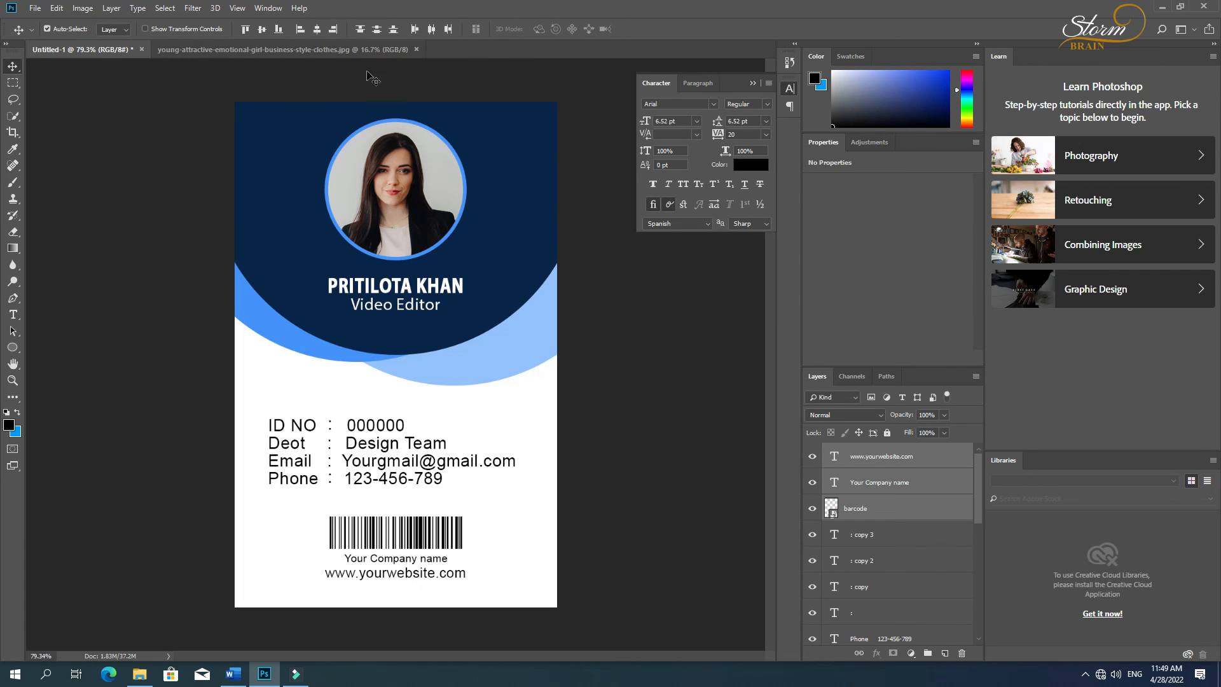
{"action": "left_click", "coordinate": [316, 29]}
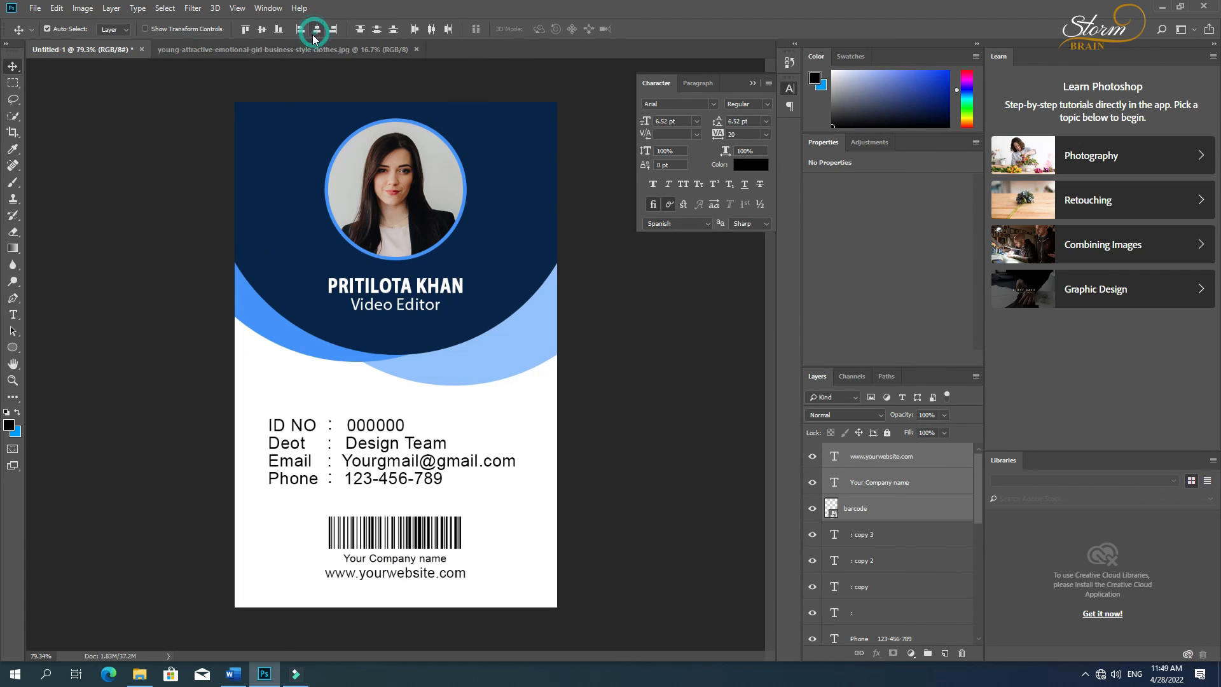
Step: Add the Background layer to the selected barcode and text layers and align their horizontal centers to the card
{"action": "left_click_drag", "start_coordinate": [392, 541], "coordinate": [401, 542]}
{"action": "scroll", "coordinate": [878, 560], "scroll_direction": "down", "scroll_amount": 10}
{"action": "left_click", "coordinate": [861, 631]}
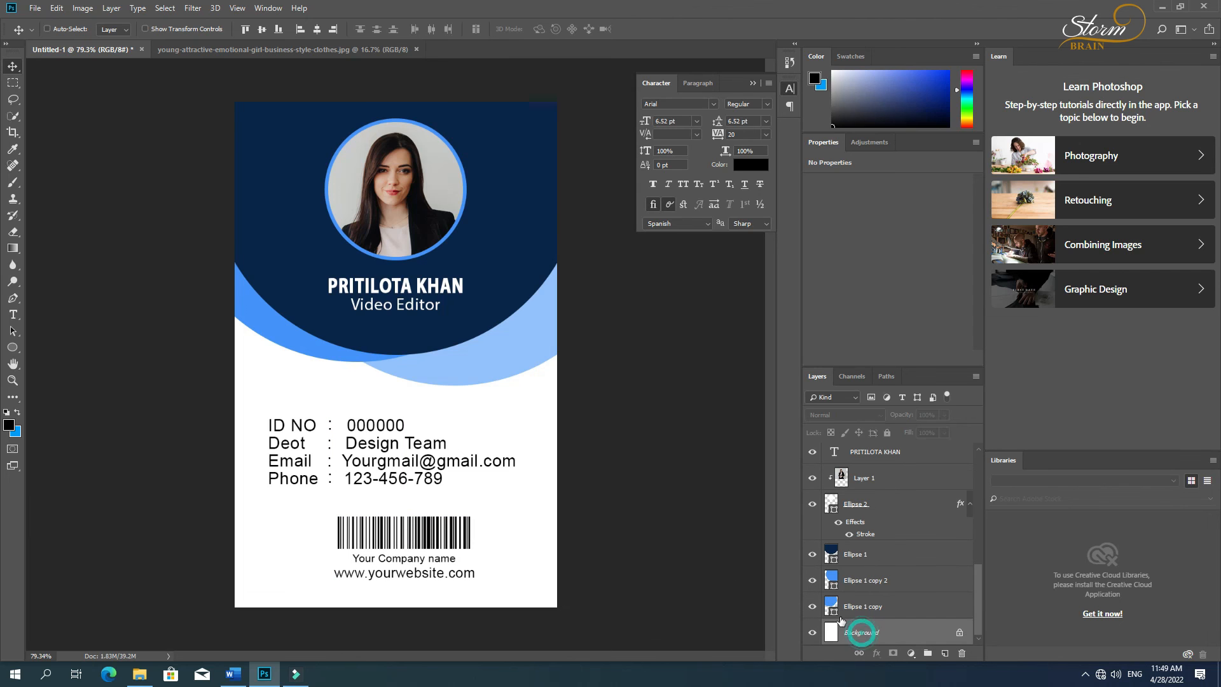
{"action": "left_click", "coordinate": [316, 29]}
{"action": "left_click", "coordinate": [599, 434]}
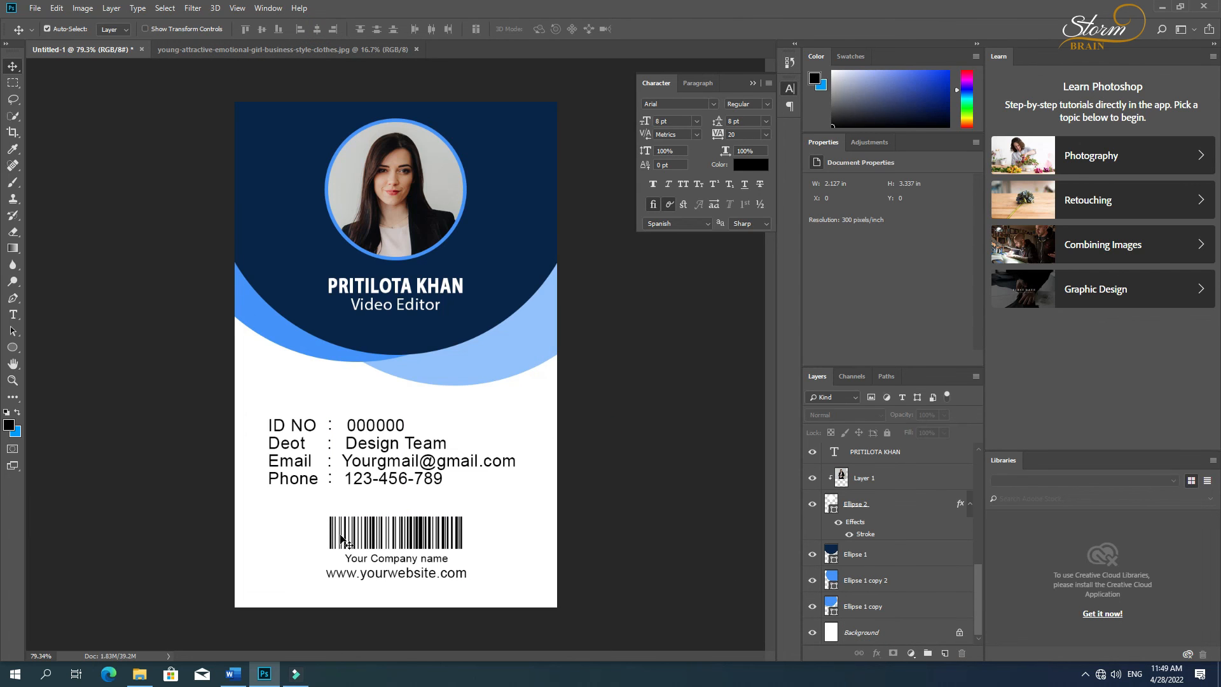
Step: Recolor the website text to the same medium blue as the card's left-hand circle
{"action": "key", "text": "t"}
{"action": "triple_click", "coordinate": [389, 574]}
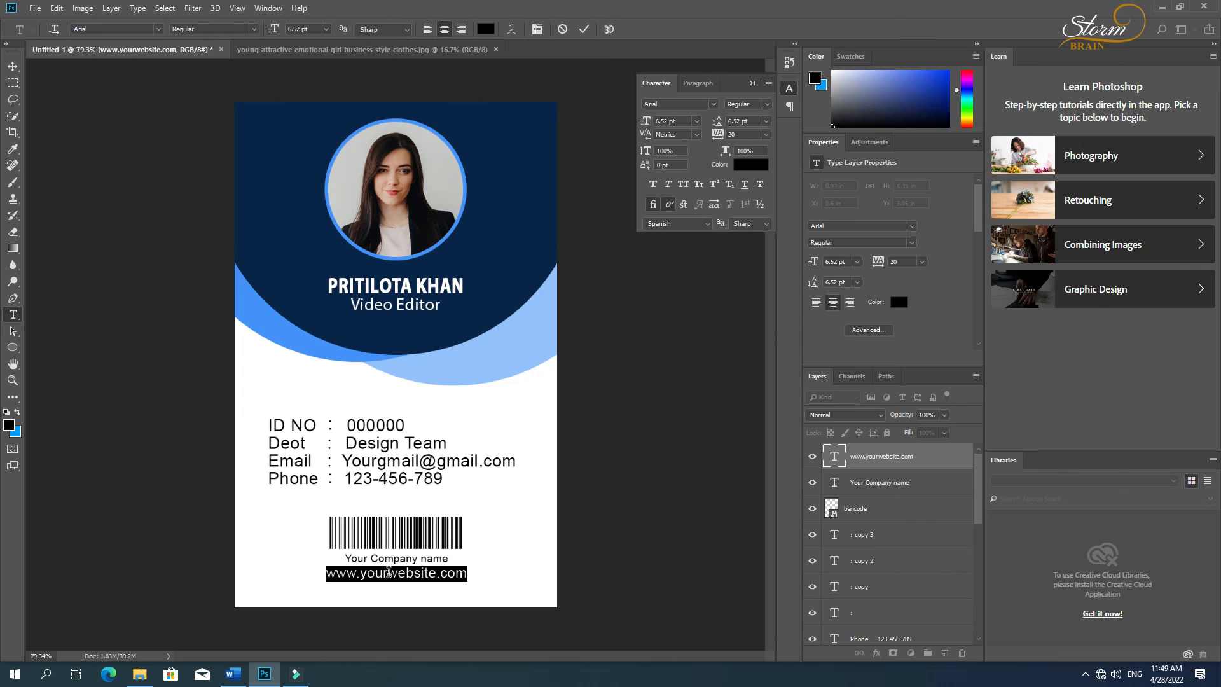
{"action": "left_click", "coordinate": [18, 413]}
{"action": "left_click", "coordinate": [9, 424]}
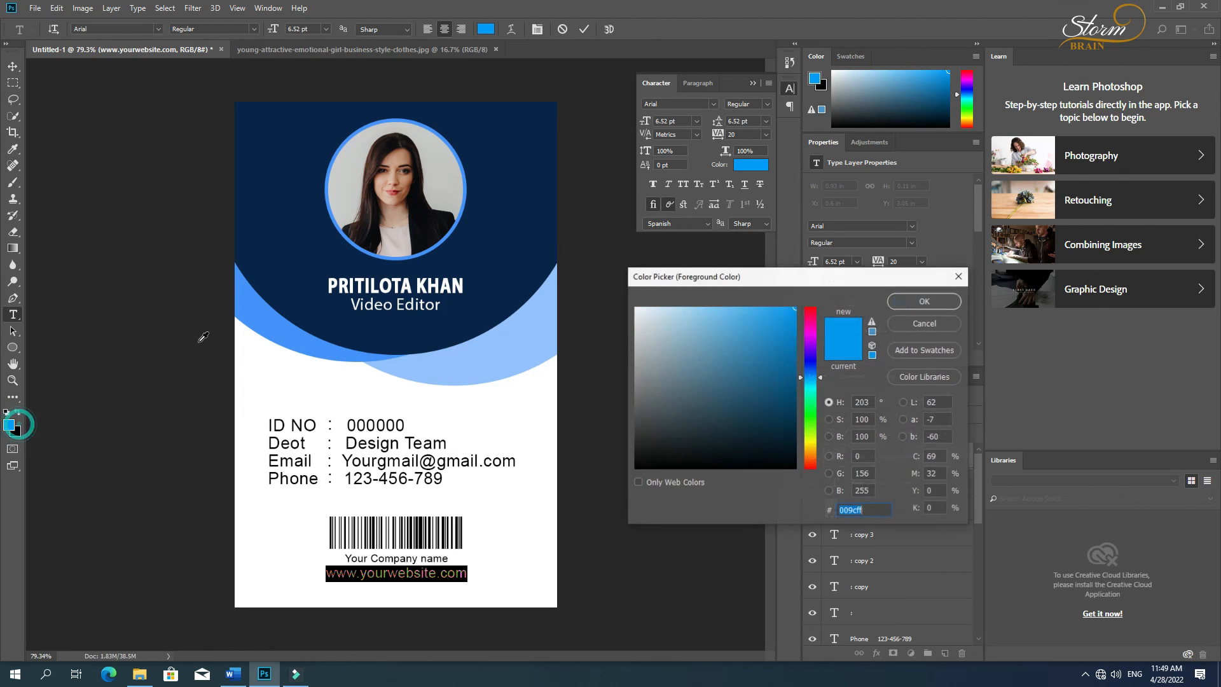
{"action": "left_click", "coordinate": [930, 303]}
{"action": "left_click", "coordinate": [13, 66]}
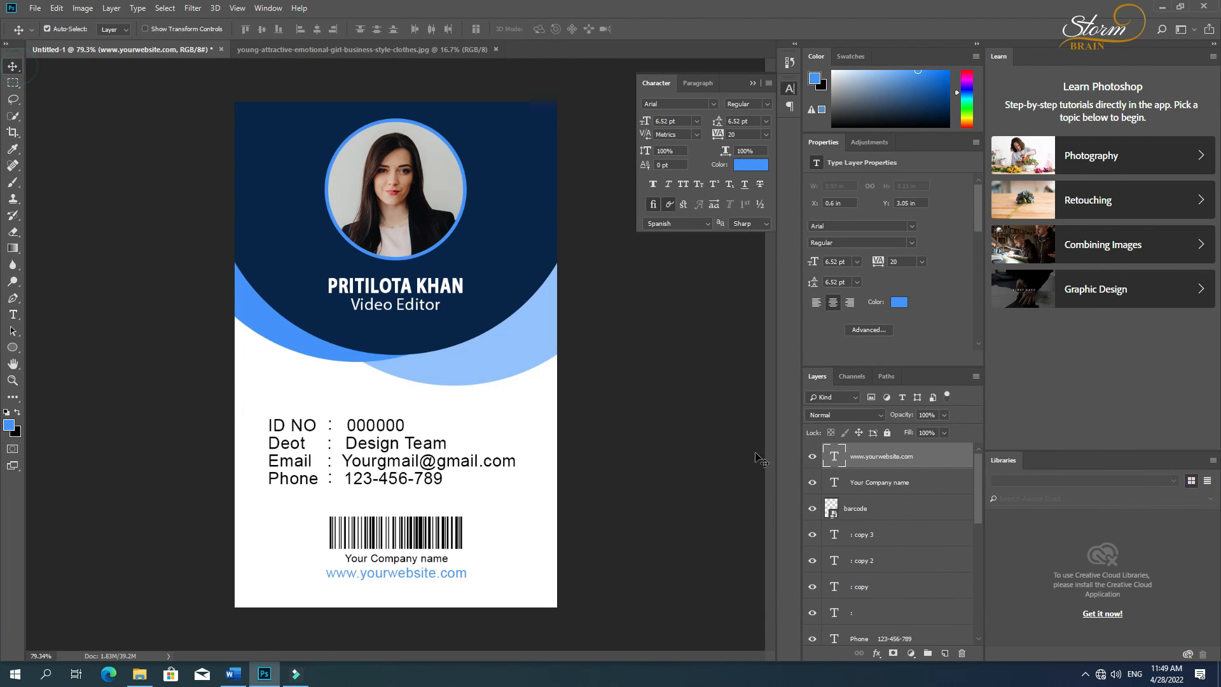
{"action": "left_click", "coordinate": [649, 477]}
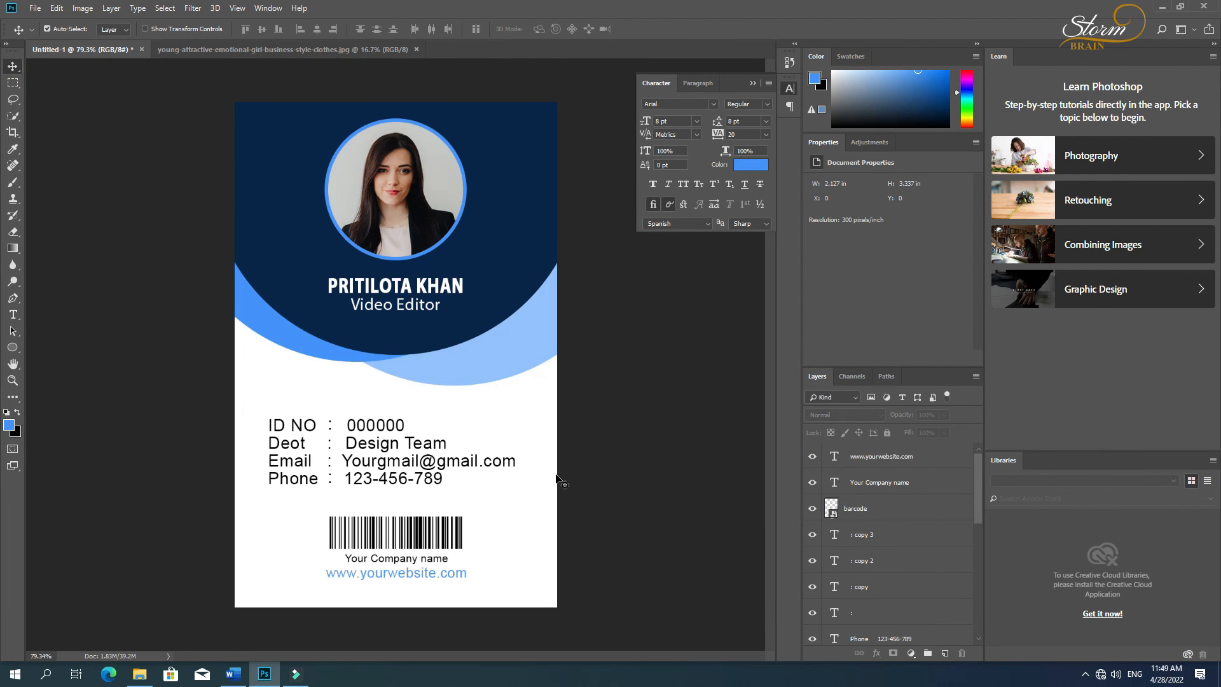